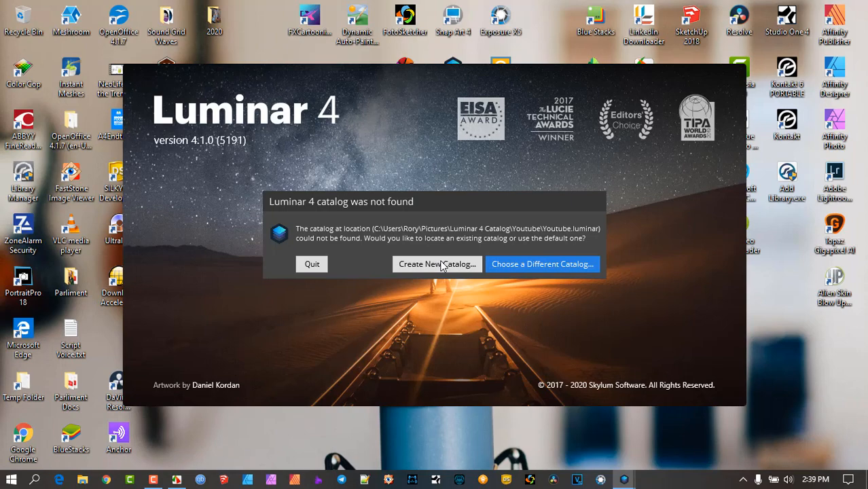
Create a new catalog named YouTube inside the Youtube folder of Luminar 4 Catalog
left_click(439, 264)
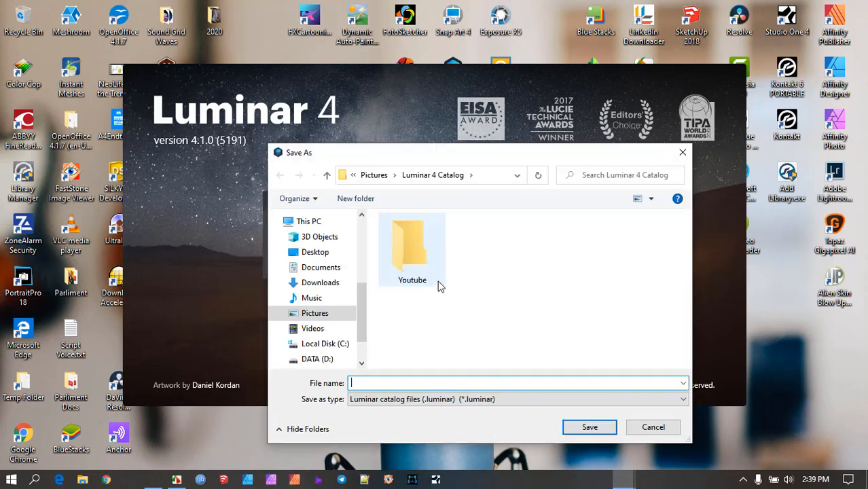
double_click(412, 248)
left_click(418, 383)
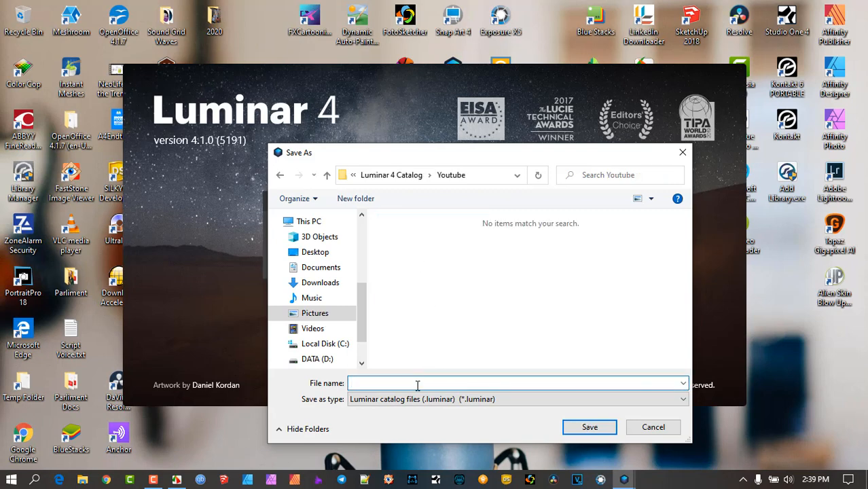
type("you")
key("BackSpace")
key("BackSpace")
key("BackSpace")
type("YouTube")
key("Return")
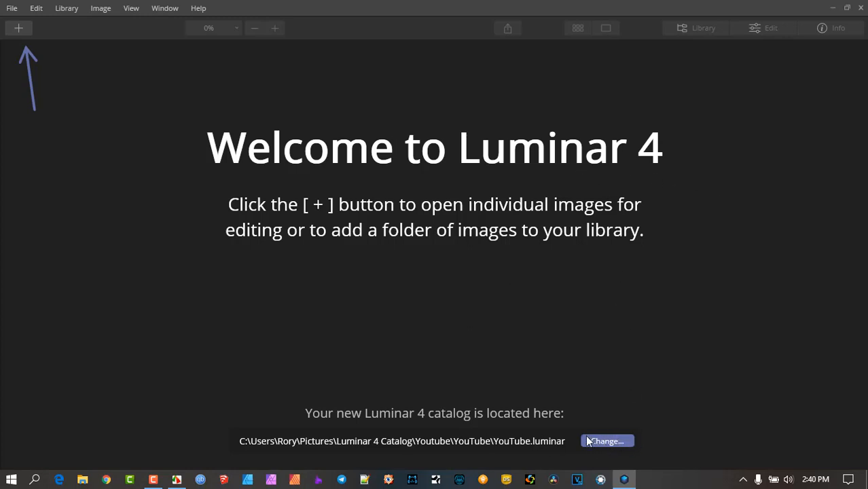
Add the JesiModel image folder from the Pictures library to the catalog
left_click(18, 31)
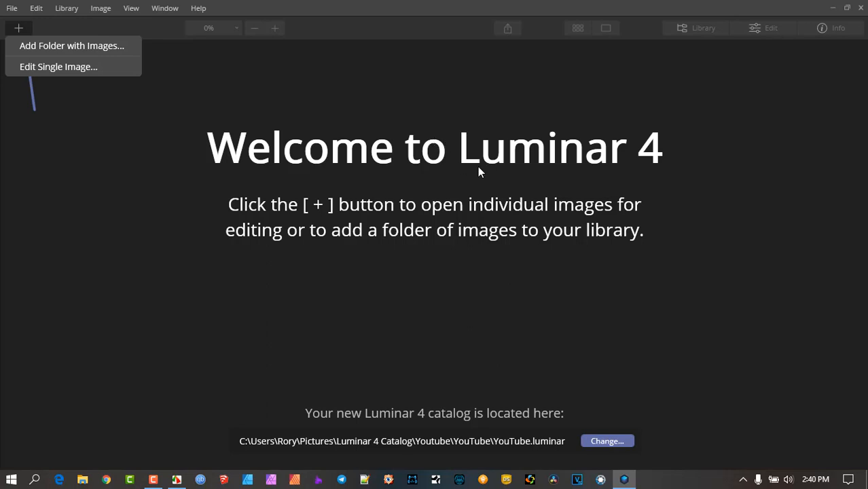
left_click(52, 45)
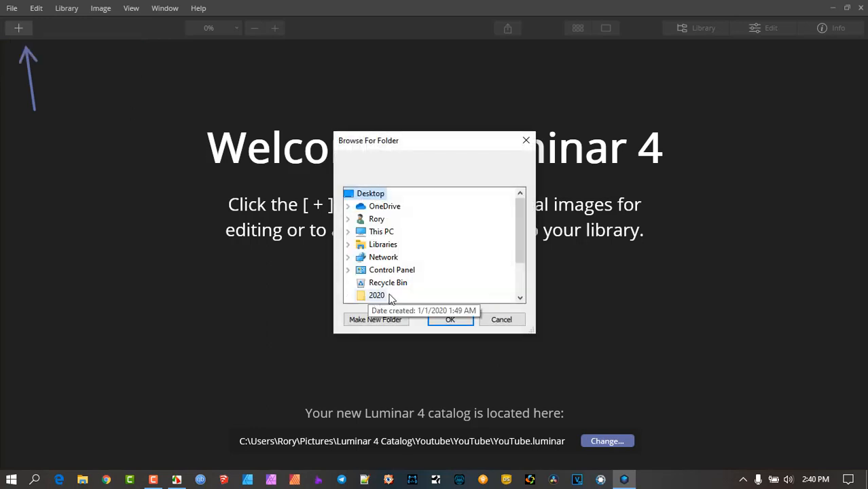
double_click(384, 246)
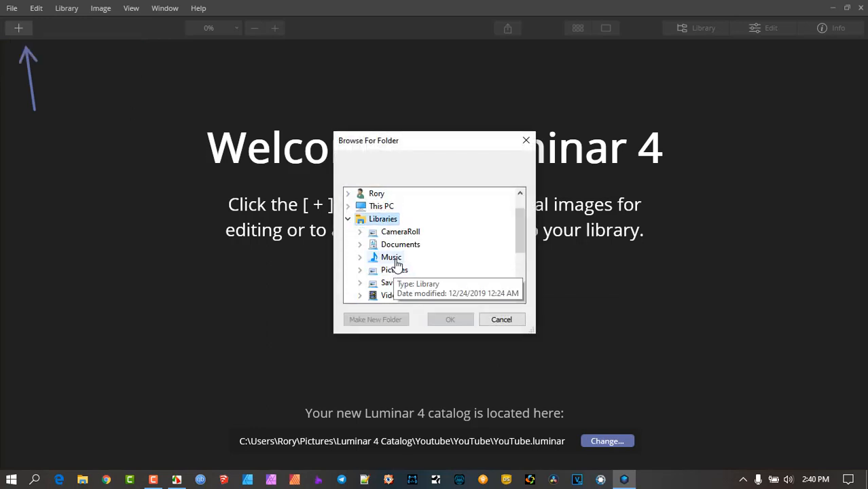
double_click(403, 270)
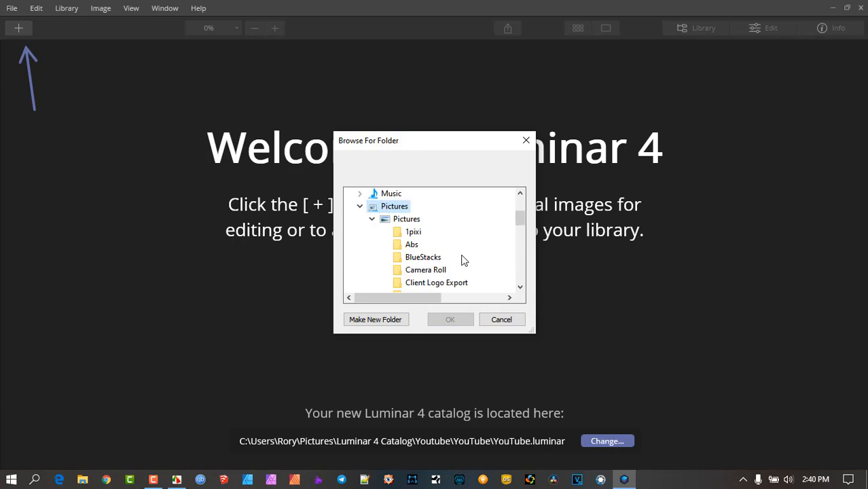
scroll(475, 267, "down", 1)
scroll(476, 267, "down", 2)
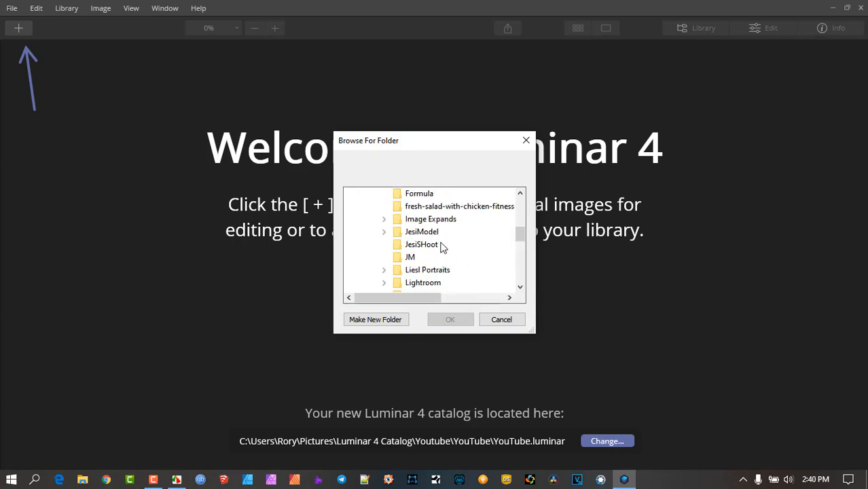
double_click(430, 234)
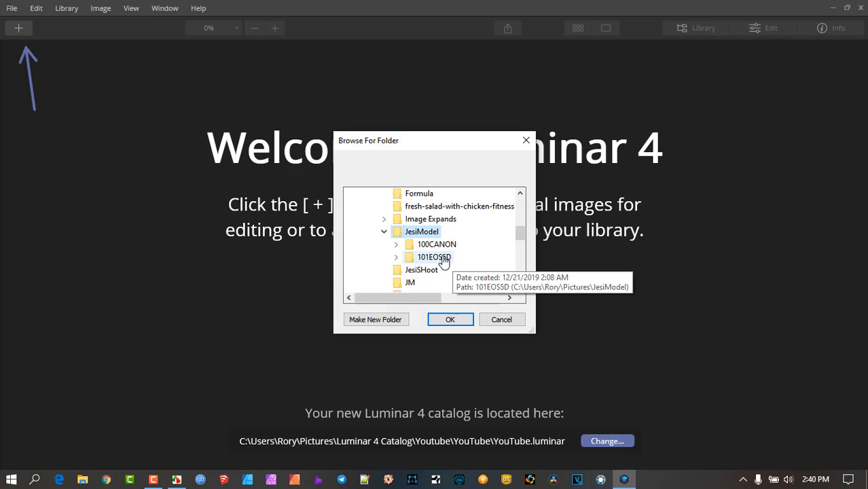
double_click(442, 258)
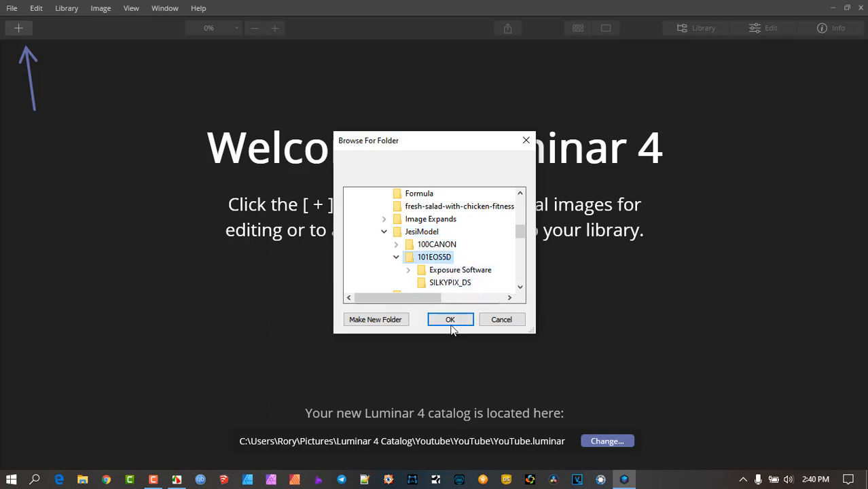
left_click(421, 232)
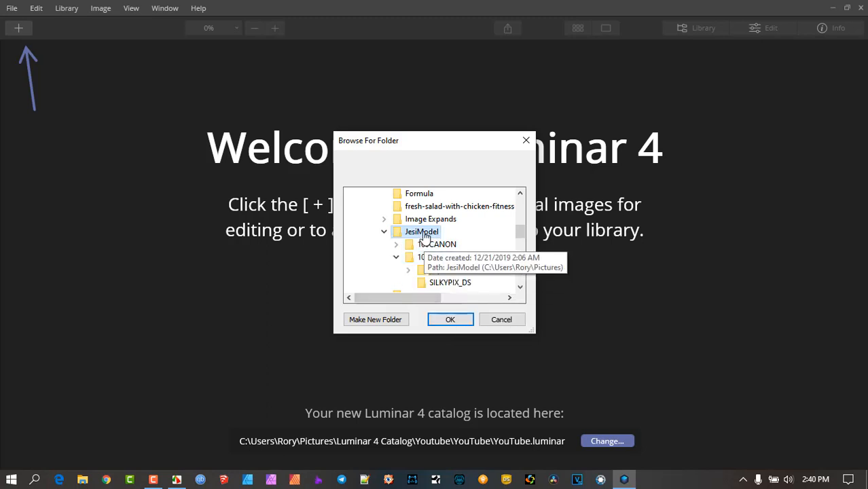
left_click(385, 232)
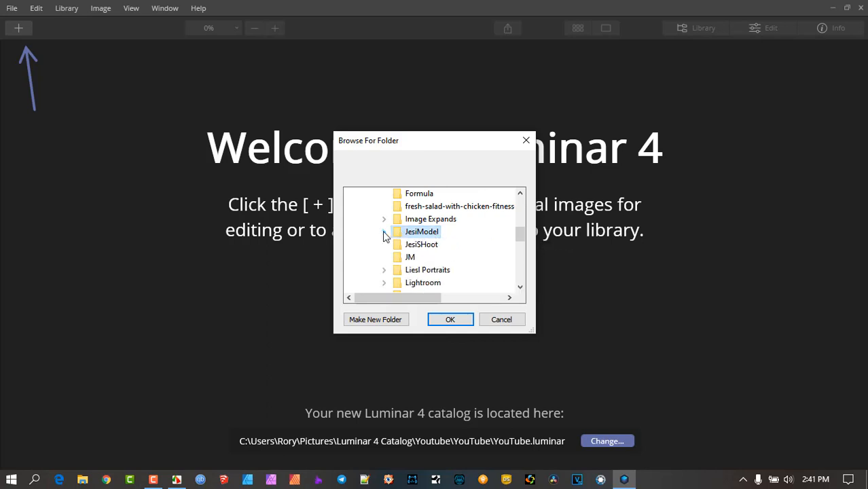
left_click(450, 320)
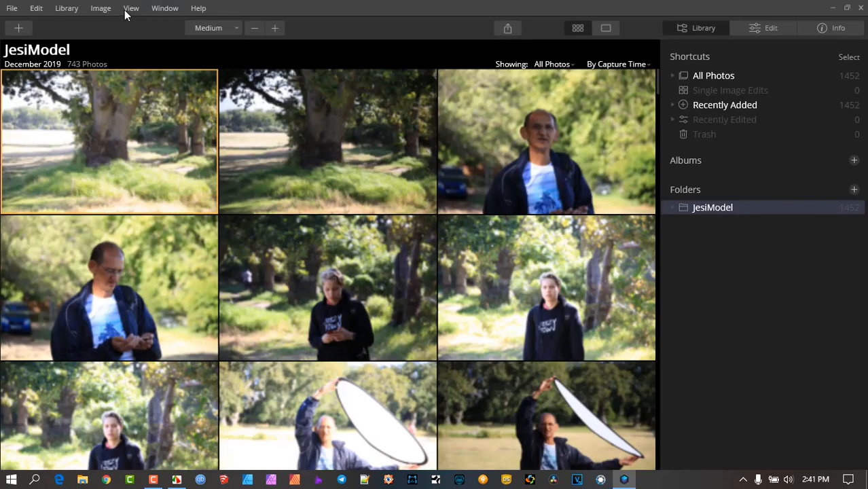
Check the display options for Raw + JPG pairs without changing the setting
left_click(131, 9)
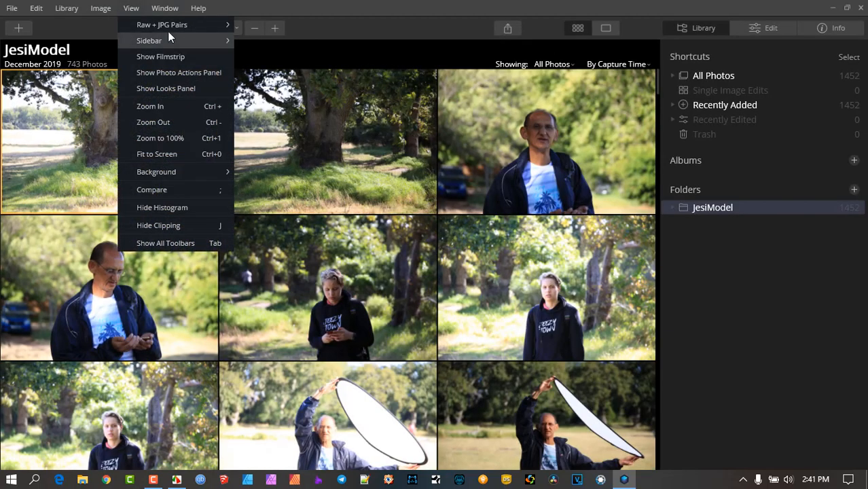
mouse_move(171, 25)
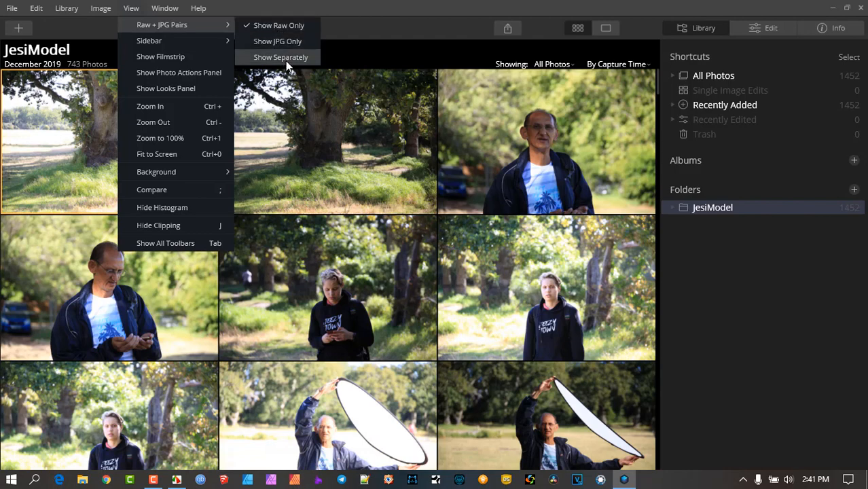
left_click(352, 7)
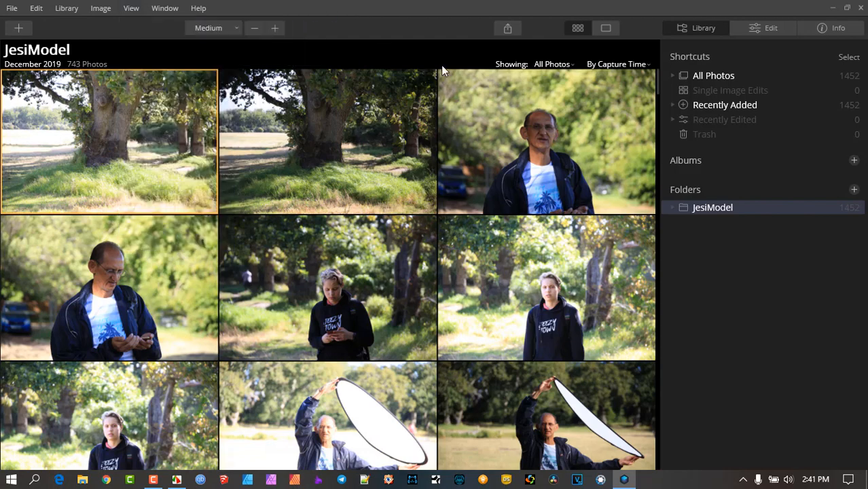
Expand the JesiModel folder and browse the photos in its 101EOS5D subfolder
left_click(671, 207)
left_click(718, 235)
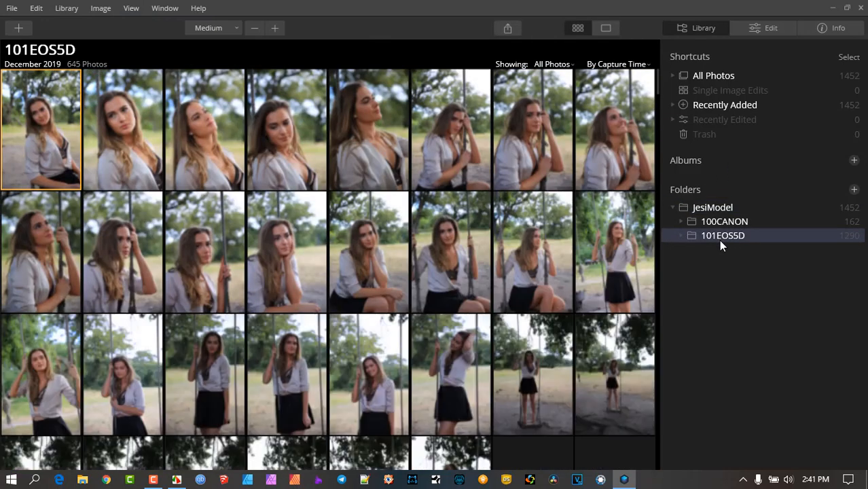
scroll(457, 198, "down", 15)
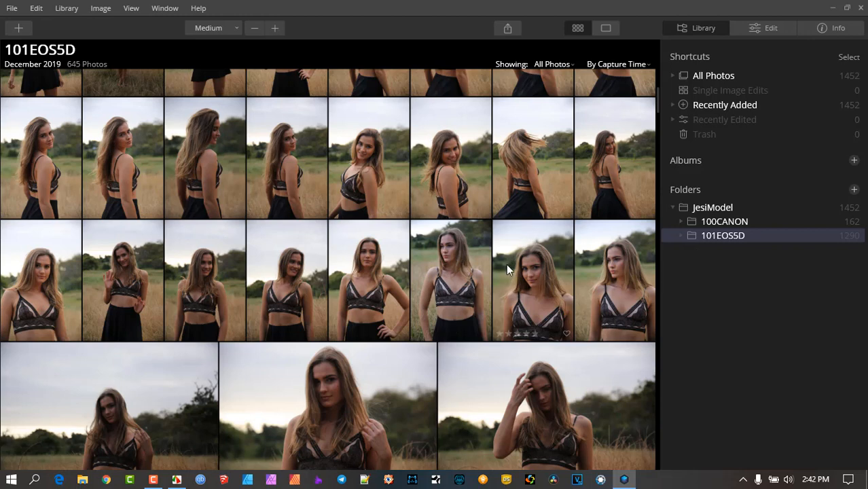
Find the landscape-format photo 113B0061.CR2 in the gallery and open it in single image view
scroll(324, 211, "down", 3)
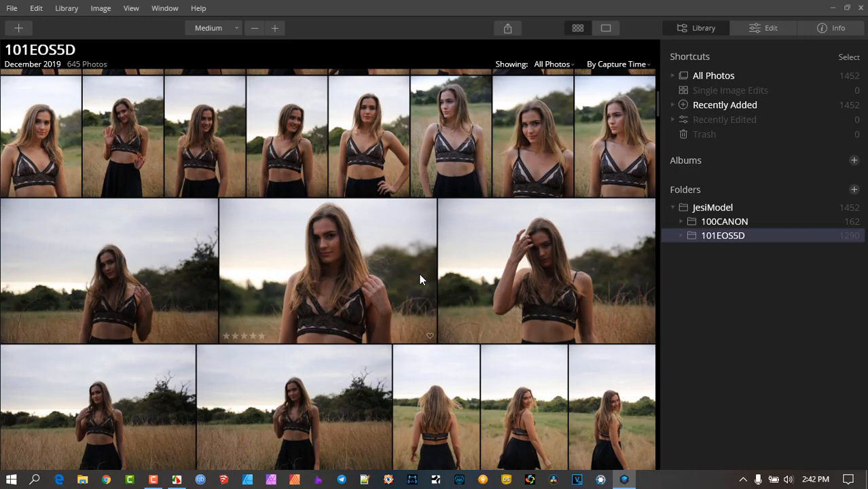
scroll(503, 338, "down", 1)
scroll(502, 337, "down", 3)
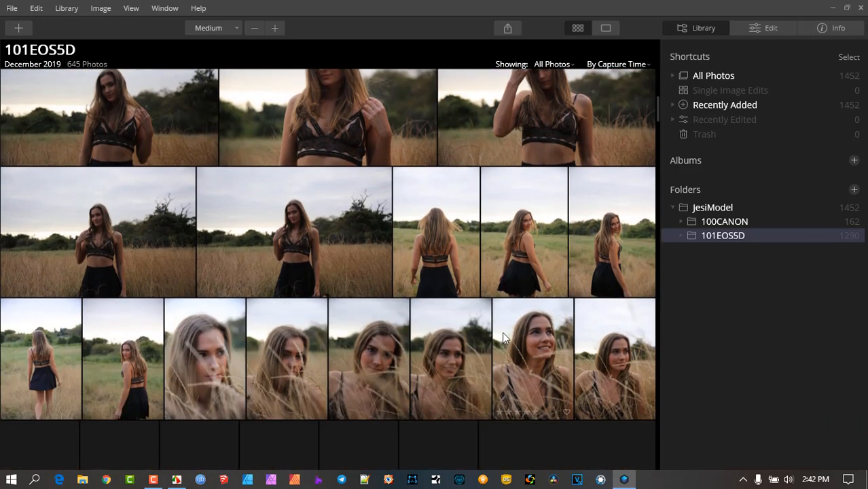
scroll(406, 372, "up", 4)
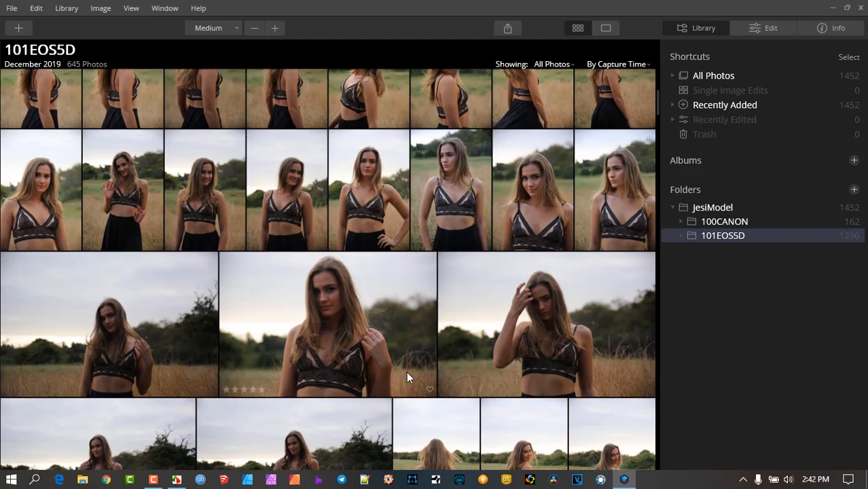
left_click(111, 314)
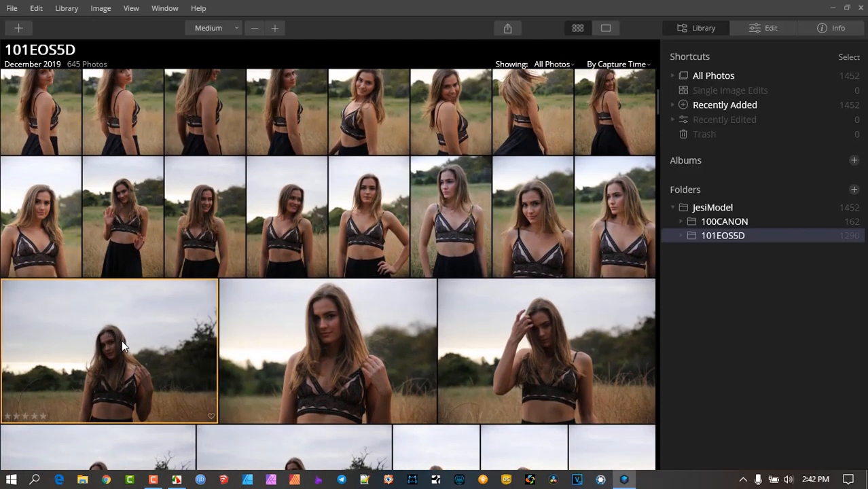
left_click(608, 27)
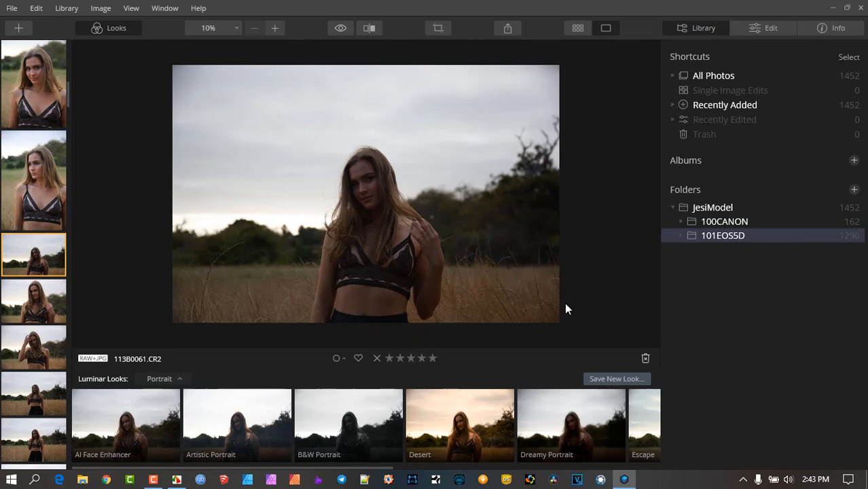
View the 100CANON folder, return to 101EOS5D and look through its filmstrip
left_click(725, 222)
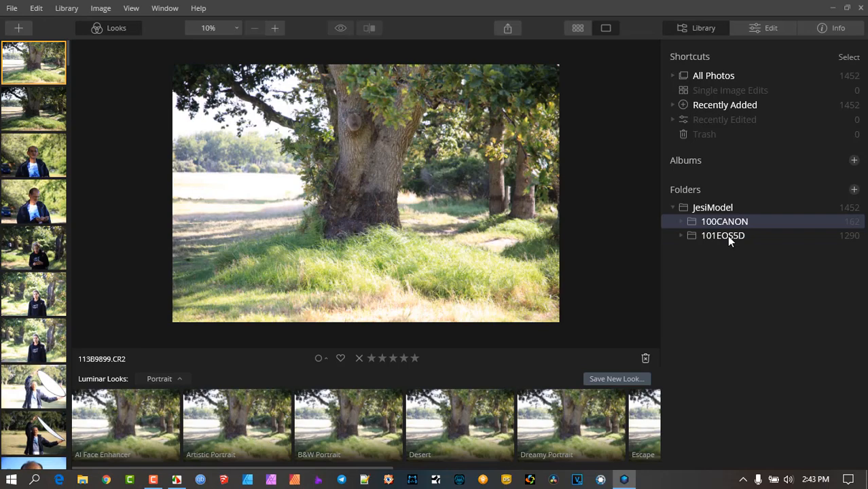
left_click(727, 235)
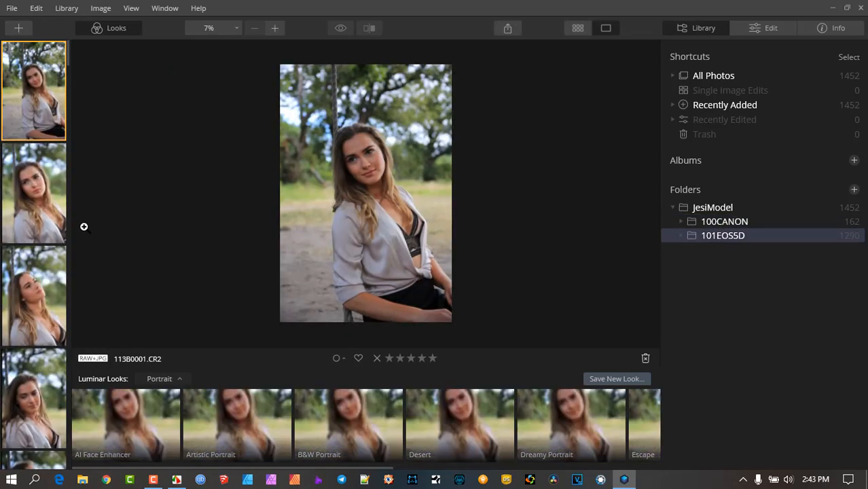
scroll(40, 224, "down", 10)
scroll(31, 216, "up", 10)
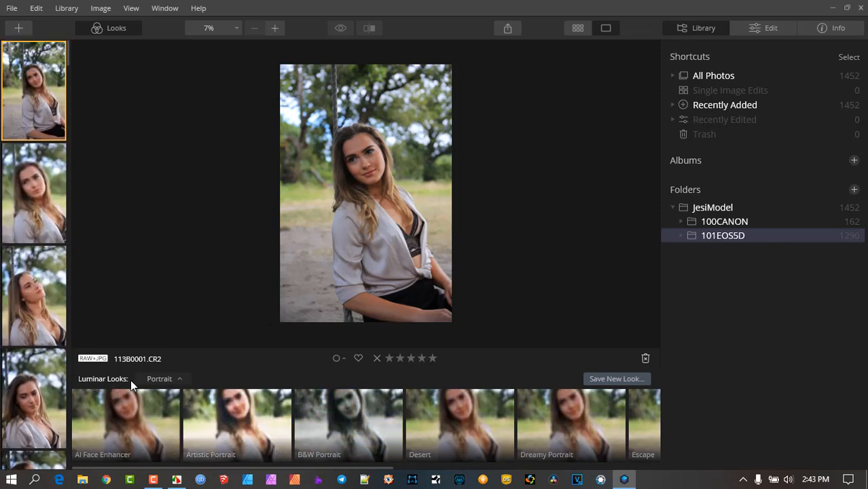
Hide and restore the Looks strip, and examine the filmstrip and the available Luminar Looks collections
left_click(112, 27)
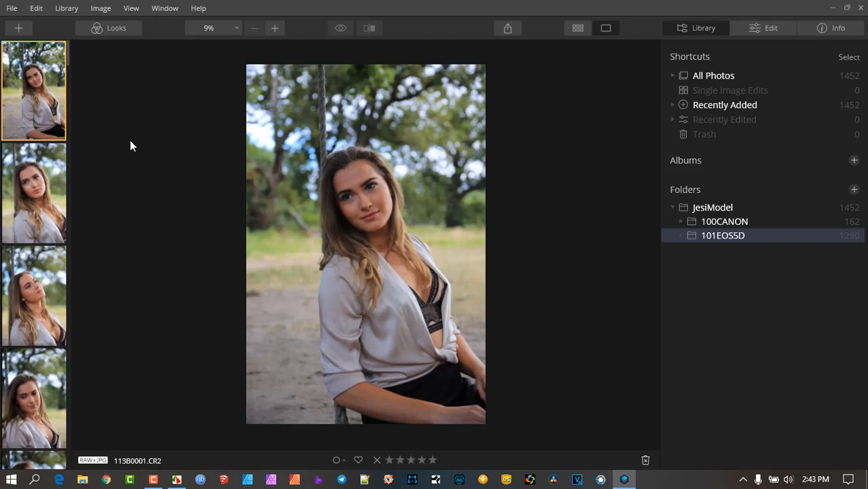
left_click(113, 28)
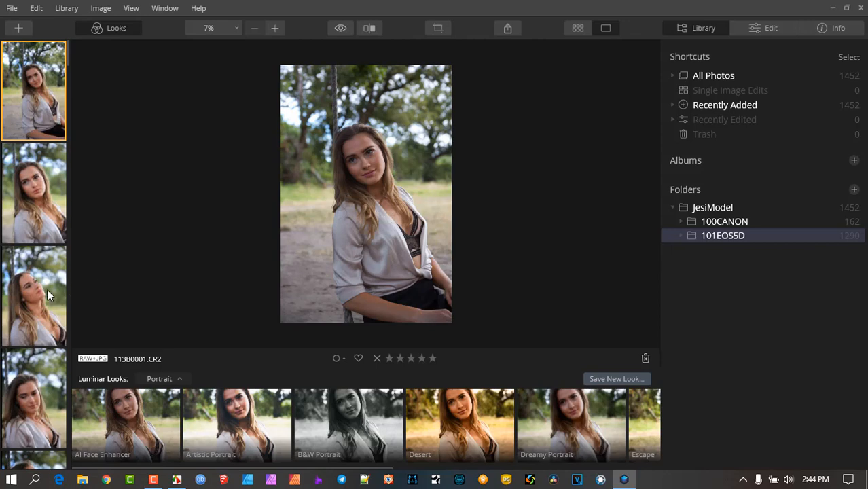
scroll(47, 289, "down", 5)
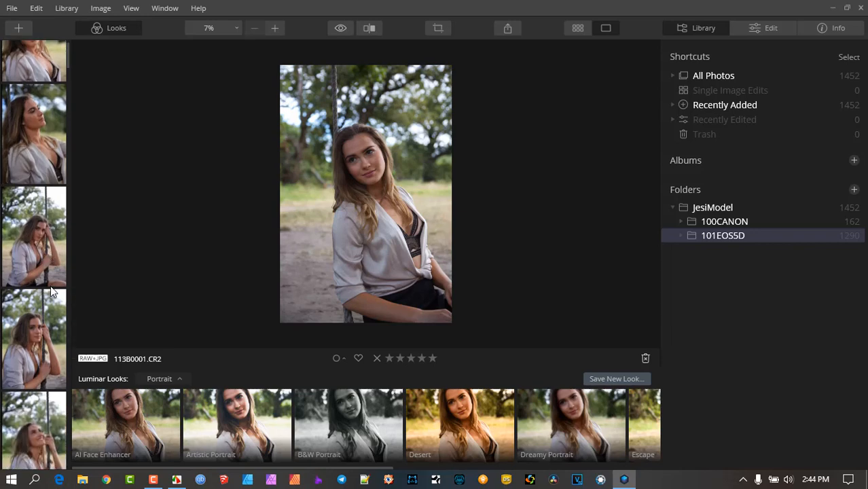
scroll(45, 288, "up", 5)
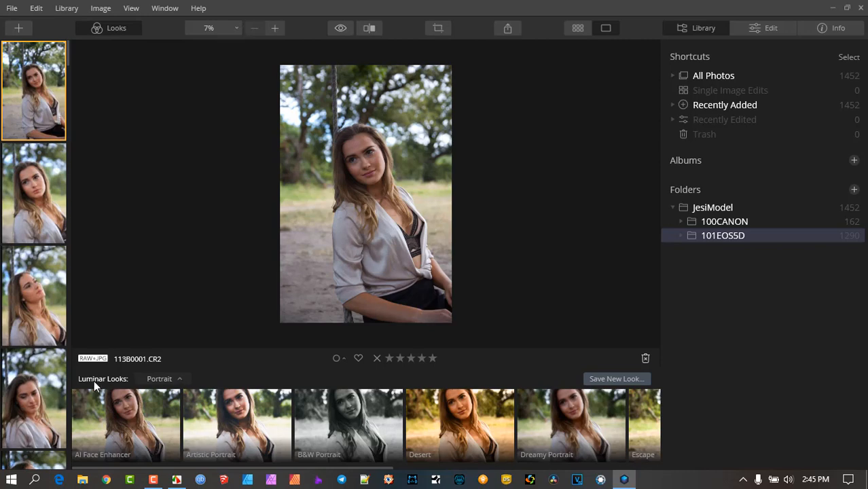
left_click(180, 378)
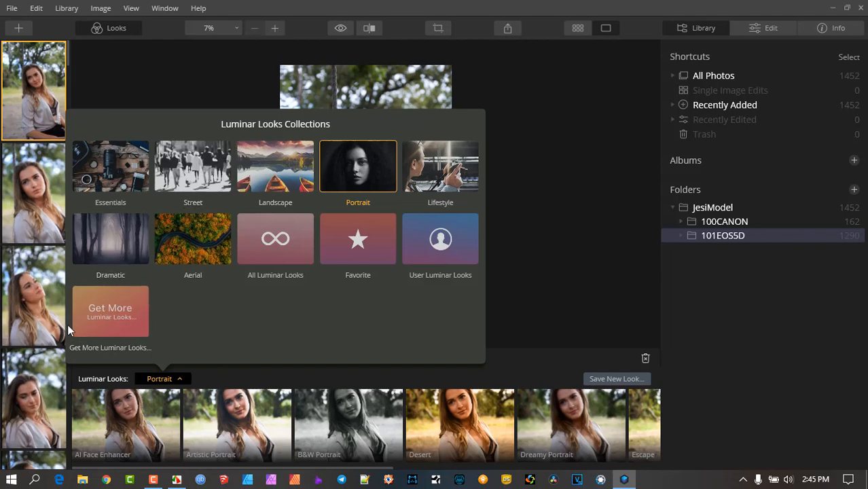
left_click(220, 78)
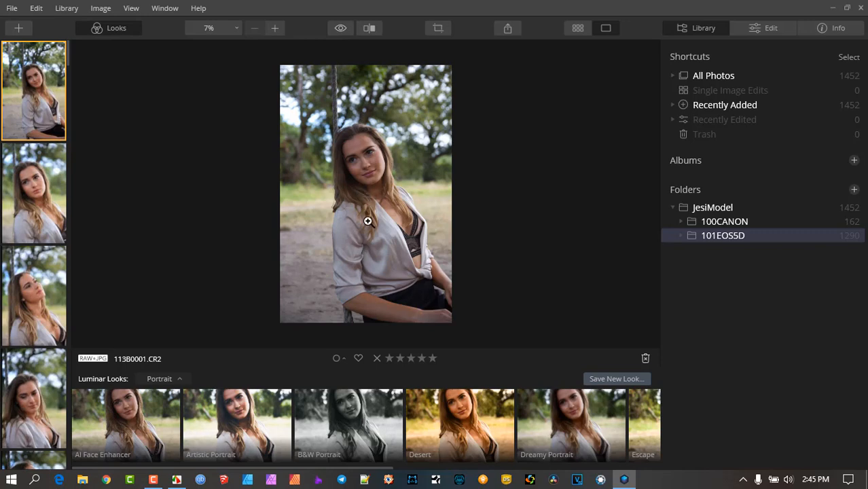
Compare photo 113B0001.CR2 before and after with the split slider, and look at the share options
left_click(369, 28)
left_click_drag(363, 119, 360, 160)
left_click(369, 28)
left_click(508, 29)
left_click(508, 28)
Switch to the gallery and back to single image view, and show the second photo, 113B0002.CR2
left_click(578, 27)
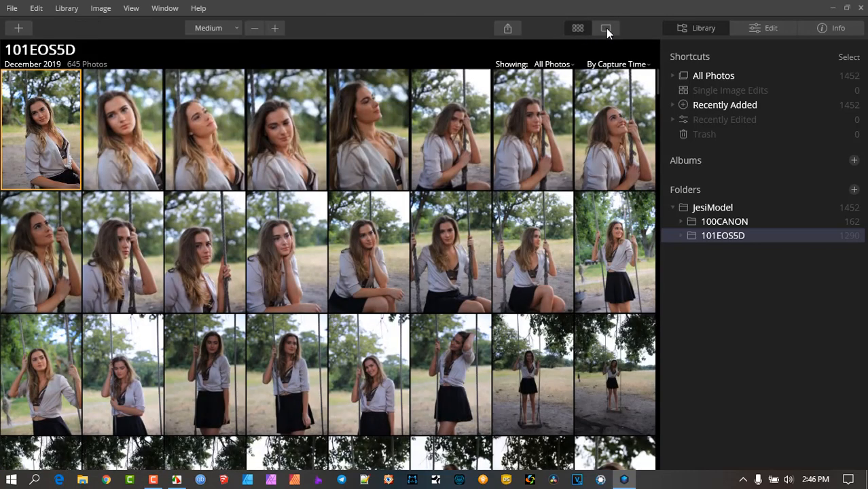
left_click(606, 28)
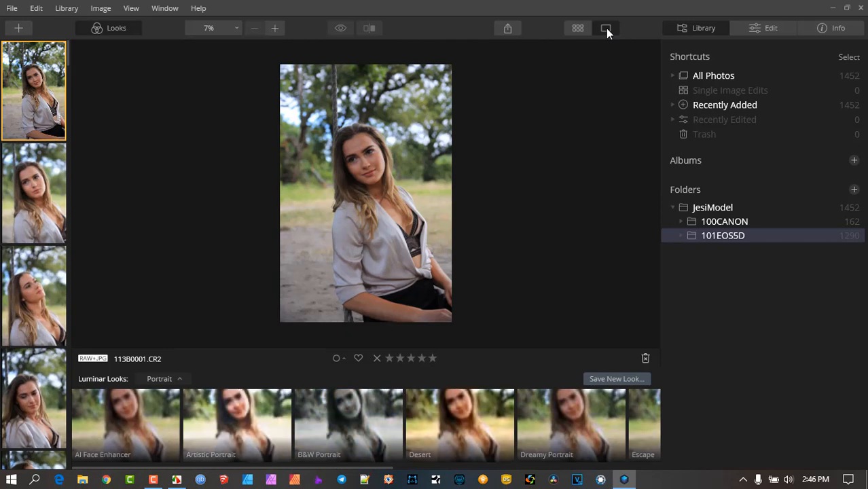
left_click(28, 198)
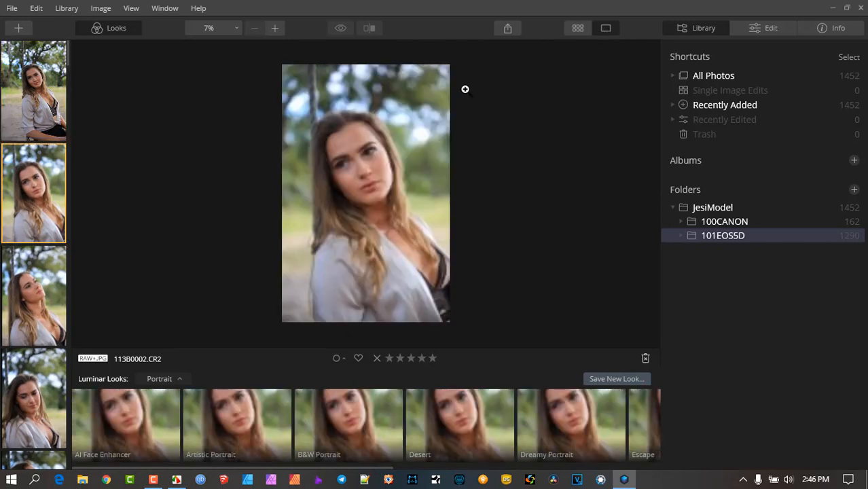
Look through the 101EOS5D photos in the gallery and return to the single image view of 113B0002.CR2
left_click(575, 27)
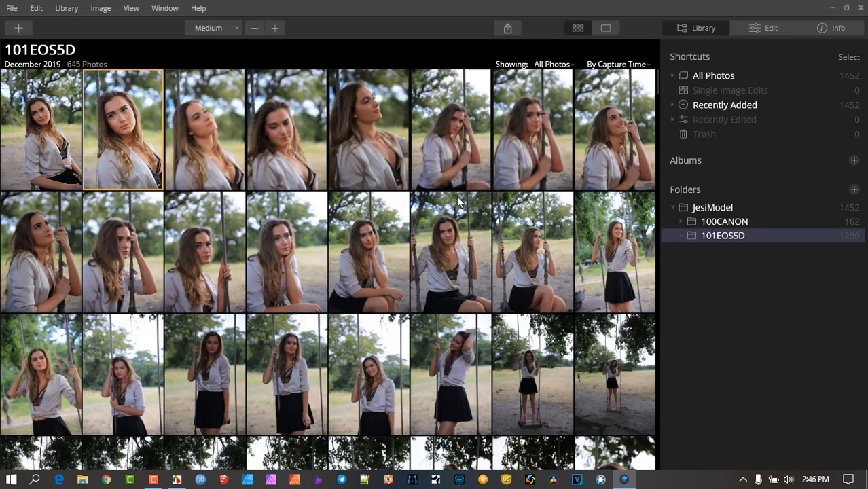
scroll(447, 194, "down", 5)
scroll(487, 134, "up", 5)
left_click(604, 27)
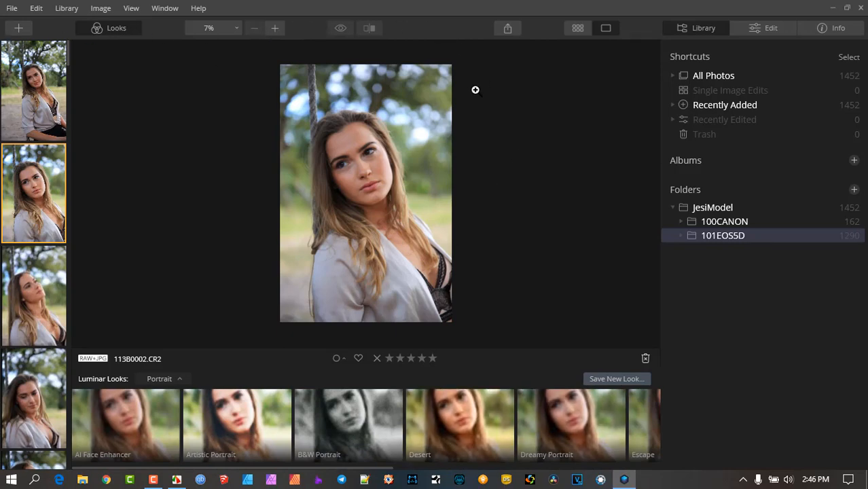
Review the available image commands such as rating, color label and flag, plus the library and window commands
left_click(106, 8)
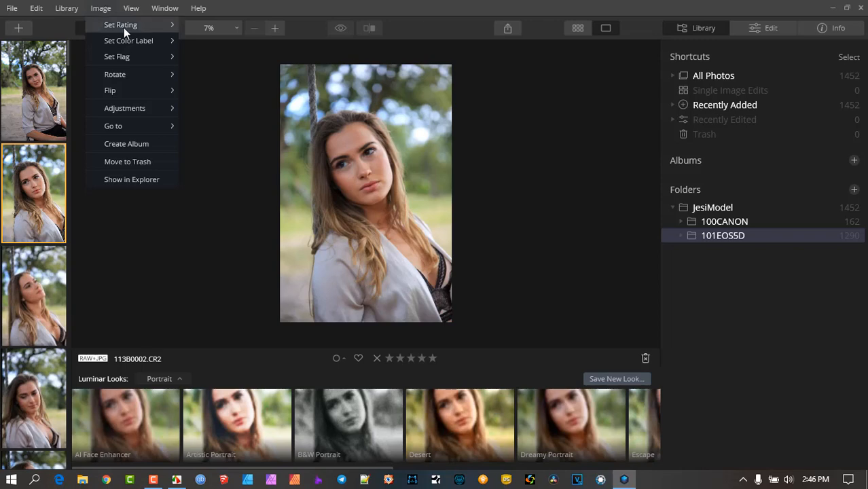
mouse_move(124, 28)
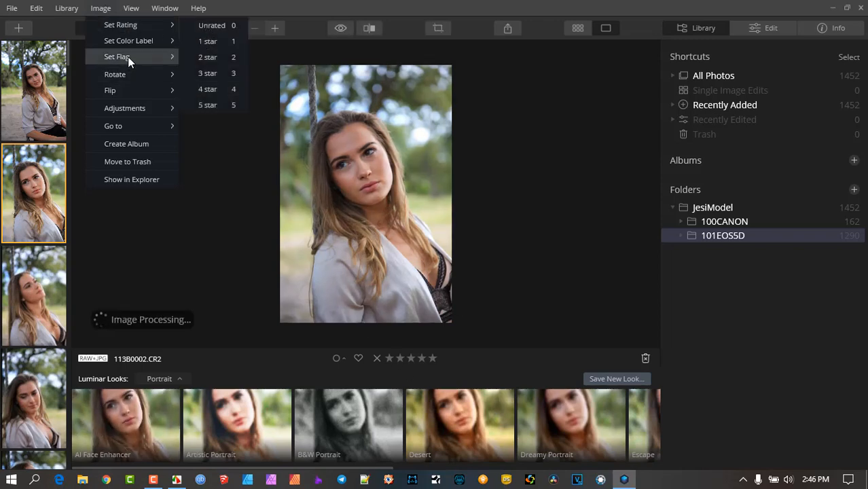
mouse_move(128, 57)
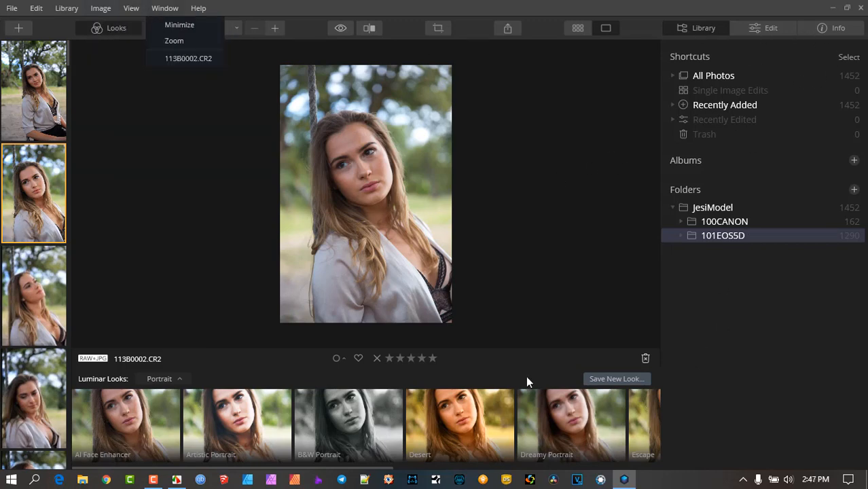
mouse_move(64, 8)
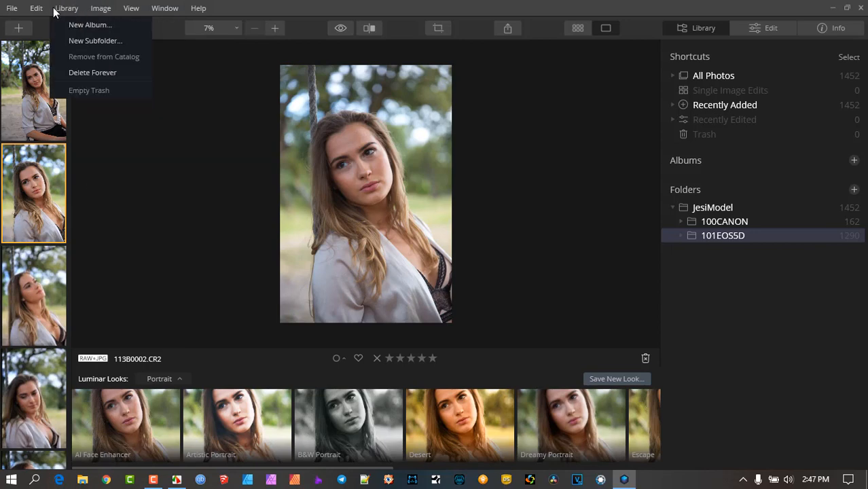
mouse_move(103, 10)
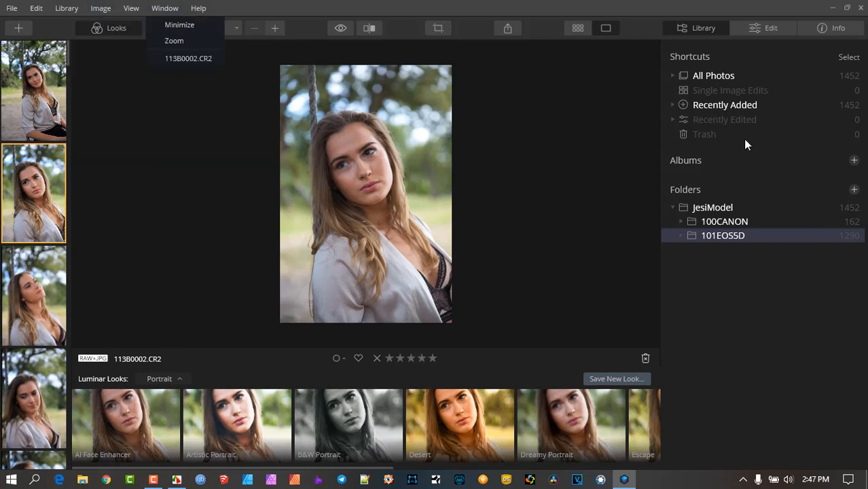
left_click(161, 188)
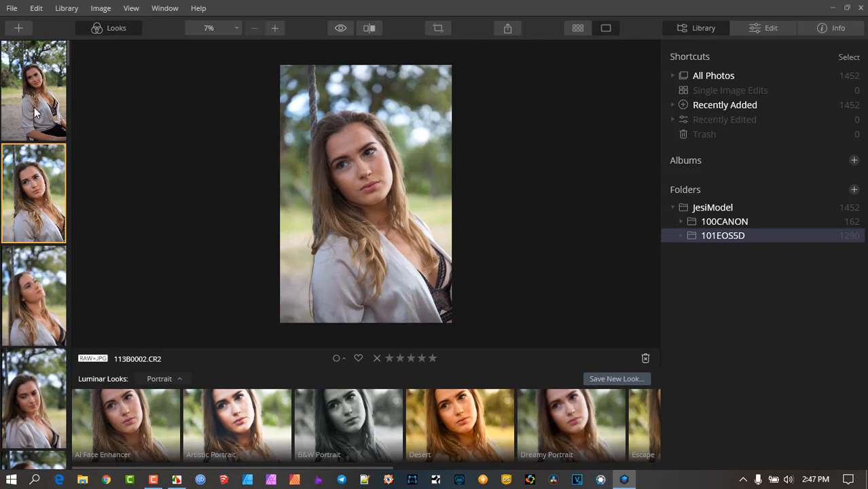
Hide the Looks strip and show the histogram and camera information of photo 113B0002.CR2
scroll(34, 108, "down", 2)
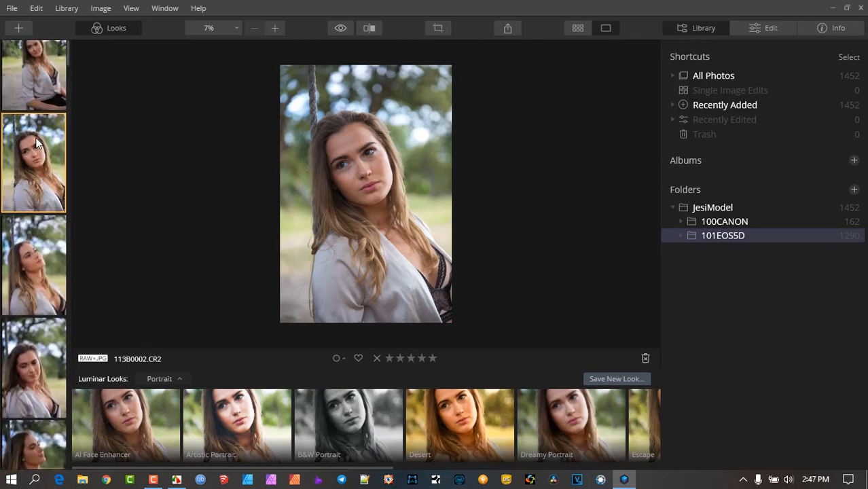
scroll(35, 142, "up", 2)
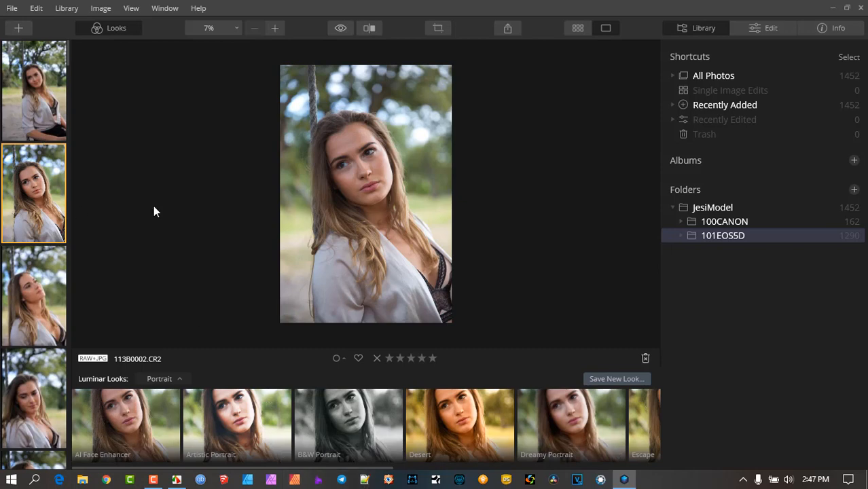
left_click(117, 34)
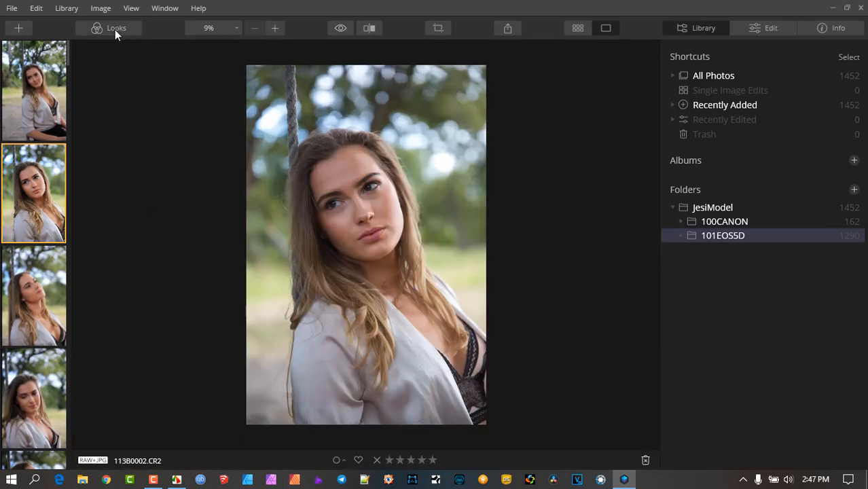
left_click(113, 29)
left_click(124, 28)
left_click(842, 30)
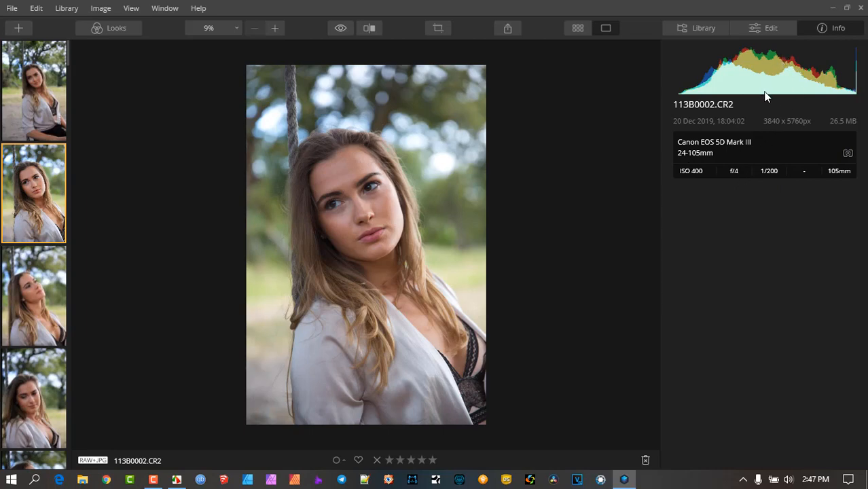
Switch to editing and examine the Creative, Portrait and Professional tool groups, returning to Essentials
left_click(765, 29)
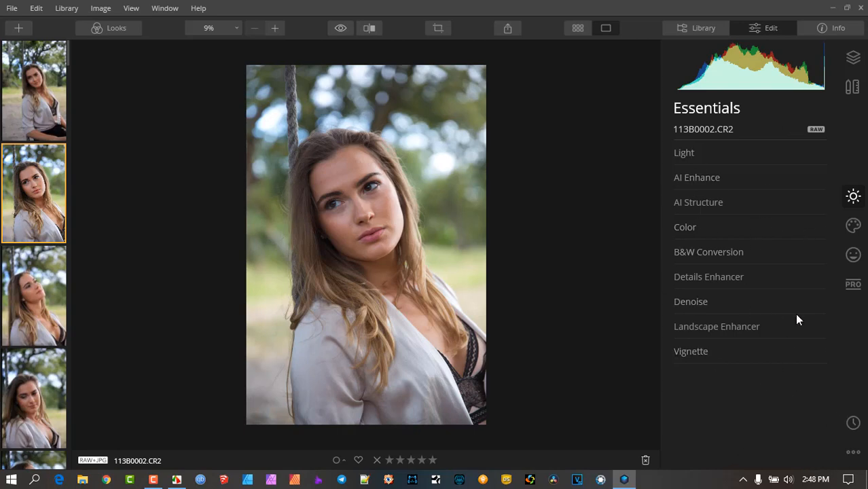
left_click(853, 226)
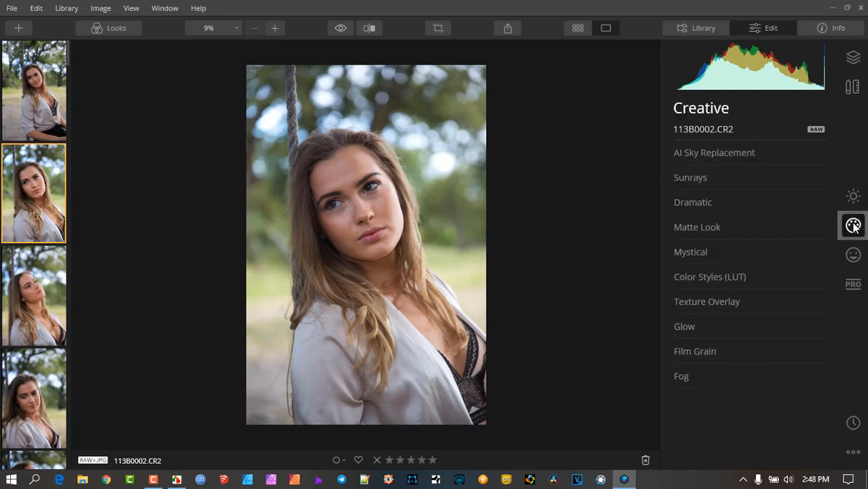
left_click(854, 259)
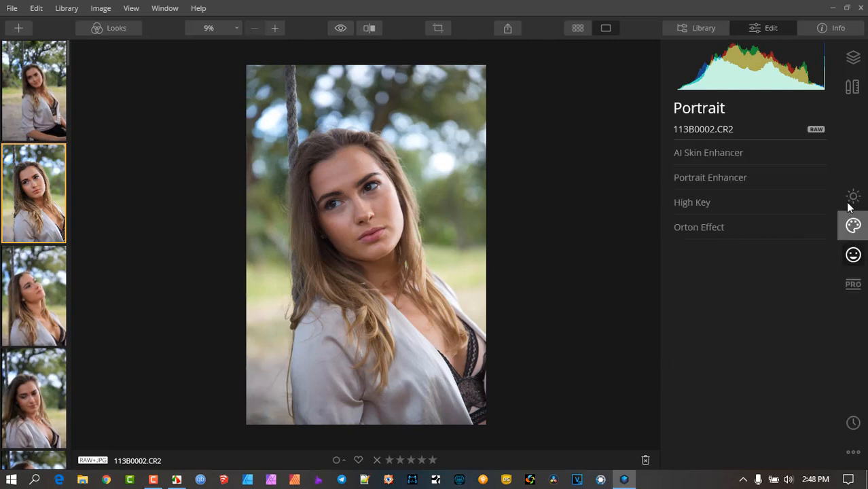
left_click(854, 285)
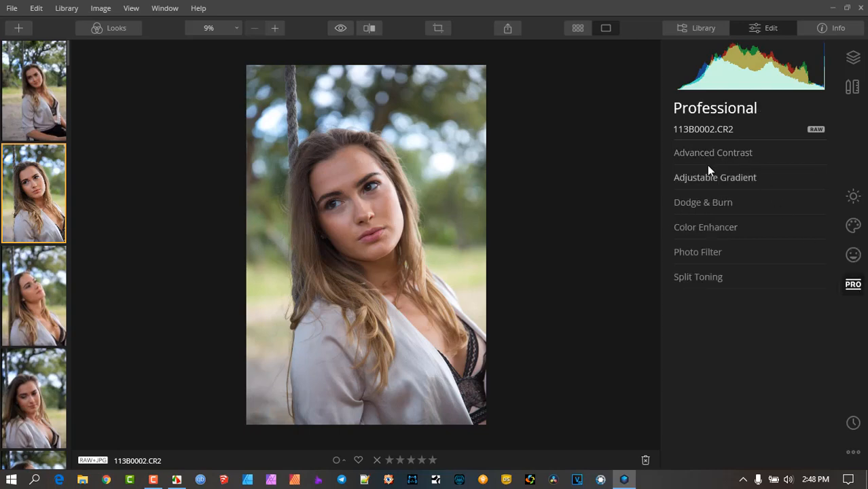
left_click(853, 196)
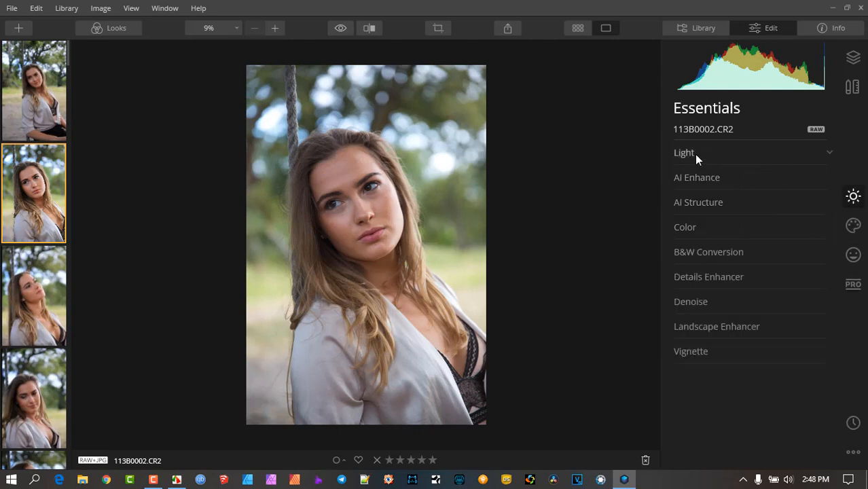
Examine the Light controls and the Color controls with their advanced settings, and collapse both tools
left_click(694, 154)
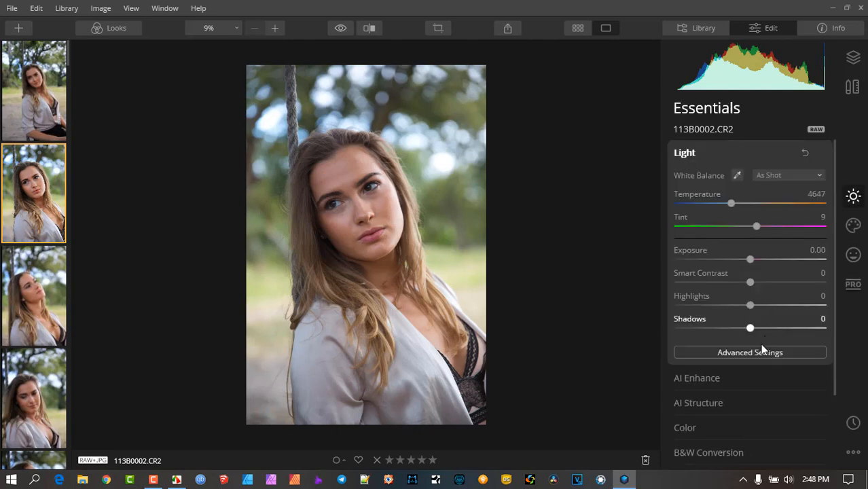
left_click(692, 153)
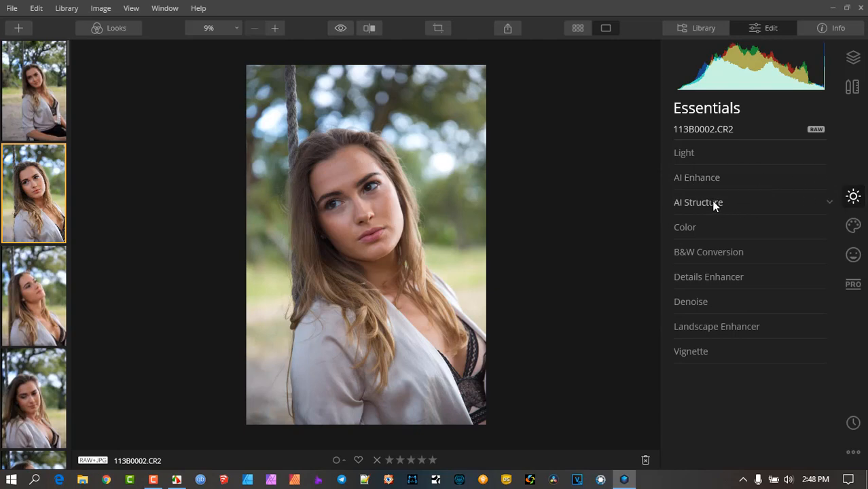
left_click(711, 227)
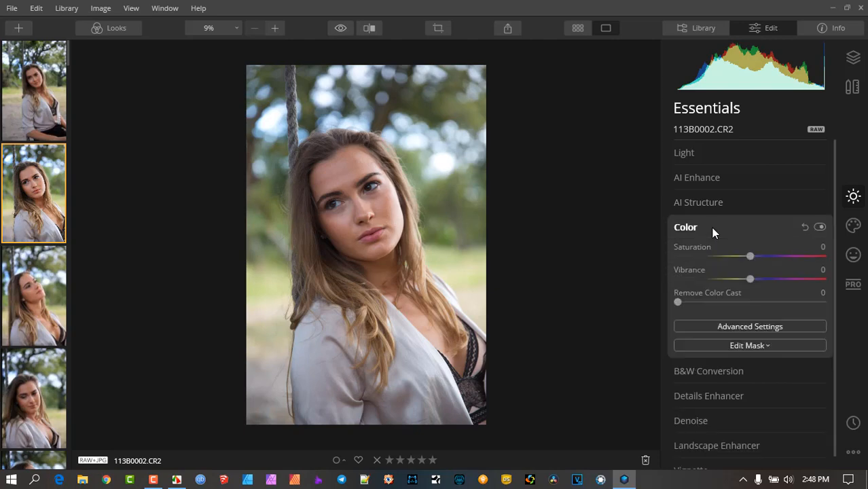
left_click(758, 328)
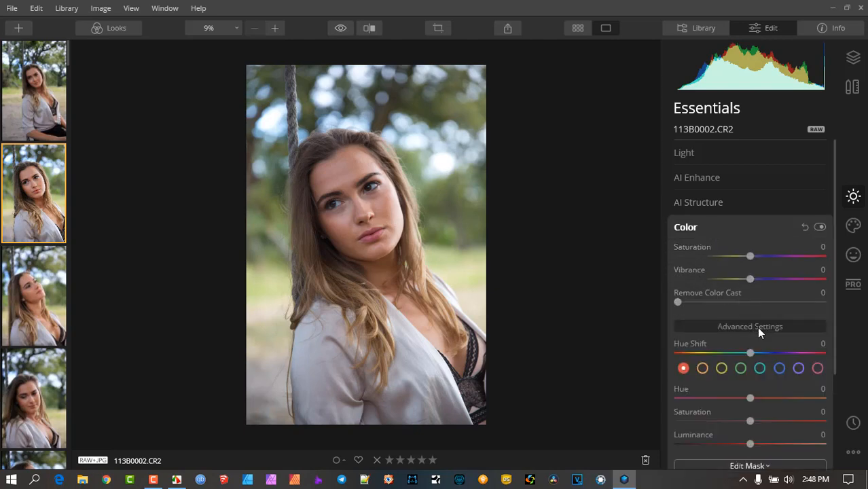
left_click(757, 328)
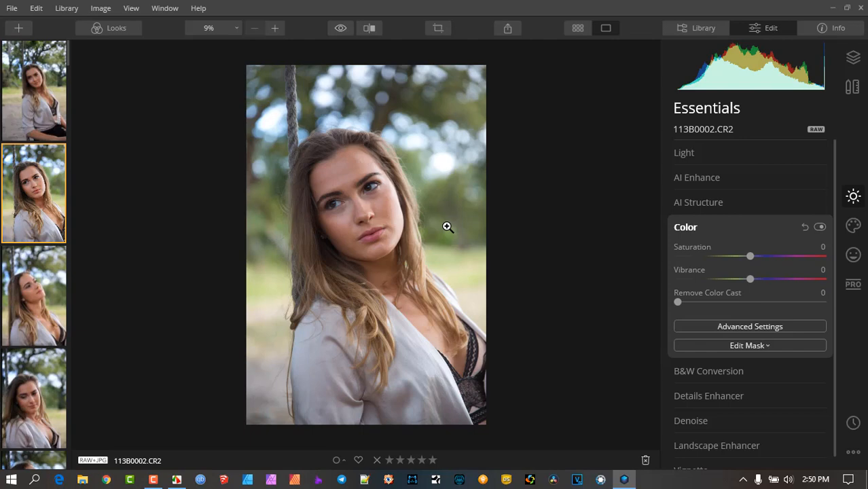
left_click(721, 227)
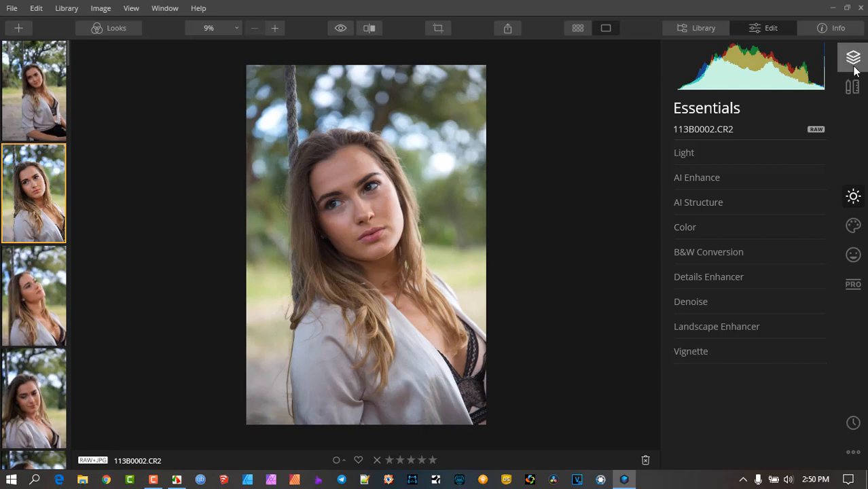
Enable Auto Distortion Corrections in the canvas Lens & Geometry settings and collapse them
left_click(853, 89)
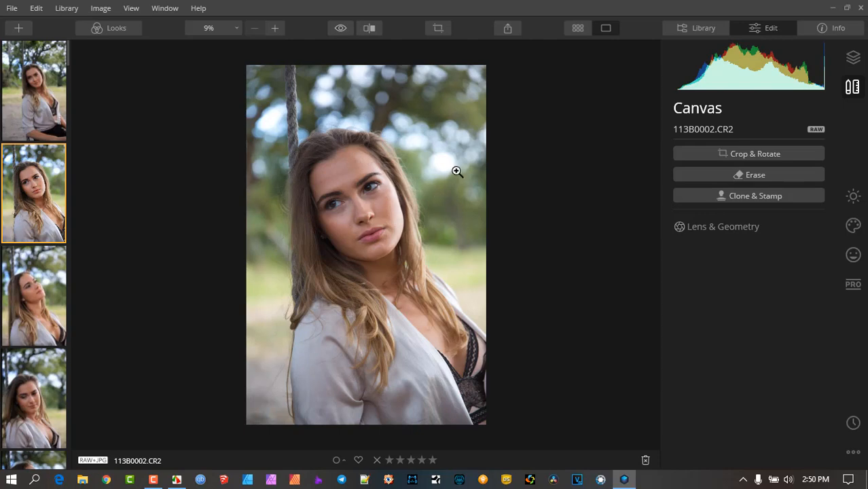
left_click(763, 228)
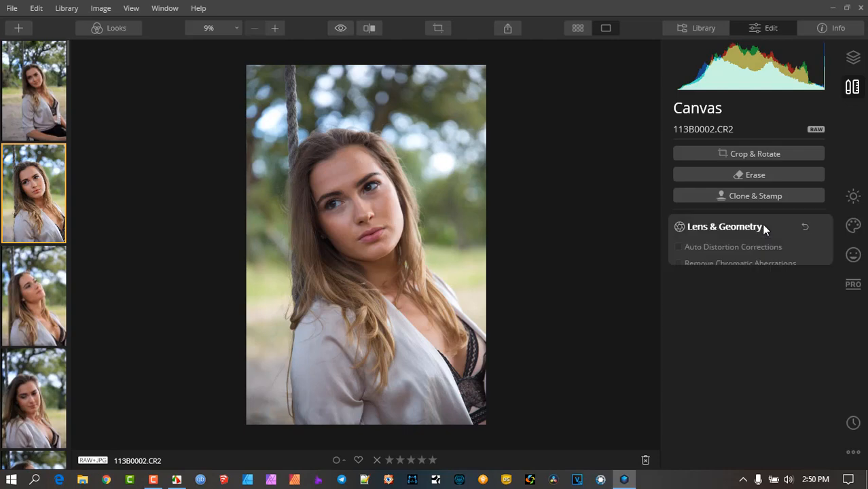
left_click(678, 248)
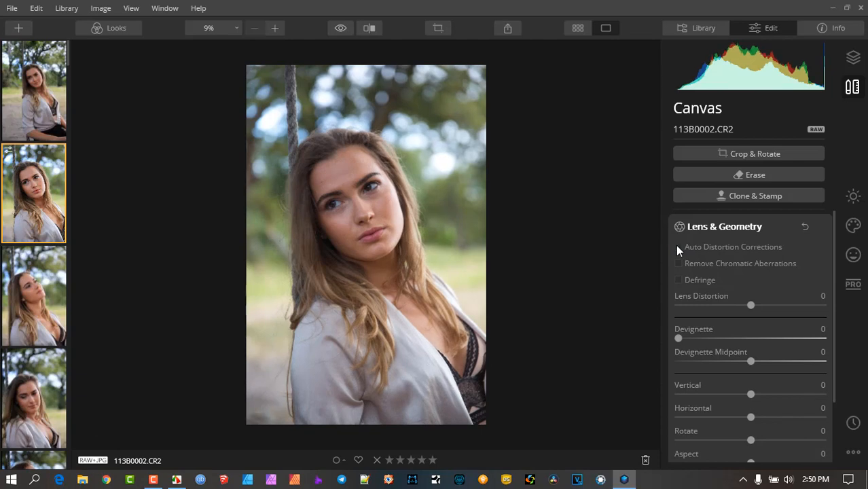
left_click(677, 247)
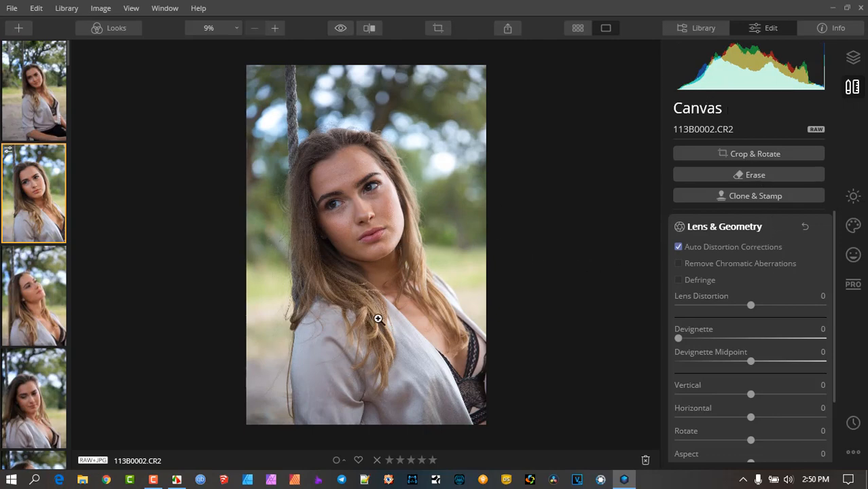
left_click(732, 221)
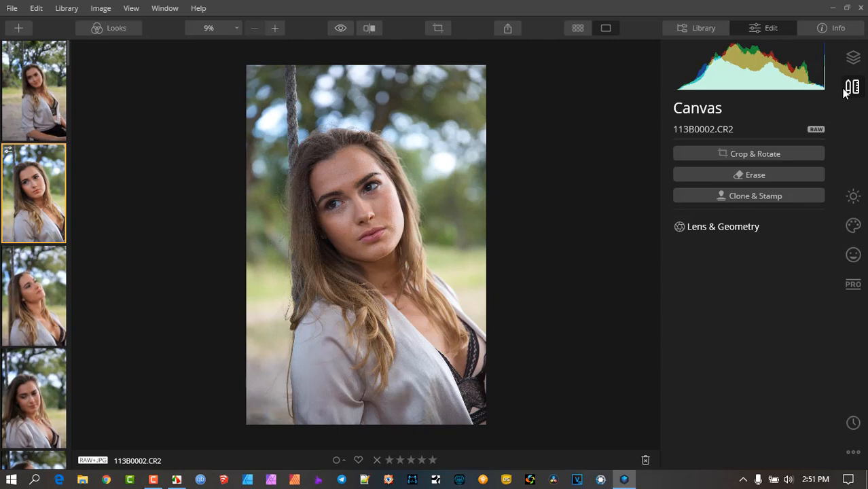
Check the layer options of 113B0002.CR2 and add a new adjustment layer above it
left_click(853, 58)
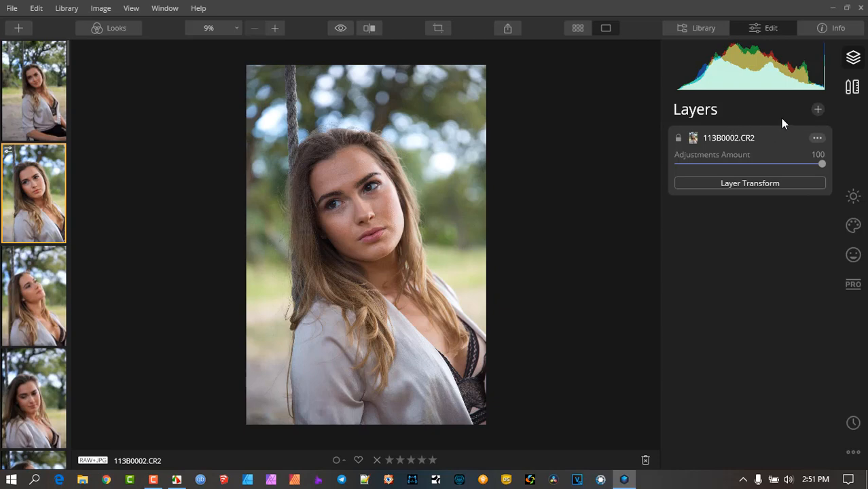
left_click(816, 138)
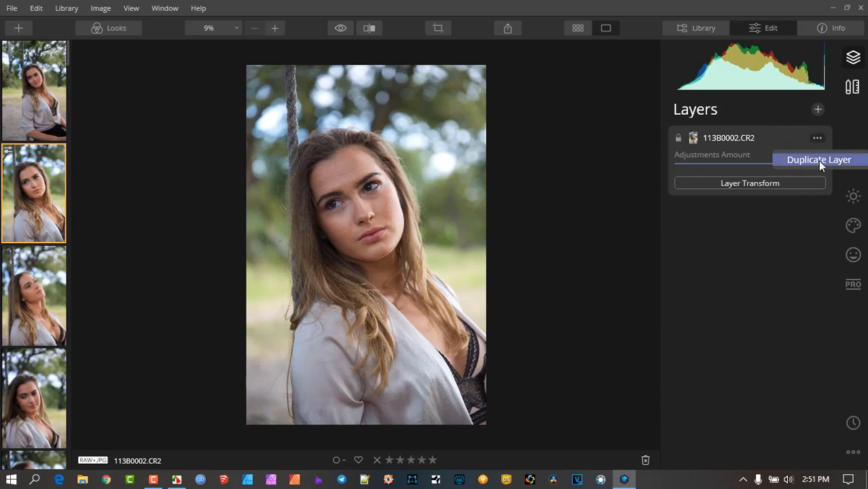
left_click(794, 119)
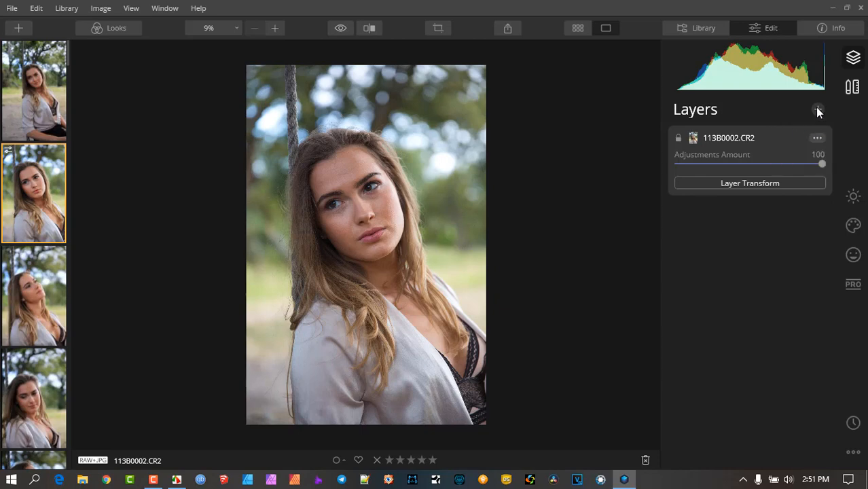
left_click(817, 109)
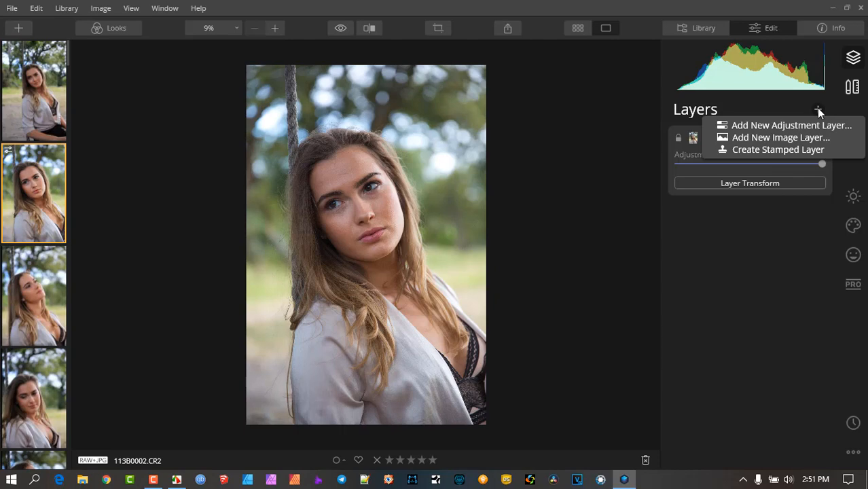
left_click(780, 128)
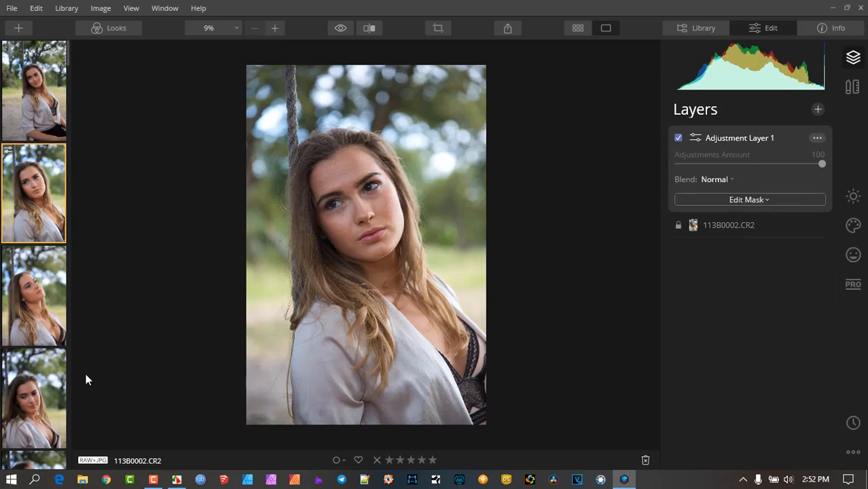
Show the Looks strip and apply the Desert look from the Portrait collection to the new adjustment layer
left_click(116, 30)
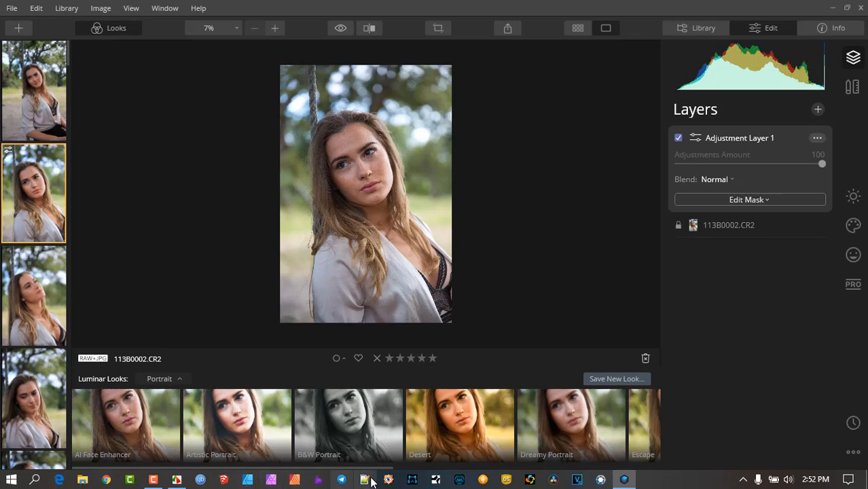
left_click(462, 419)
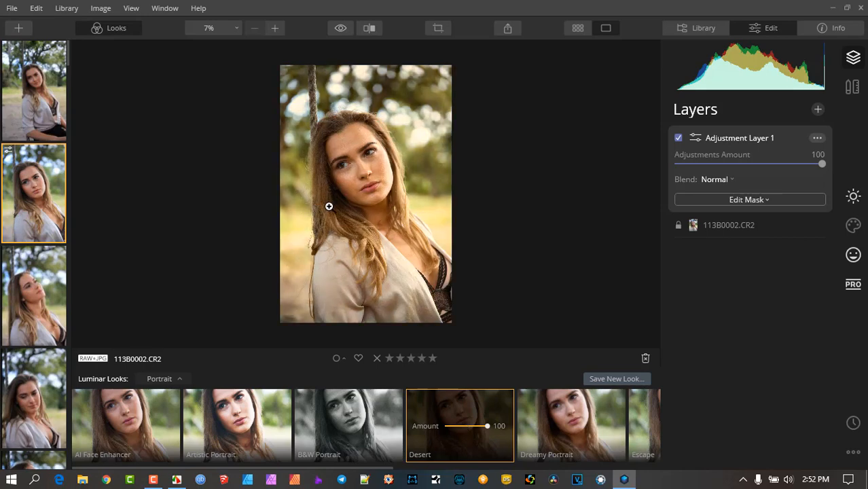
Hide the Looks strip and toggle the adjustment layer's visibility off and on to compare the portrait with and without it
left_click(114, 28)
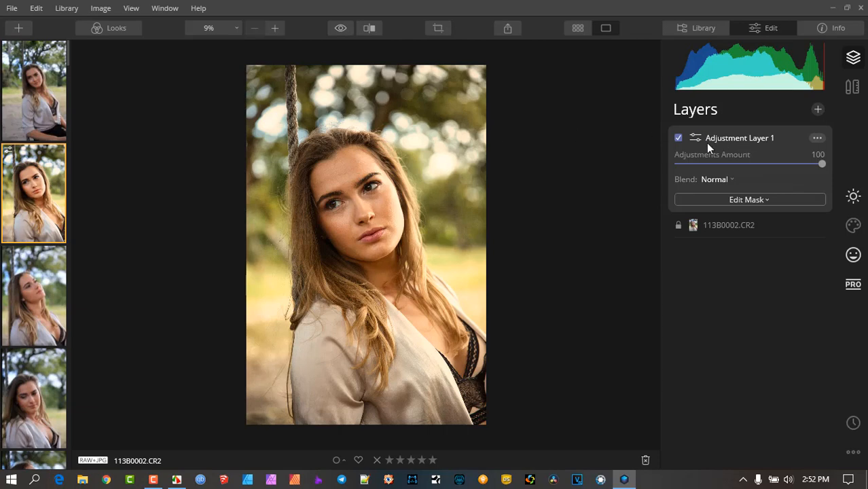
left_click(677, 138)
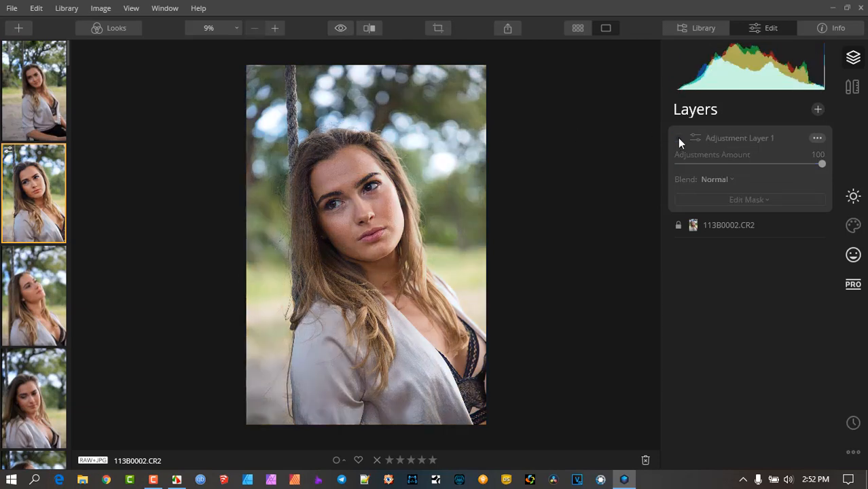
left_click(678, 138)
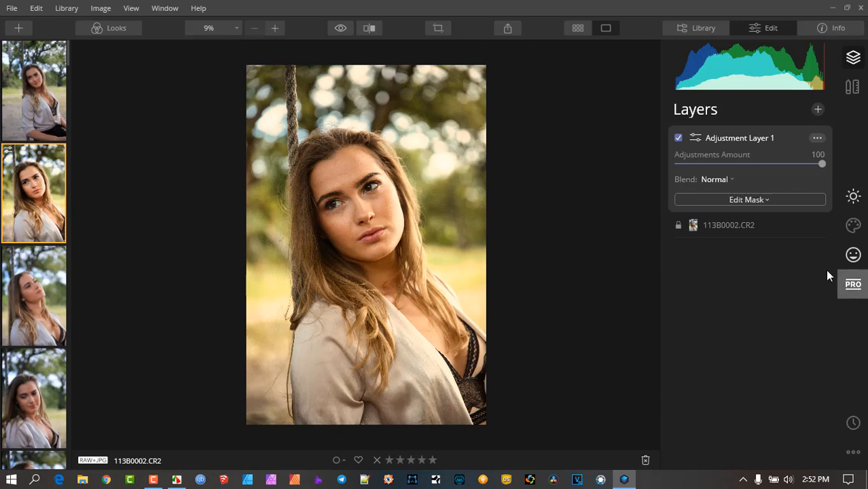
Add a brush mask to the adjustment layer and erase the Desert effect from the woman at size 100 and 50% opacity
left_click(746, 199)
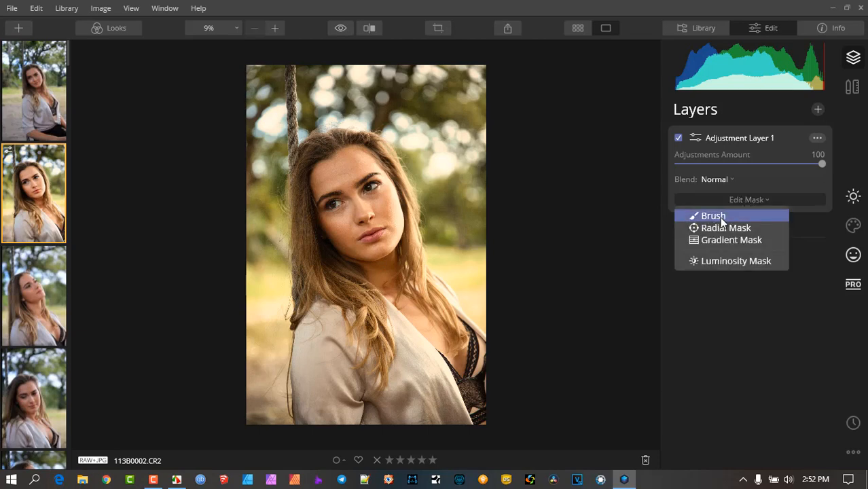
left_click(720, 219)
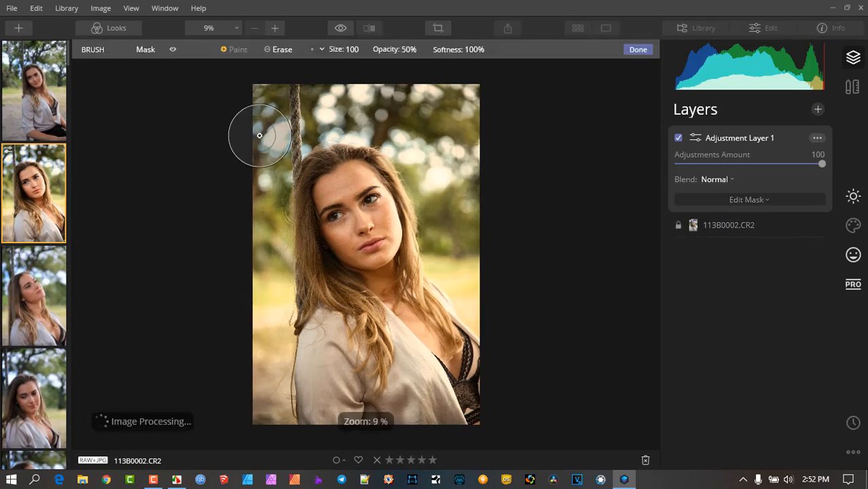
left_click(268, 50)
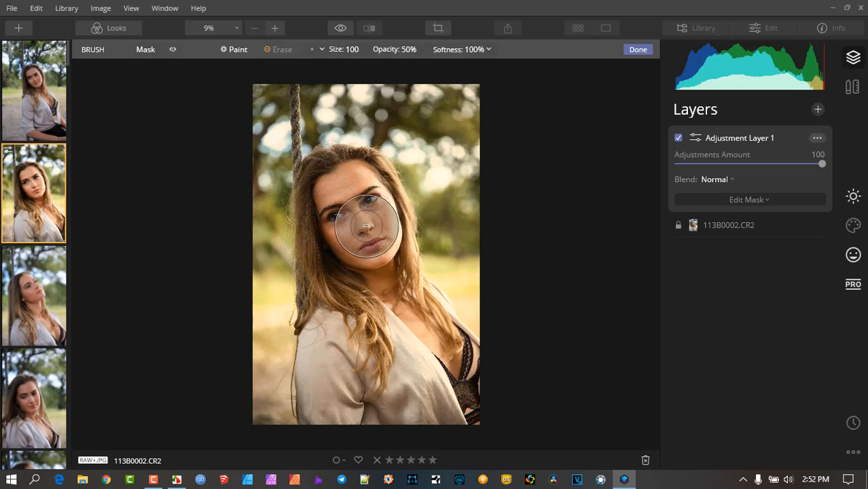
mouse_move(362, 201)
left_mouse_down()
mouse_move(394, 293)
mouse_move(374, 198)
mouse_move(357, 184)
mouse_move(376, 258)
mouse_move(343, 181)
mouse_move(343, 288)
mouse_move(328, 191)
mouse_move(349, 278)
mouse_move(388, 265)
mouse_move(359, 206)
mouse_move(407, 340)
mouse_move(361, 179)
mouse_move(354, 307)
mouse_move(381, 288)
mouse_move(459, 389)
mouse_move(392, 296)
mouse_move(467, 408)
mouse_move(384, 270)
mouse_move(367, 181)
mouse_move(363, 265)
mouse_move(344, 223)
mouse_move(359, 207)
mouse_move(353, 245)
mouse_move(472, 409)
left_mouse_up()
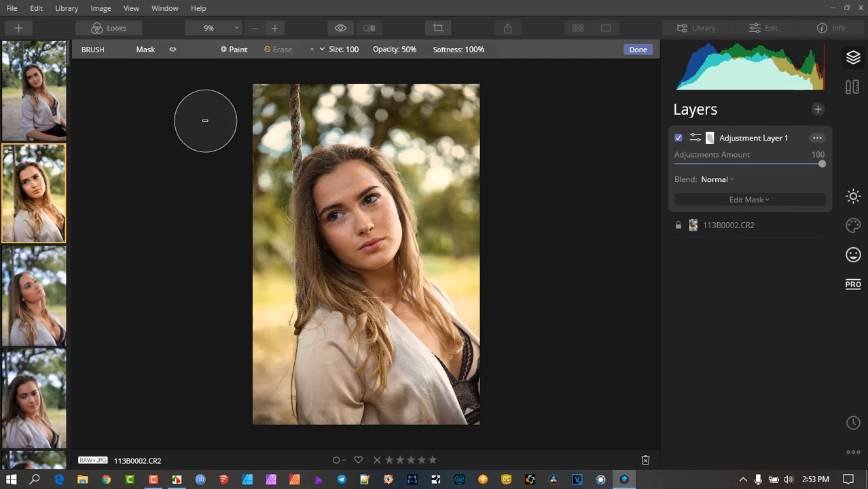
Erase the remaining mask over the woman's hair and blouse with the help of the mask overlay, and switch the brush back to Paint
left_click(172, 50)
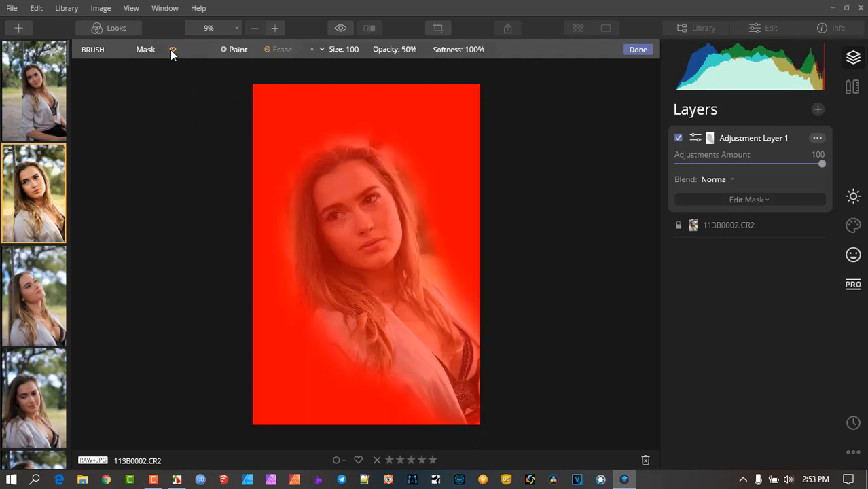
left_click(172, 50)
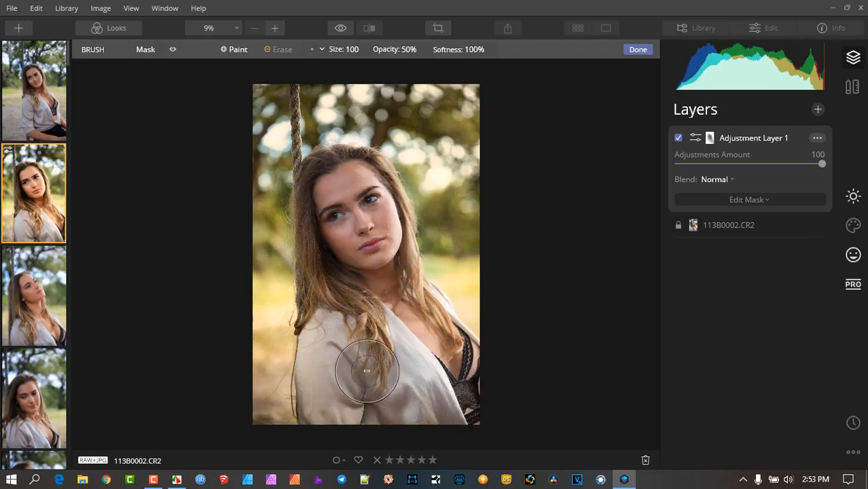
left_click(173, 49)
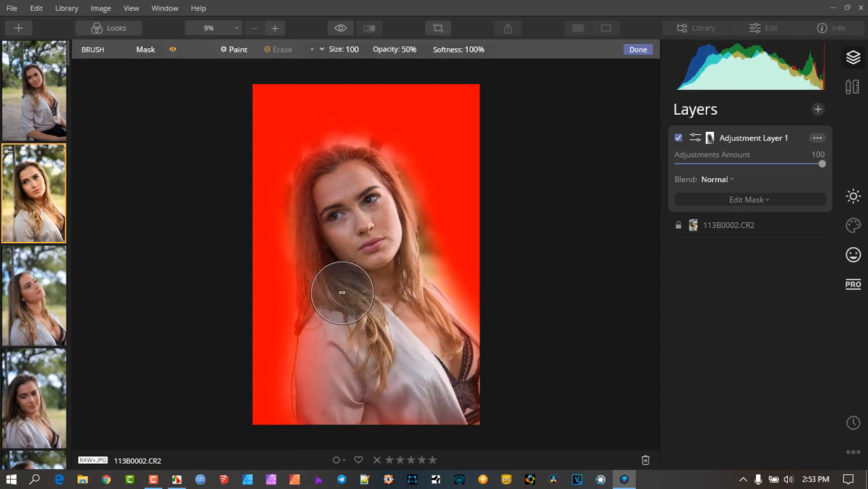
mouse_move(342, 292)
left_mouse_down()
mouse_move(348, 319)
mouse_move(323, 145)
mouse_move(432, 204)
mouse_move(432, 316)
left_mouse_up()
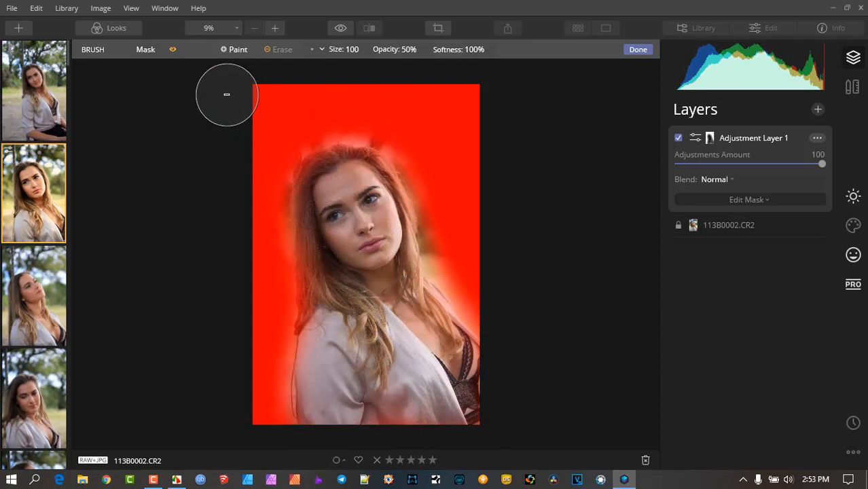
left_click(223, 51)
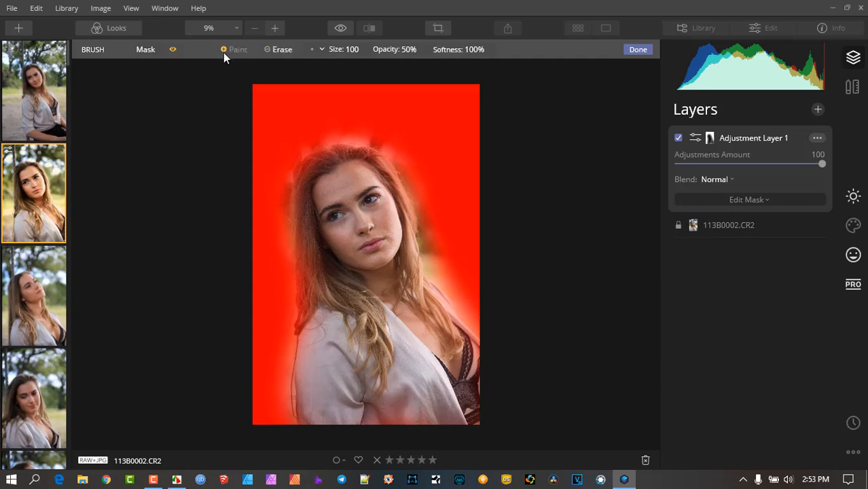
left_click(173, 50)
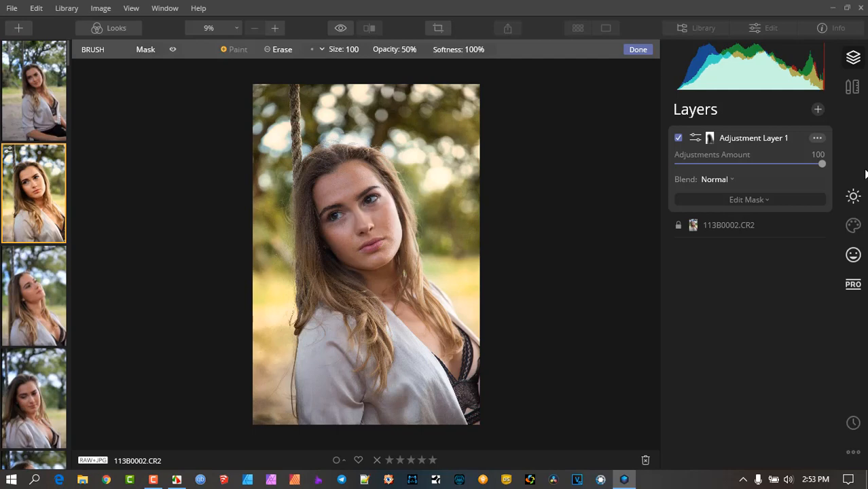
Add a second adjustment layer and apply the B&W Portrait look to it, hiding the Looks strip again
left_click(817, 110)
left_click(782, 126)
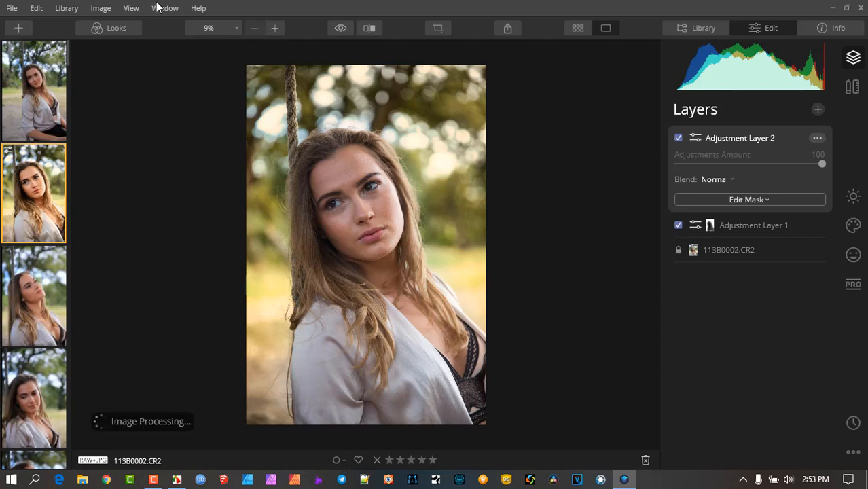
left_click(112, 28)
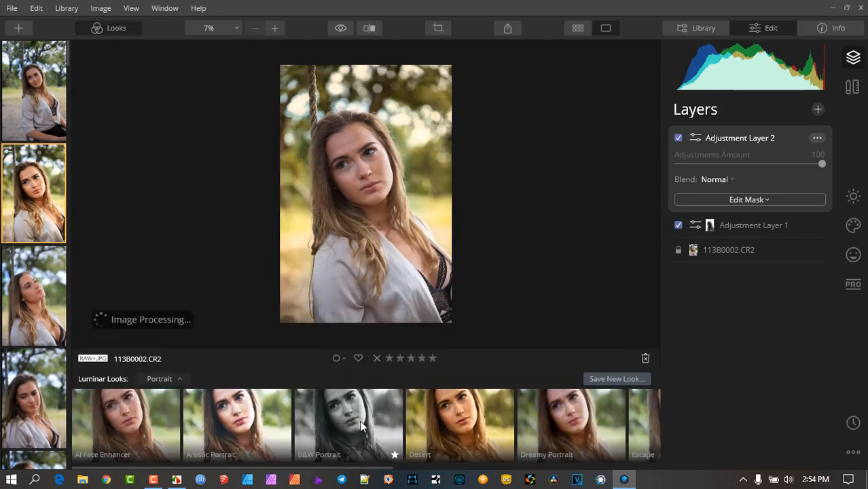
left_click(391, 428)
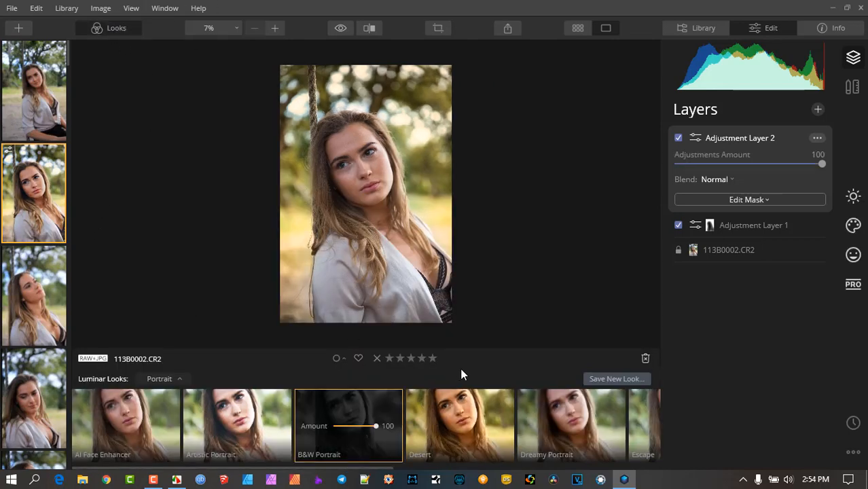
left_click(372, 412)
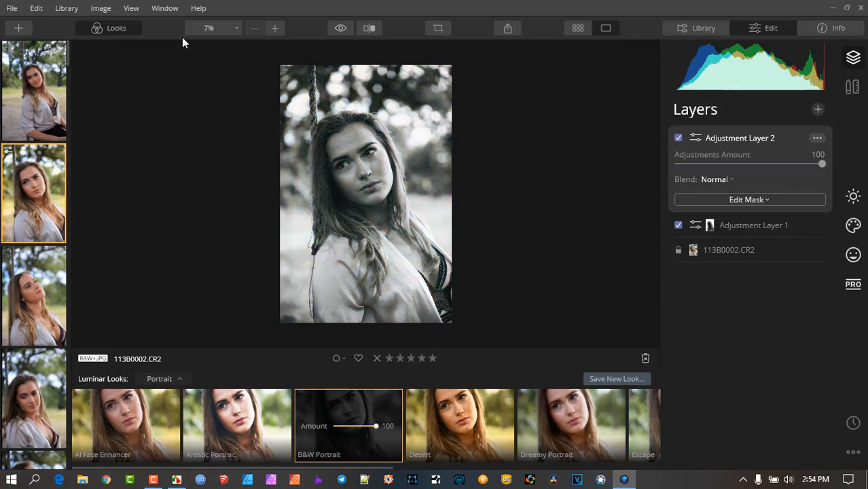
left_click(108, 28)
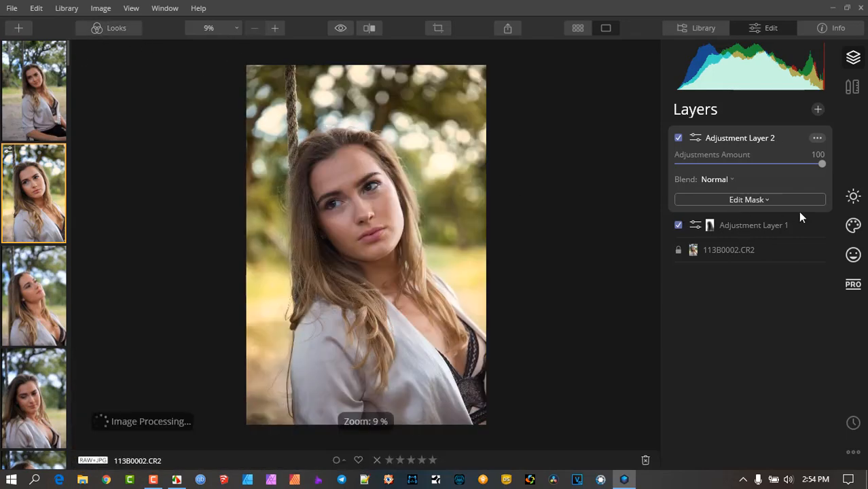
Rename the first adjustment layer as Warm Back
left_click(776, 229)
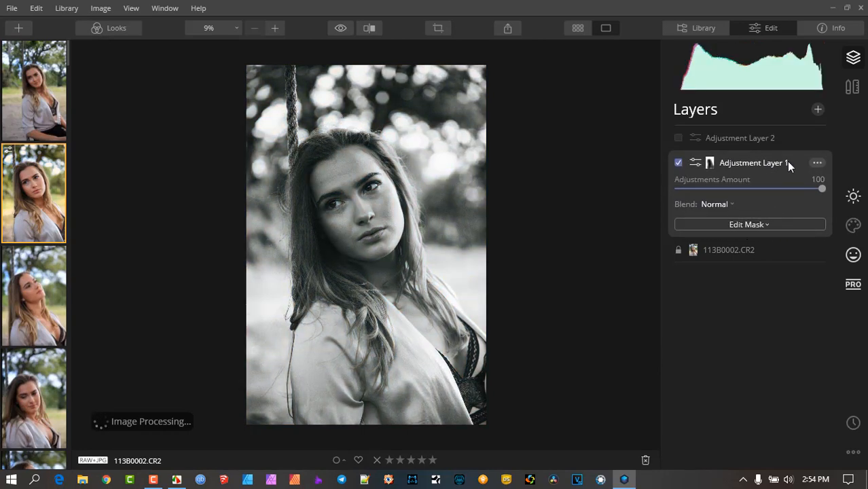
left_click(818, 162)
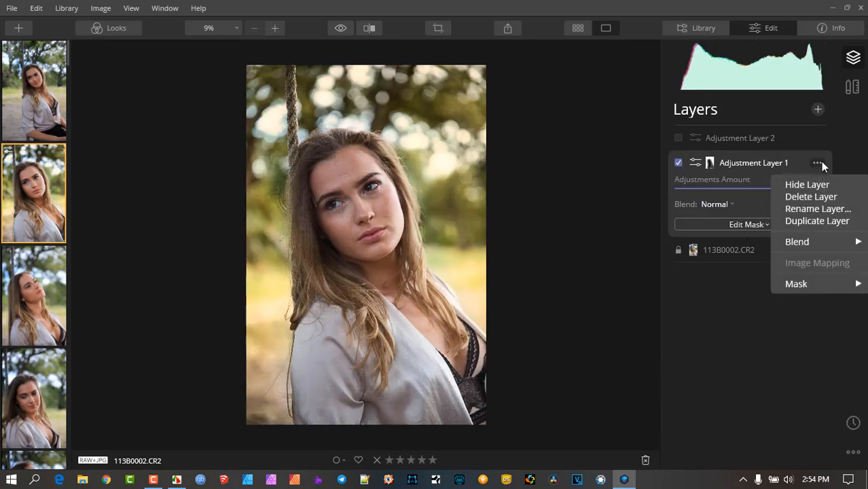
left_click(815, 213)
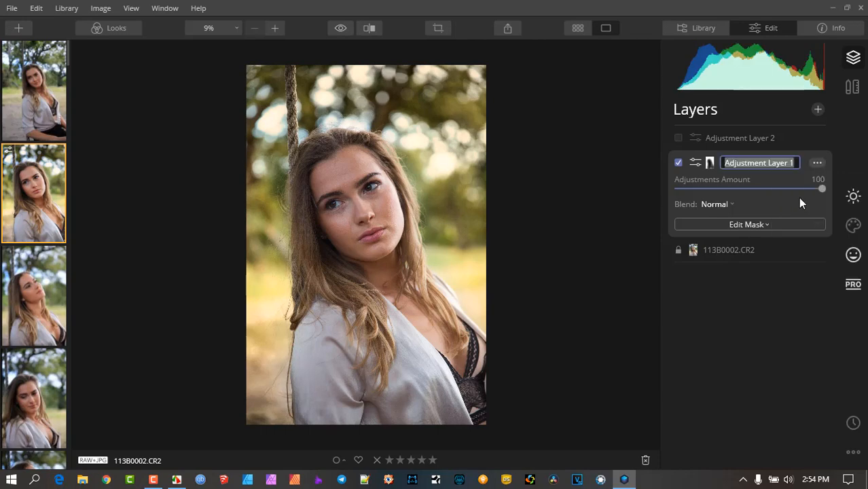
type("Wa")
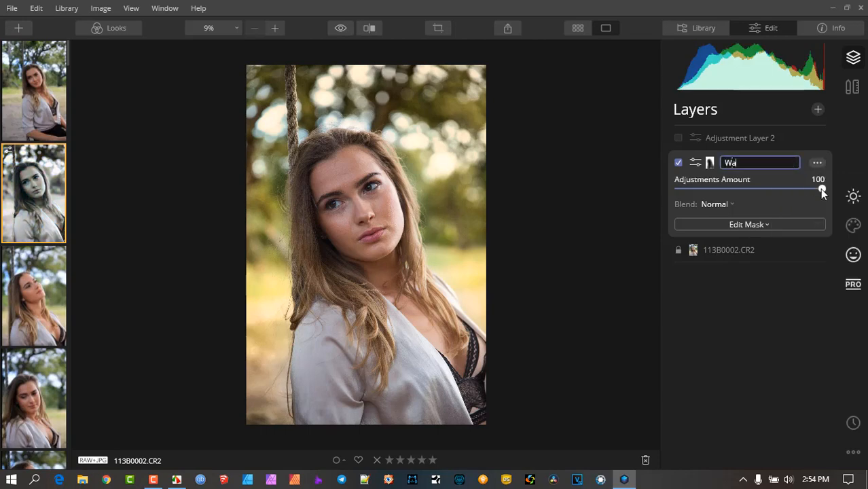
type("rm Back")
key("Return")
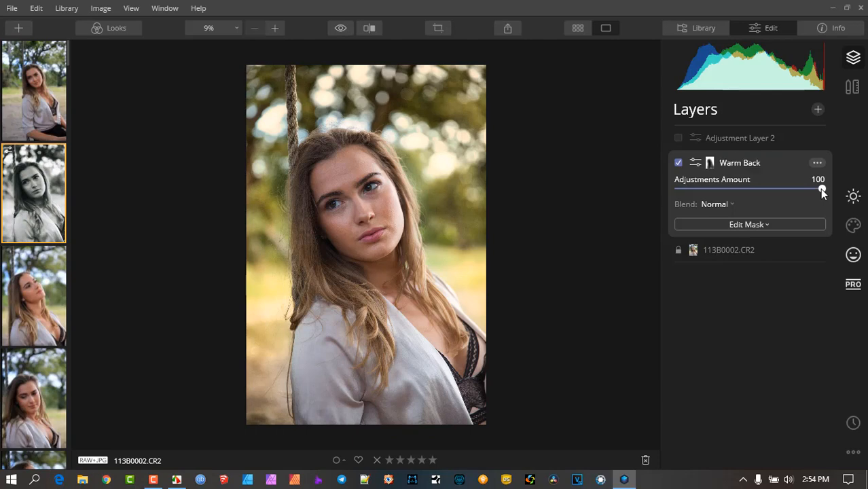
Rename the second adjustment layer as BW
left_click(737, 139)
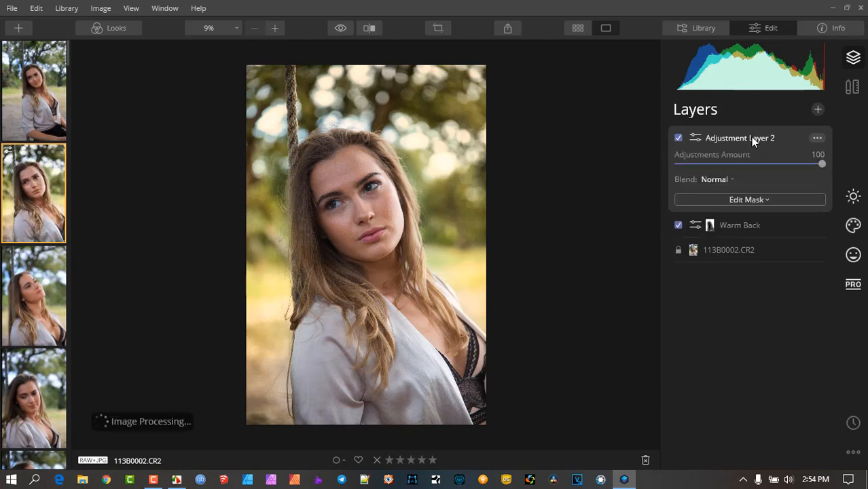
left_click(816, 138)
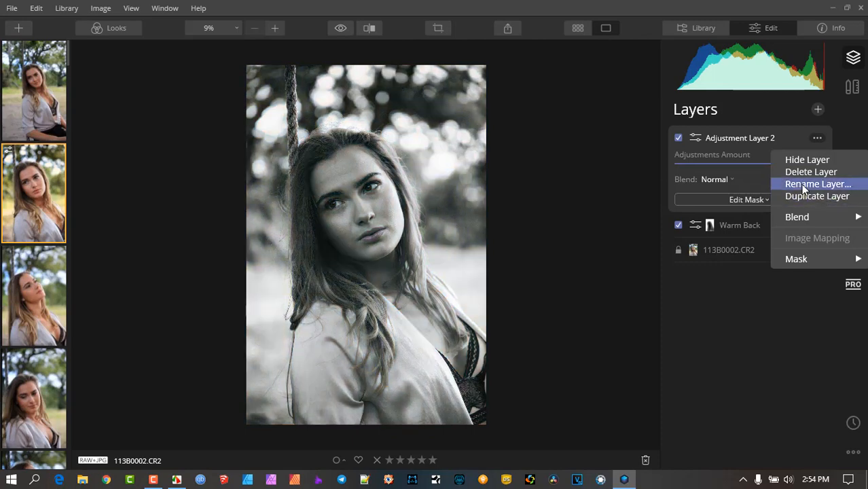
left_click(801, 184)
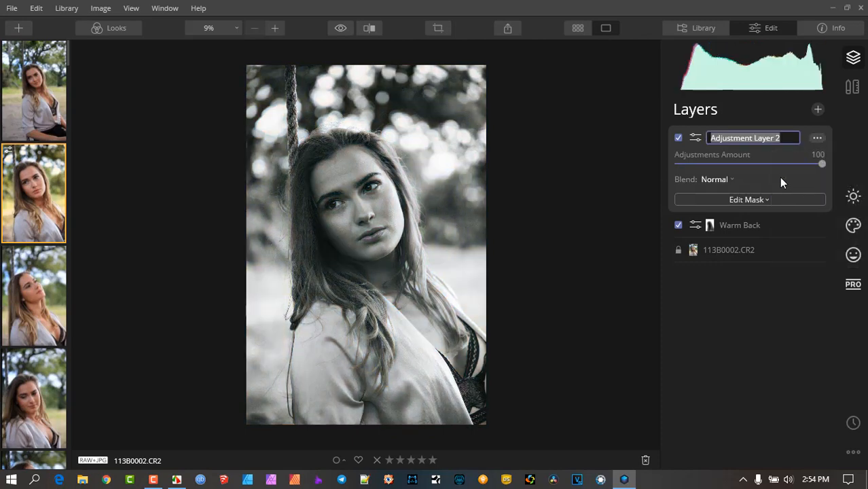
type("BW")
key("Return")
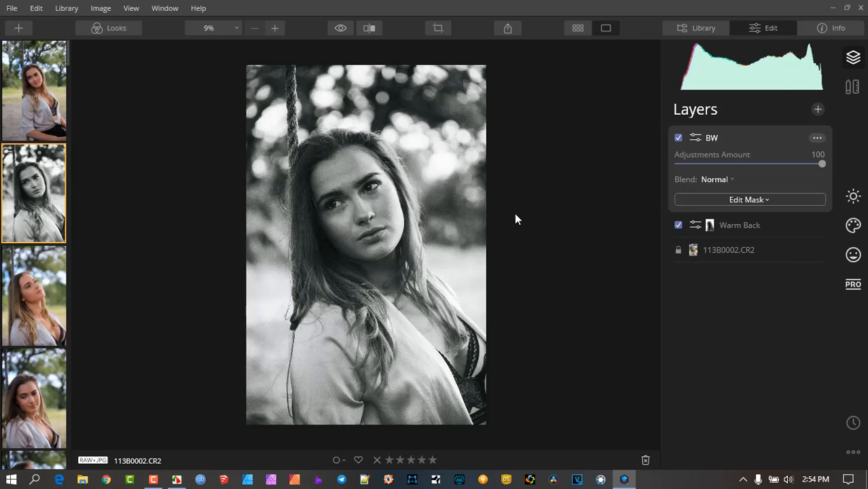
Brush a mask on the BW layer over the woman's face and neck at size 100, 50% opacity and 100% softness
left_click(752, 201)
left_click(728, 217)
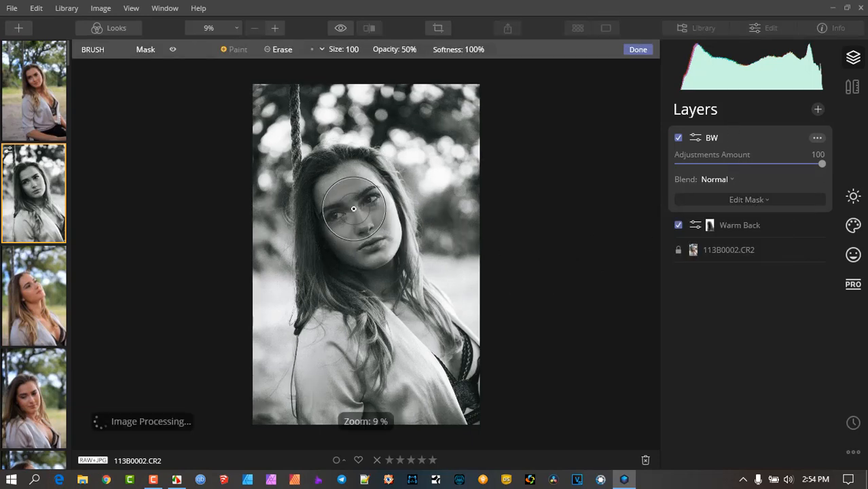
mouse_move(348, 199)
left_mouse_down()
mouse_move(373, 242)
mouse_move(349, 181)
mouse_move(372, 245)
mouse_move(367, 206)
mouse_move(349, 189)
mouse_move(337, 219)
mouse_move(349, 242)
mouse_move(374, 246)
mouse_move(364, 205)
mouse_move(341, 190)
mouse_move(370, 219)
mouse_move(376, 268)
mouse_move(351, 193)
mouse_move(373, 251)
mouse_move(359, 182)
mouse_move(343, 212)
mouse_move(444, 359)
mouse_move(380, 273)
mouse_move(360, 205)
mouse_move(377, 265)
mouse_move(368, 195)
mouse_move(354, 195)
mouse_move(379, 256)
mouse_move(355, 188)
mouse_move(347, 190)
mouse_move(386, 267)
mouse_move(355, 188)
mouse_move(383, 285)
left_mouse_up()
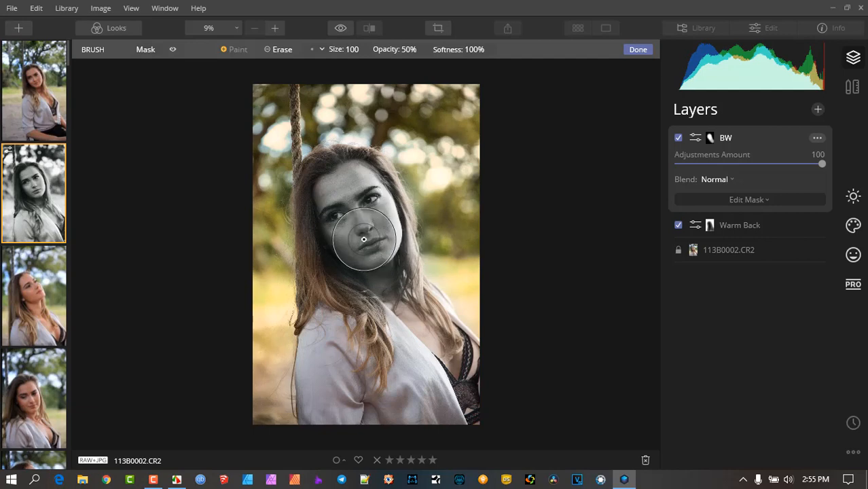
Toggle the BW and Warm Back layers off and on to compare the portrait with and without each effect
left_click(678, 139)
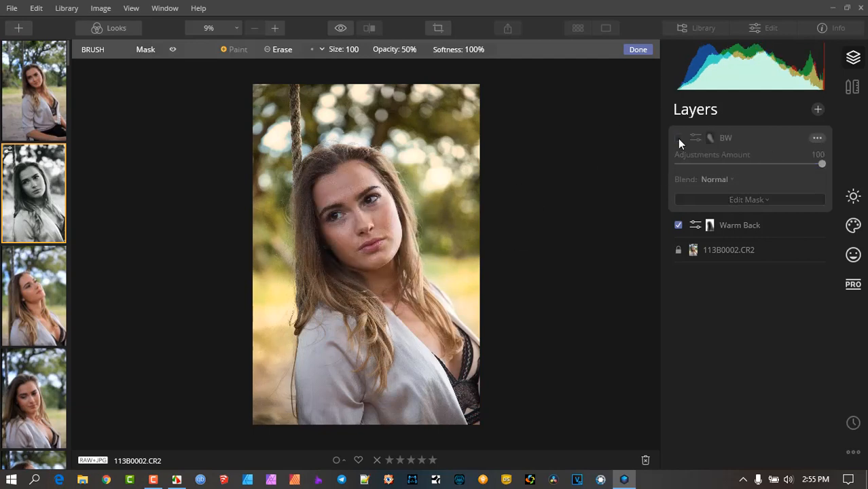
left_click(677, 138)
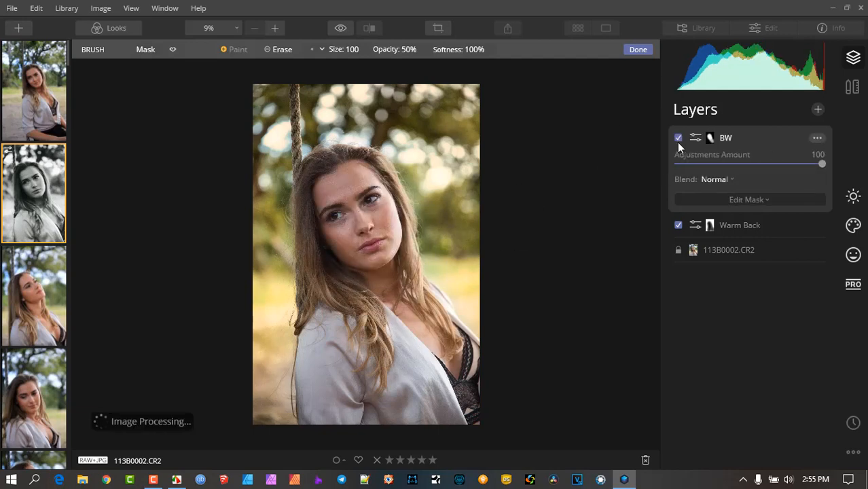
left_click(678, 226)
left_click(679, 138)
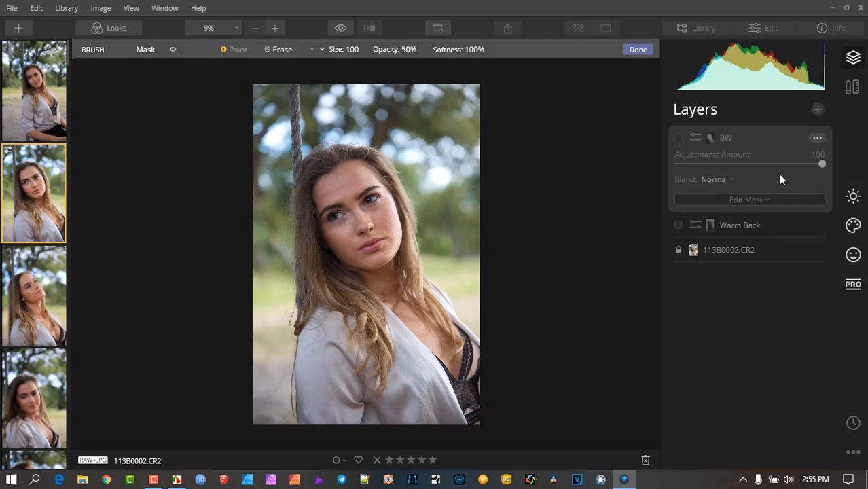
left_click(678, 225)
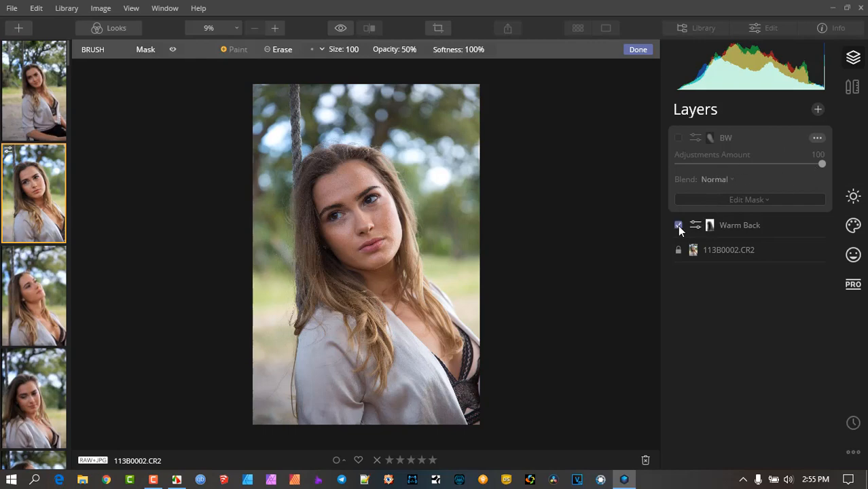
left_click(678, 139)
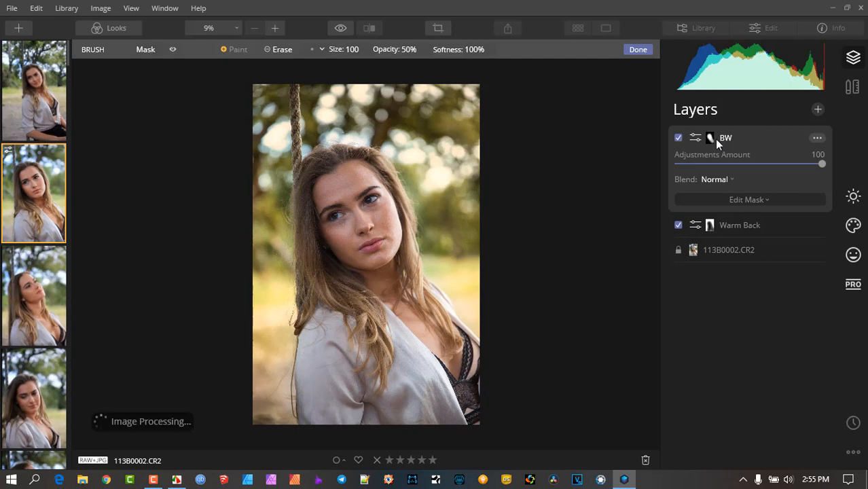
Delete the BW layer and add a new adjustment layer above Warm Back
left_click(816, 139)
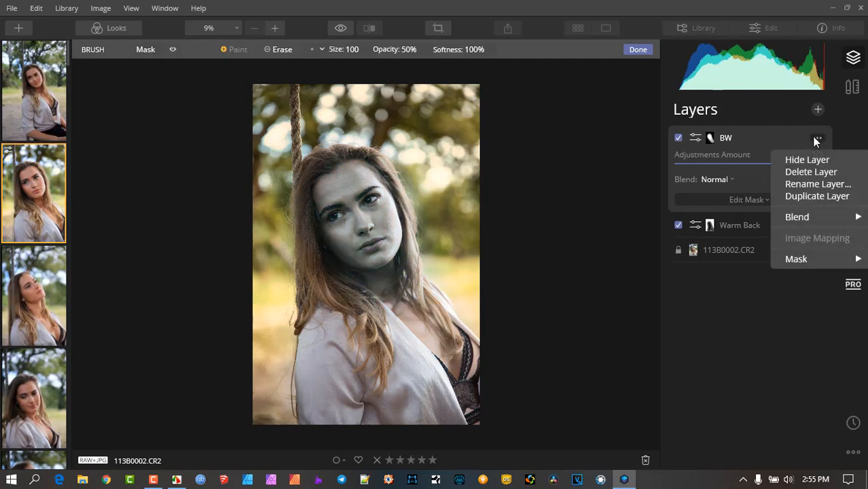
left_click(810, 174)
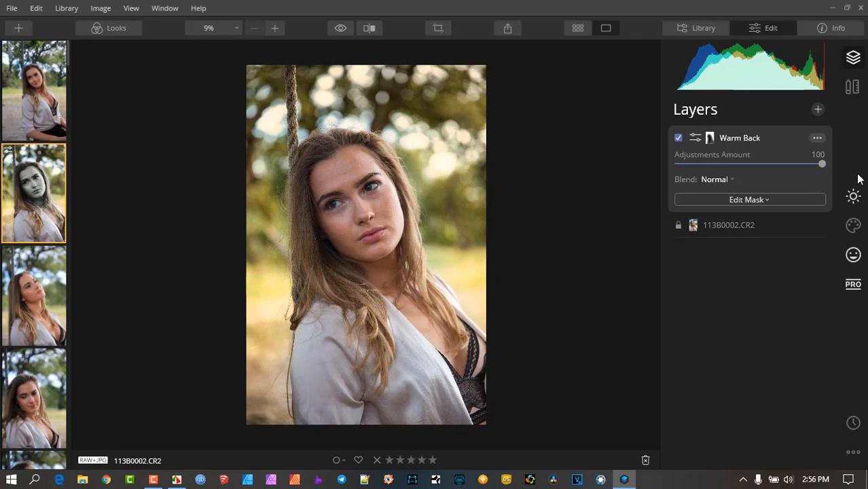
left_click(818, 110)
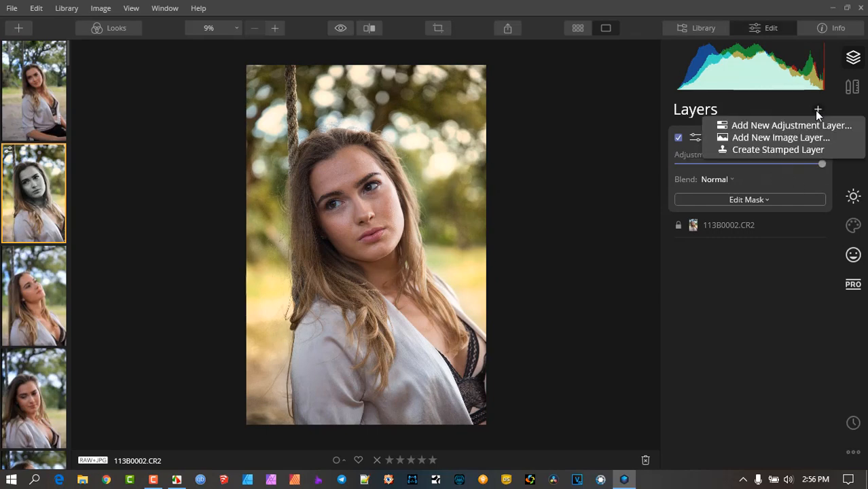
left_click(784, 126)
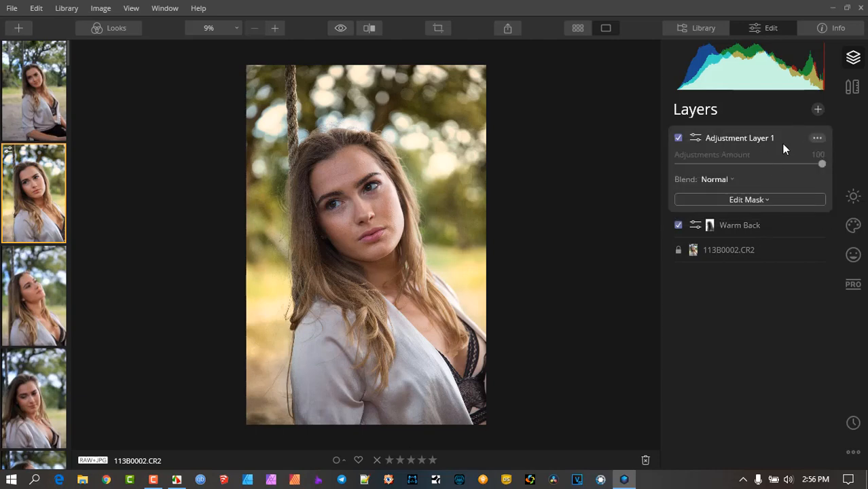
Set the new adjustment layer's Light values to Temperature 100, Tint 100 and Exposure 2.41
left_click(854, 198)
left_click(711, 162)
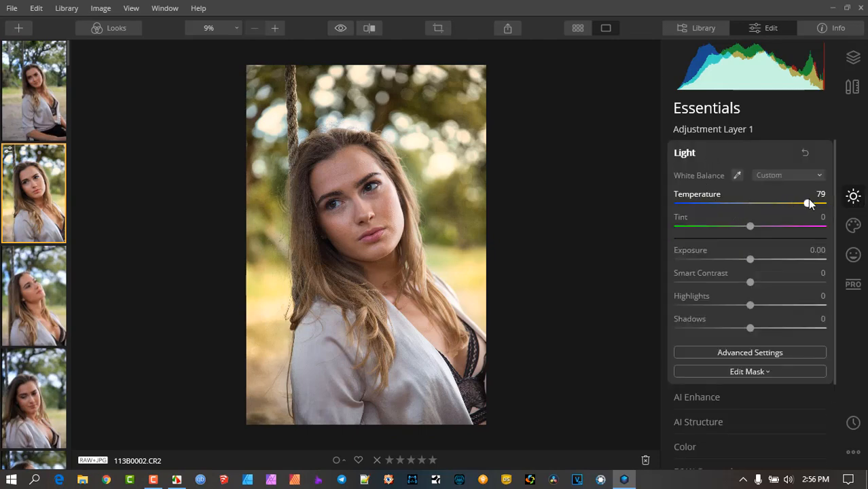
left_click_drag(808, 203, 853, 204)
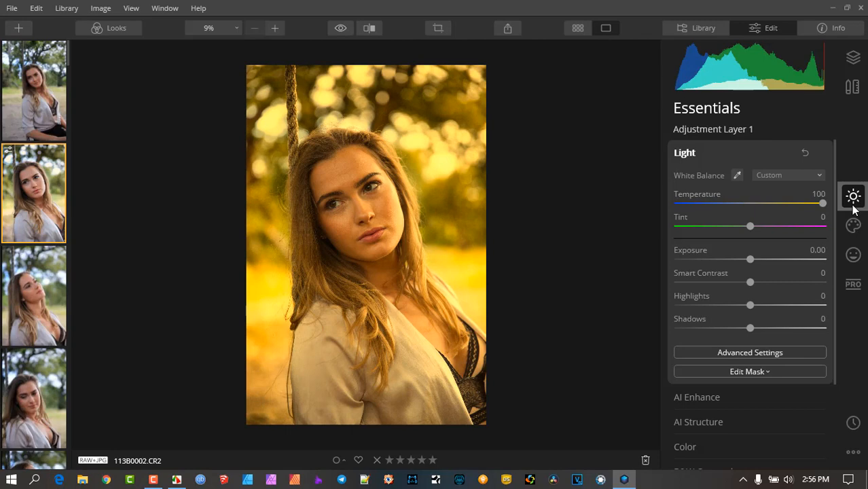
left_click_drag(784, 230, 829, 228)
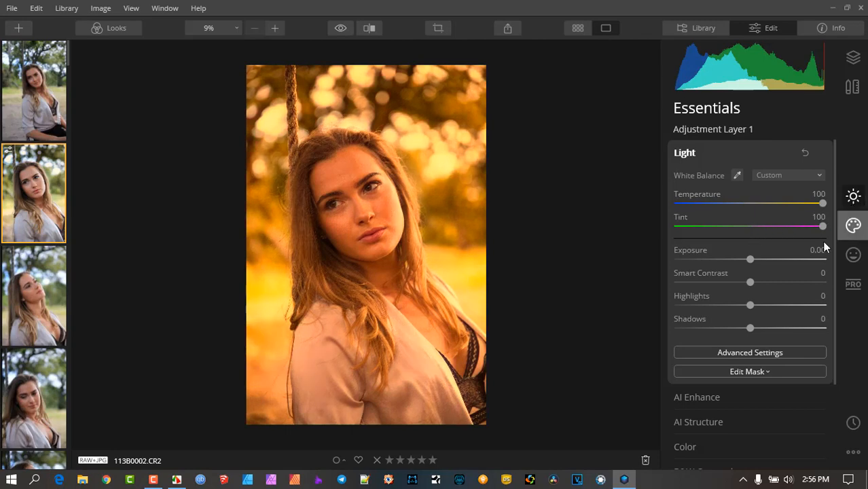
left_click_drag(750, 260, 786, 263)
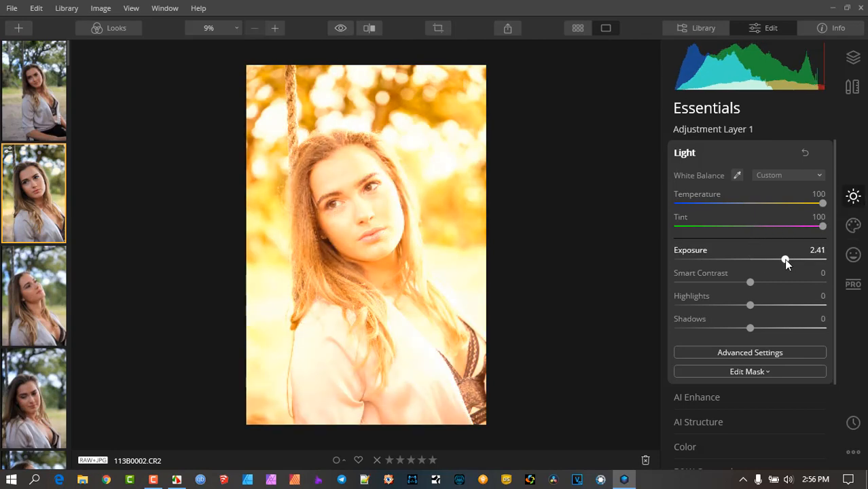
left_click(719, 154)
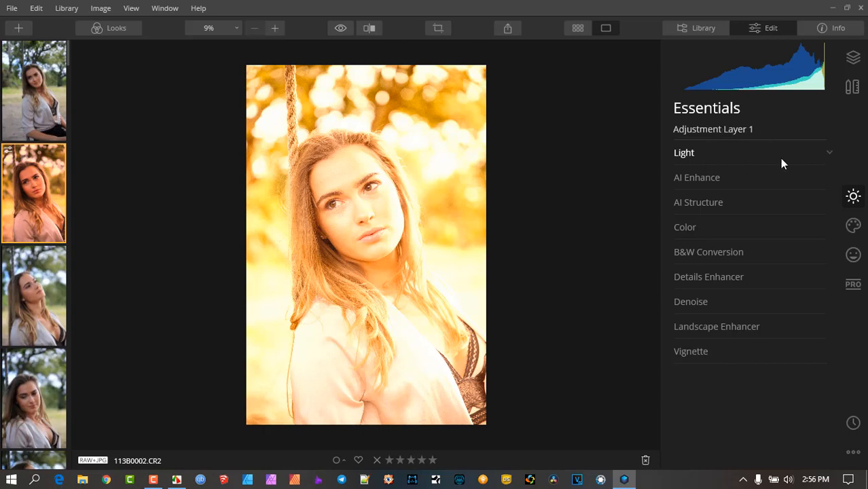
Toggle the new adjustment layer off and on to compare the portrait with and without its warm, bright light
left_click(852, 59)
left_click(678, 139)
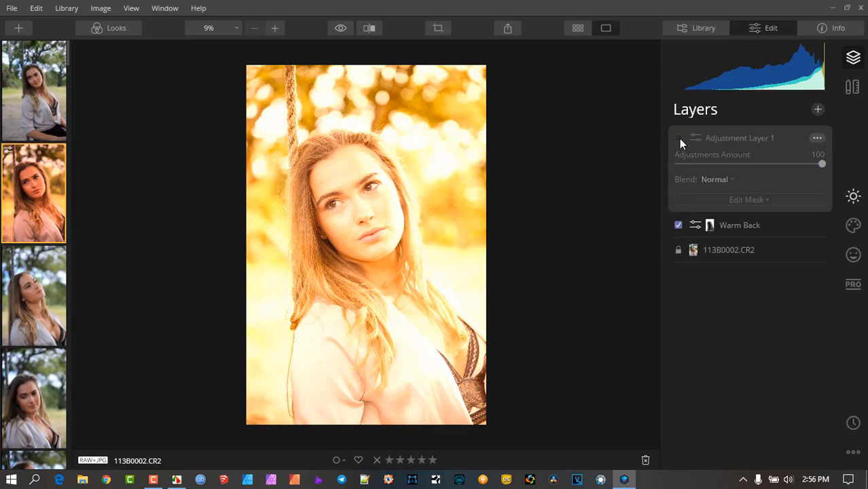
left_click(679, 139)
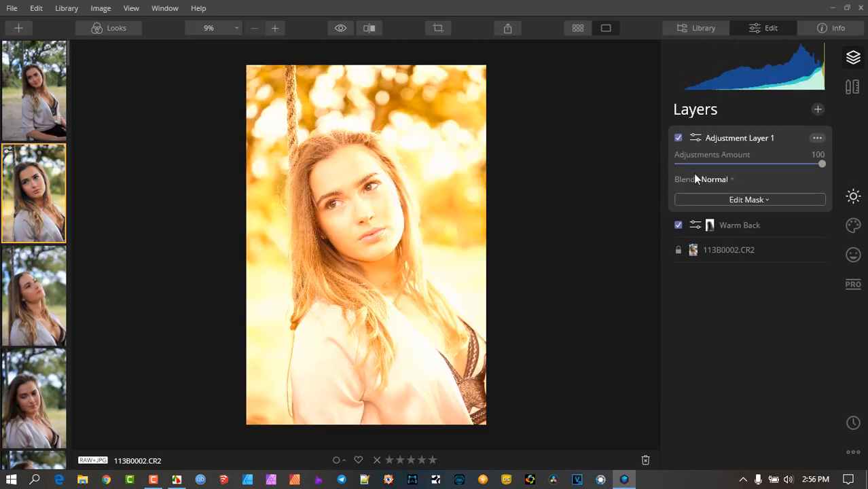
Brush the adjustment layer's mask over the woman's face at size 100 and 50% opacity, and set its Adjustments Amount to 45
left_click(755, 199)
left_click(718, 217)
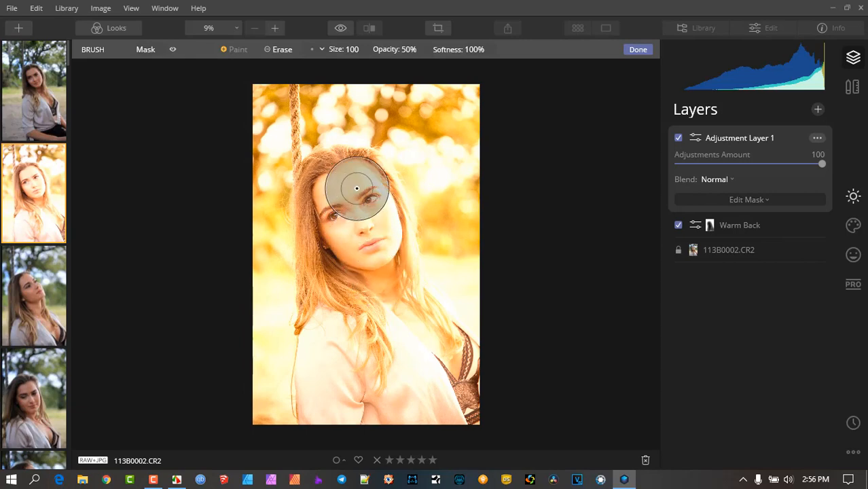
mouse_move(354, 191)
left_mouse_down()
mouse_move(357, 243)
mouse_move(376, 263)
mouse_move(345, 194)
mouse_move(360, 231)
left_mouse_up()
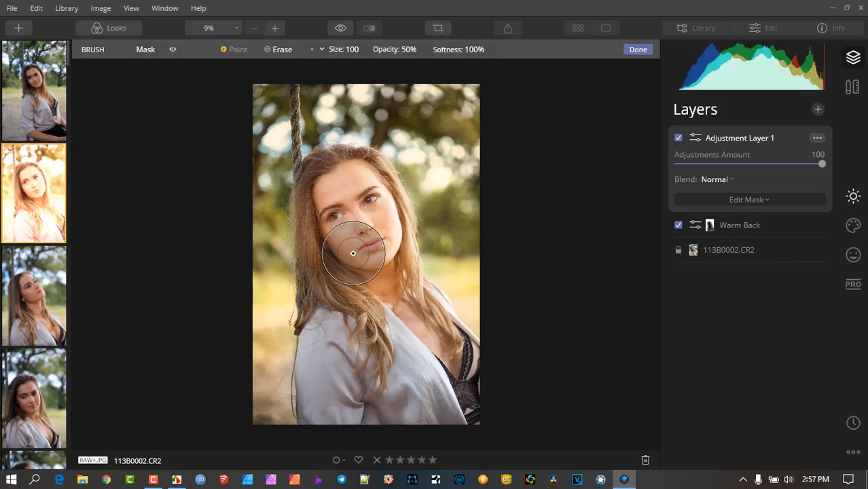
mouse_move(360, 201)
left_mouse_down()
mouse_move(345, 186)
mouse_move(347, 235)
mouse_move(355, 228)
left_mouse_up()
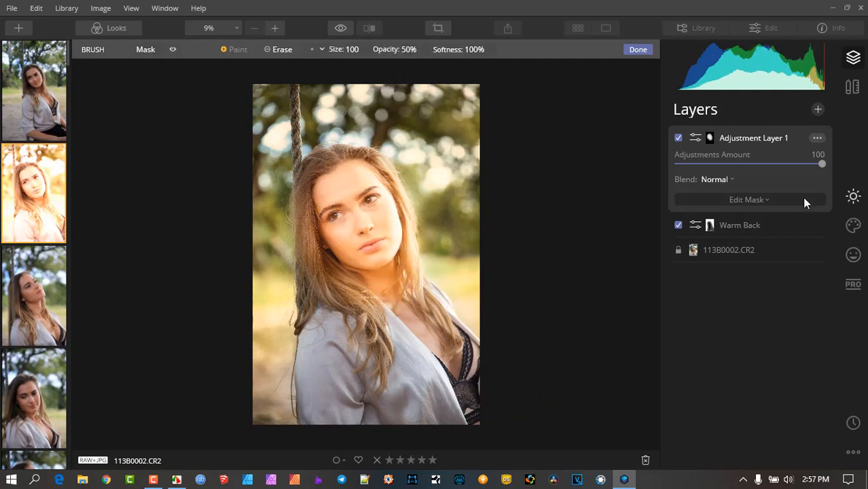
left_click_drag(822, 165, 774, 168)
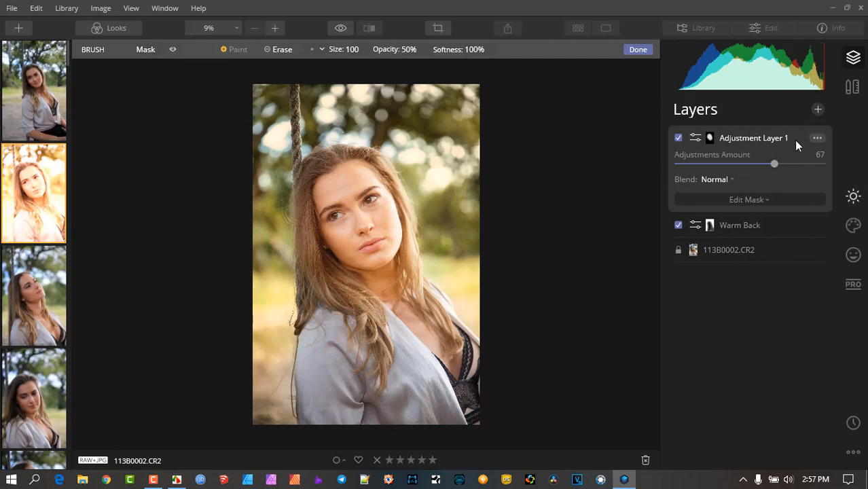
left_click_drag(774, 163, 743, 164)
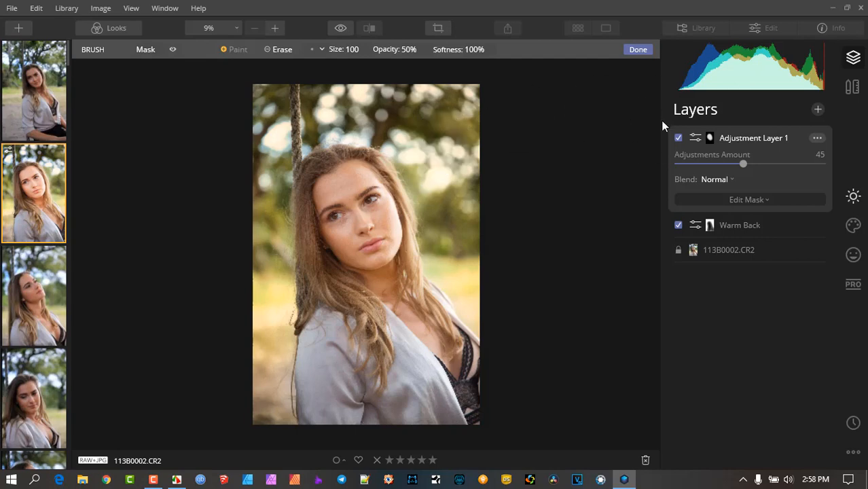
Delete Adjustment Layer 1 and the Warm Back layer, leaving only the base photo
left_click(818, 140)
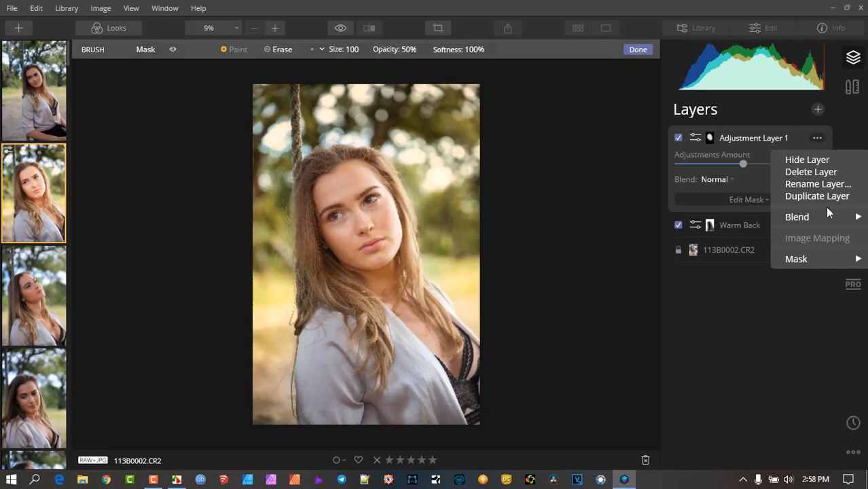
left_click(810, 172)
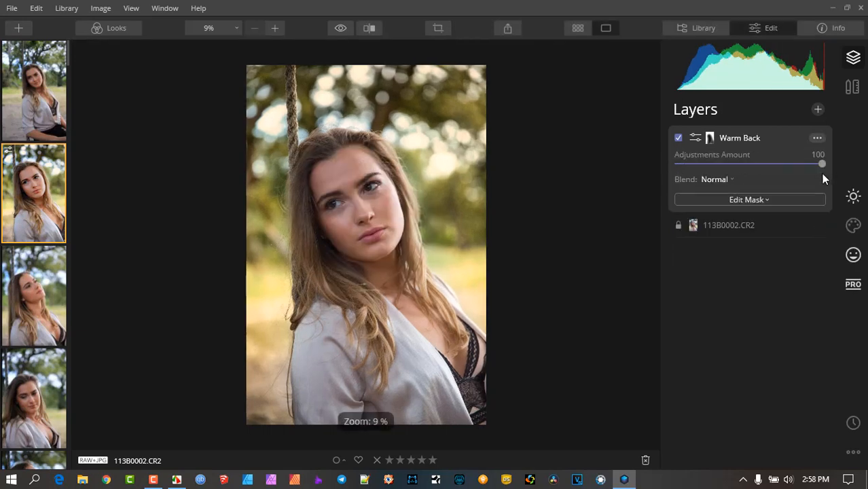
left_click(818, 139)
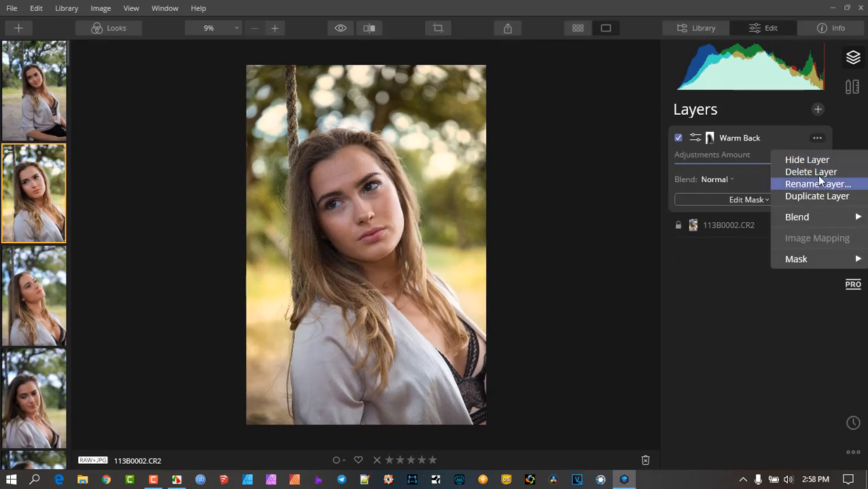
left_click(817, 172)
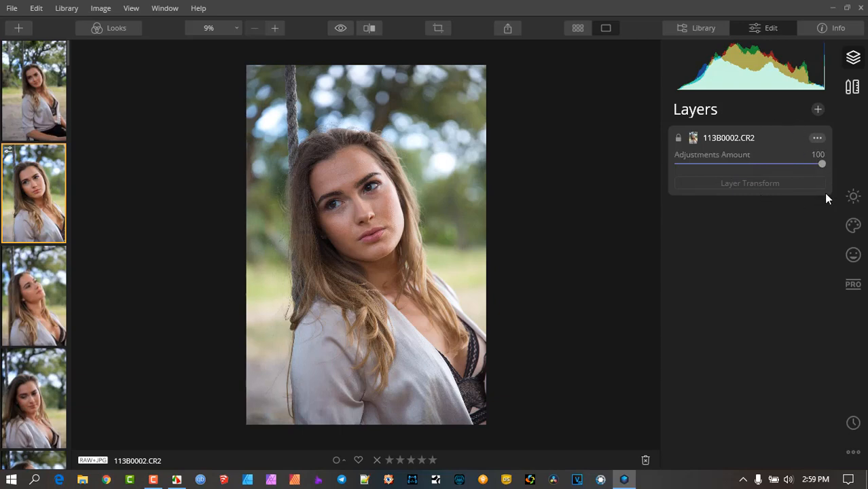
Browse the other photos of the shoot and open 113B0040.CR2, showing the woman in the field under a pale sky
left_click(854, 197)
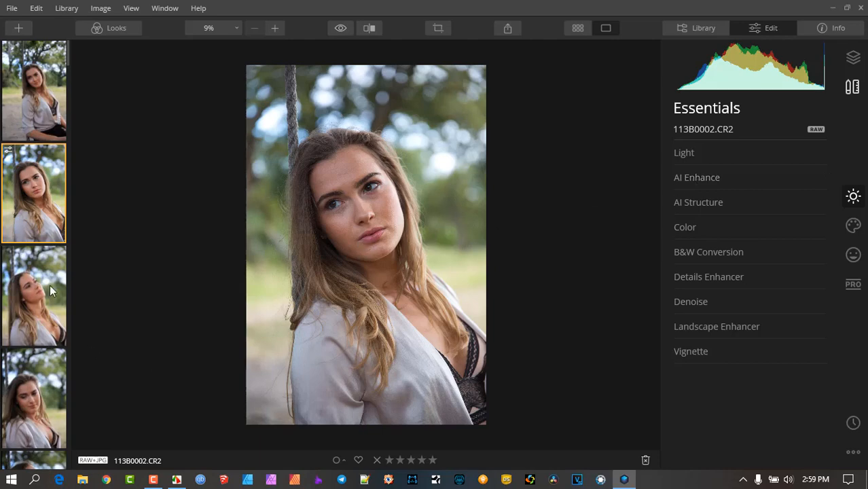
scroll(49, 284, "down", 5)
scroll(43, 364, "down", 5)
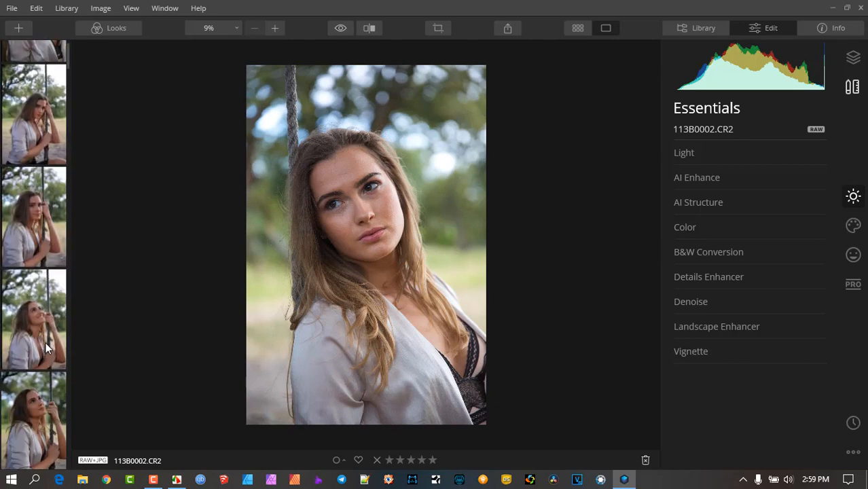
scroll(36, 350, "down", 6)
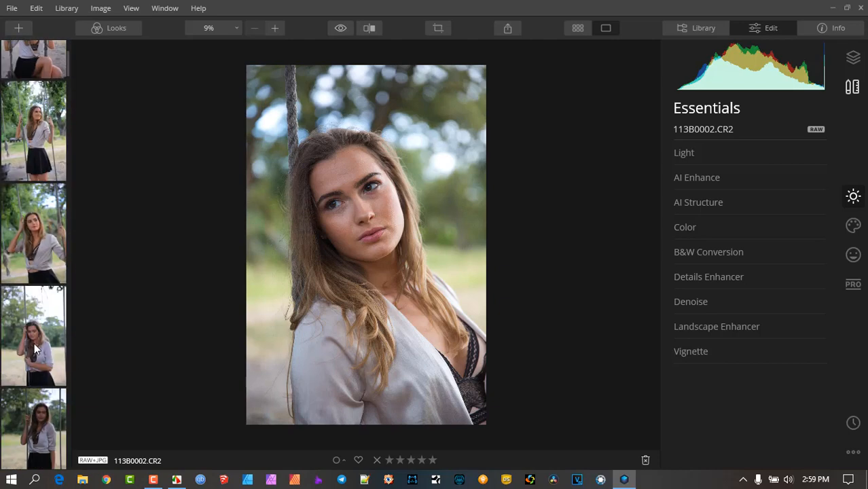
scroll(35, 360, "down", 6)
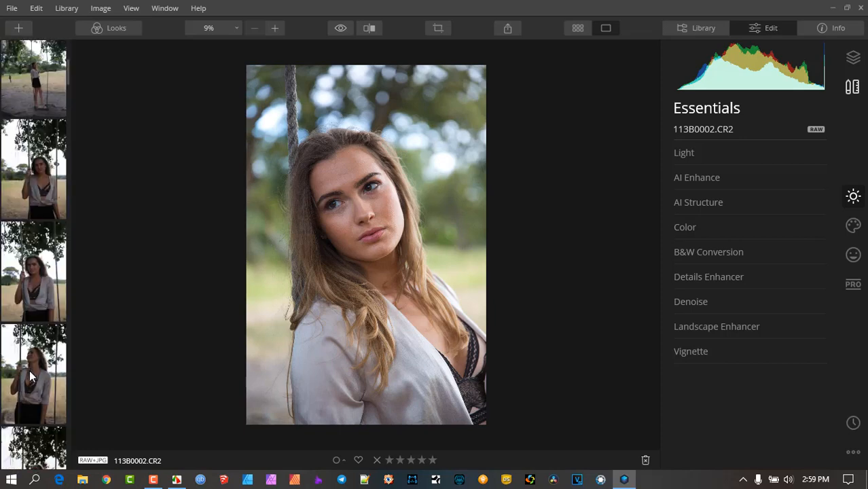
scroll(32, 378, "down", 3)
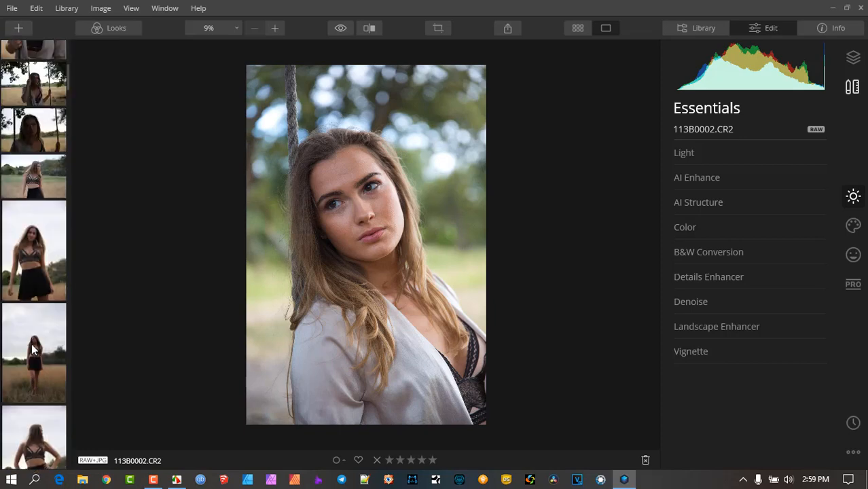
left_click(23, 239)
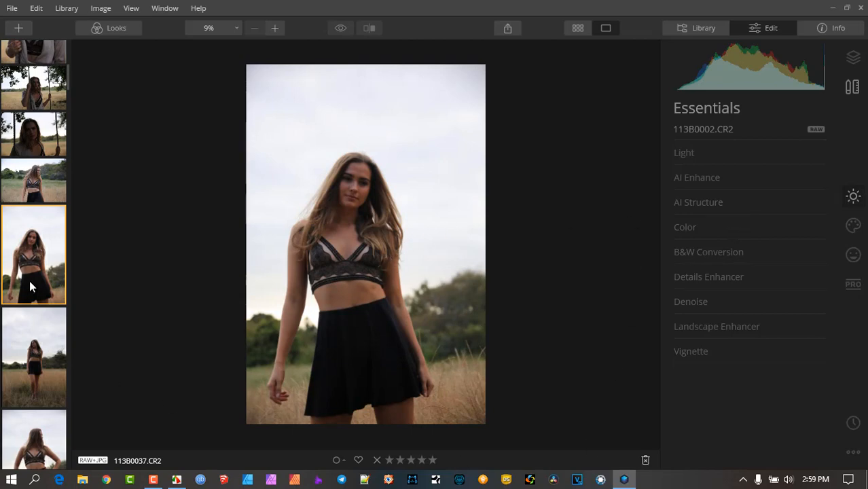
scroll(34, 297, "down", 1)
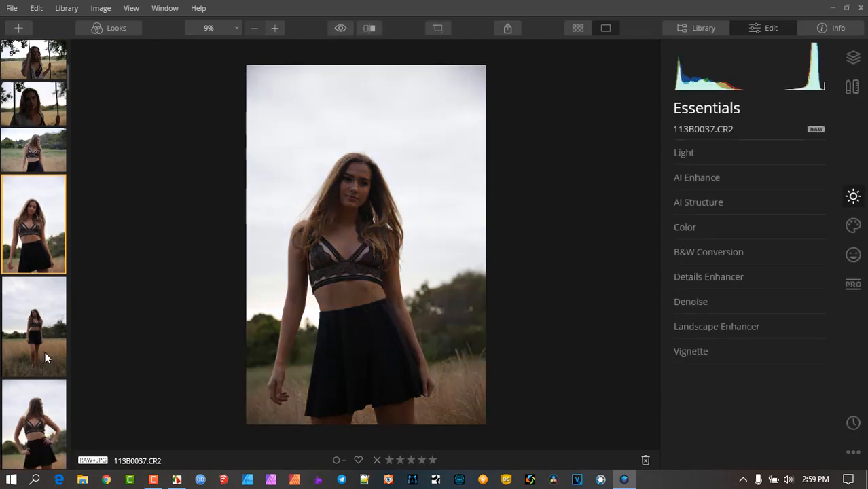
left_click(33, 311)
left_click(27, 423)
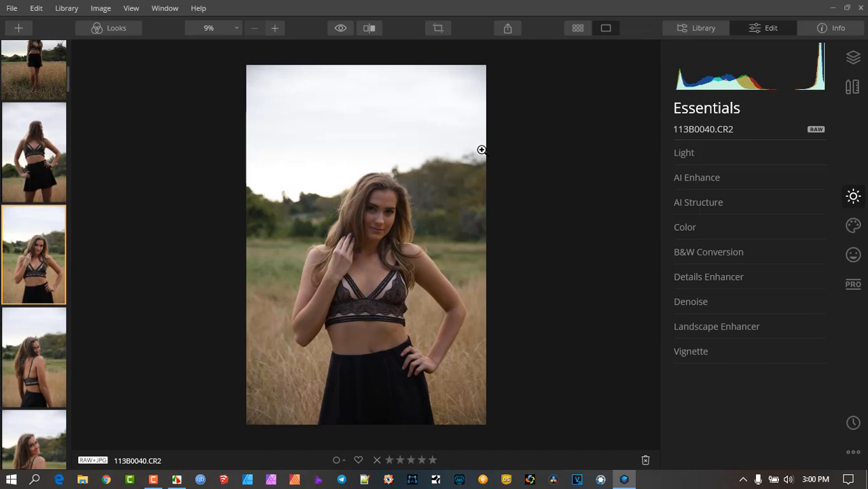
Replace the pale sky with Bright Blue Sky 3 using AI Sky Replacement and set the Horizon Position to 5
left_click(854, 226)
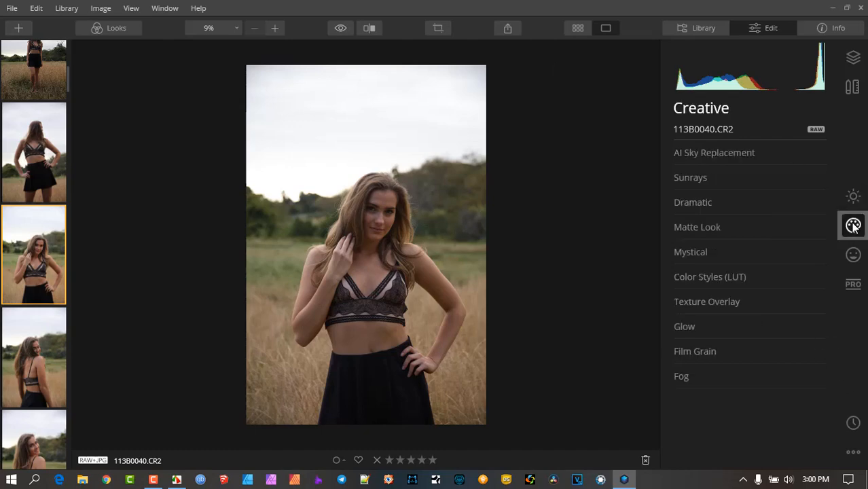
left_click(711, 152)
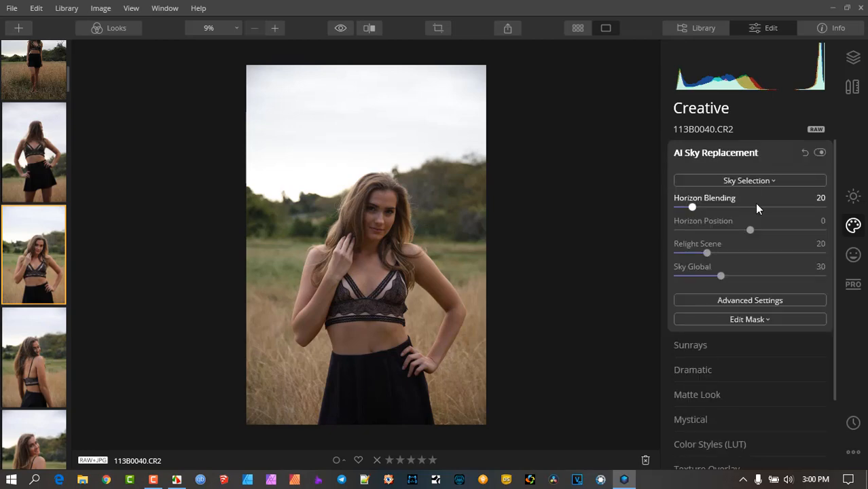
left_click(746, 181)
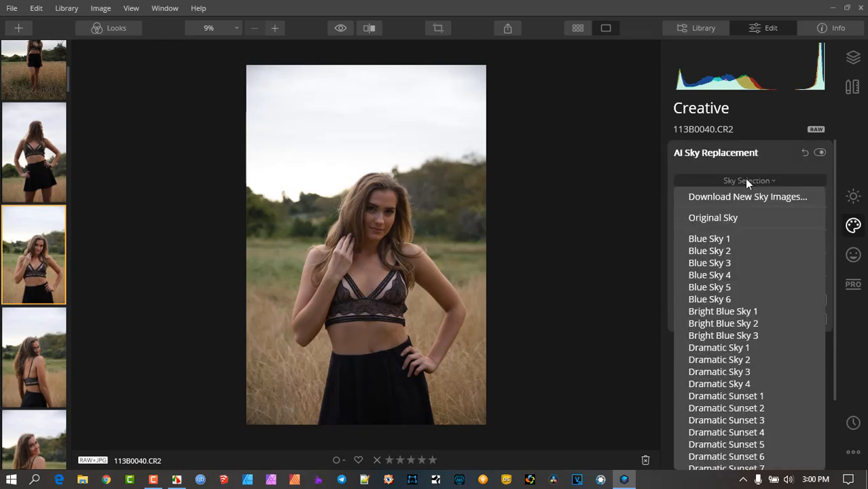
scroll(747, 357, "down", 5)
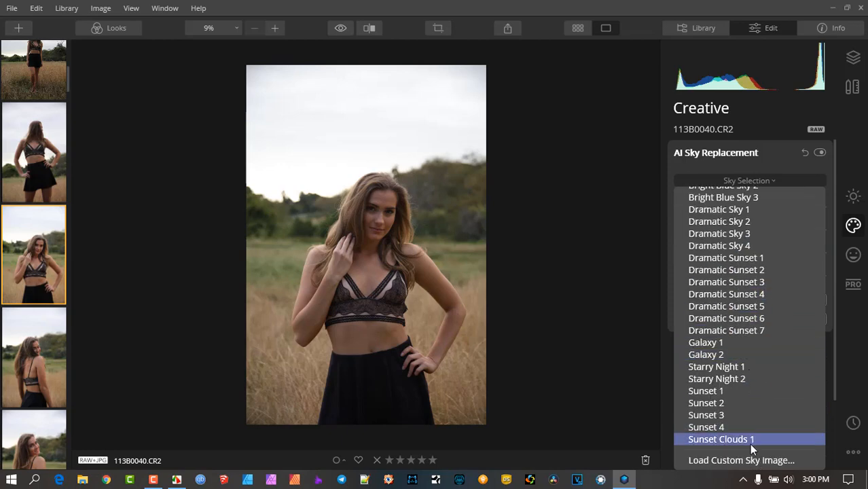
scroll(760, 380, "up", 4)
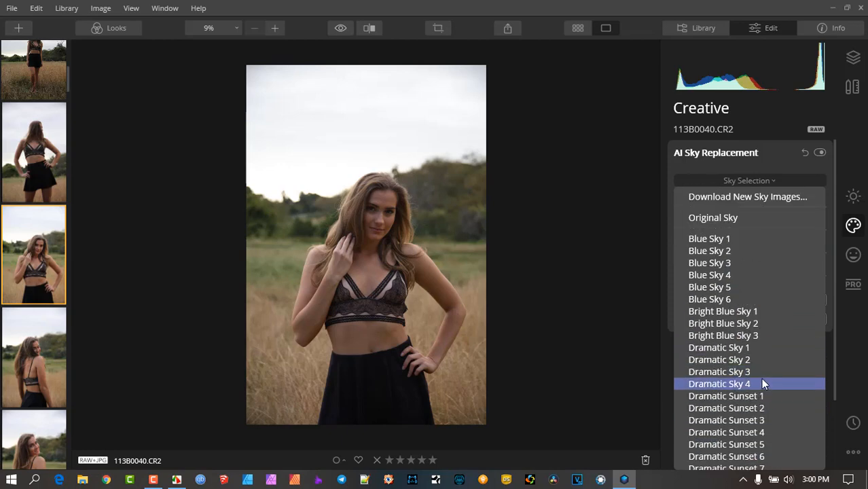
left_click(740, 335)
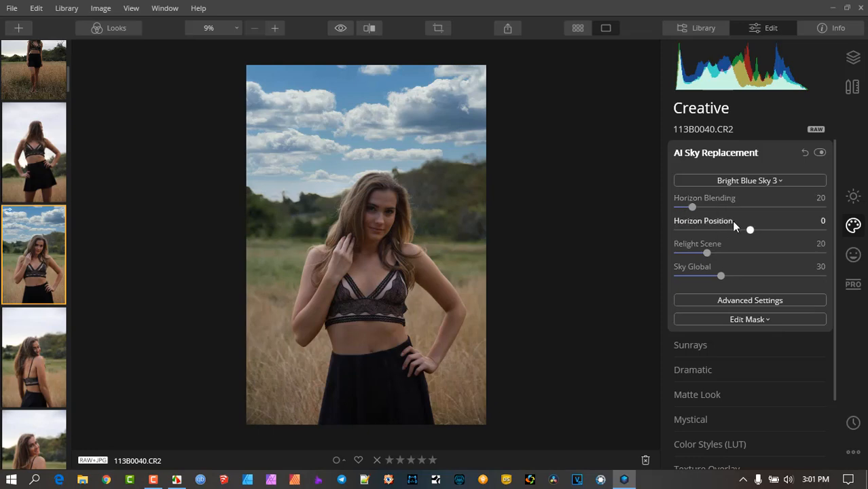
mouse_move(740, 232)
left_mouse_down()
mouse_move(730, 232)
mouse_move(762, 235)
mouse_move(754, 232)
left_mouse_up()
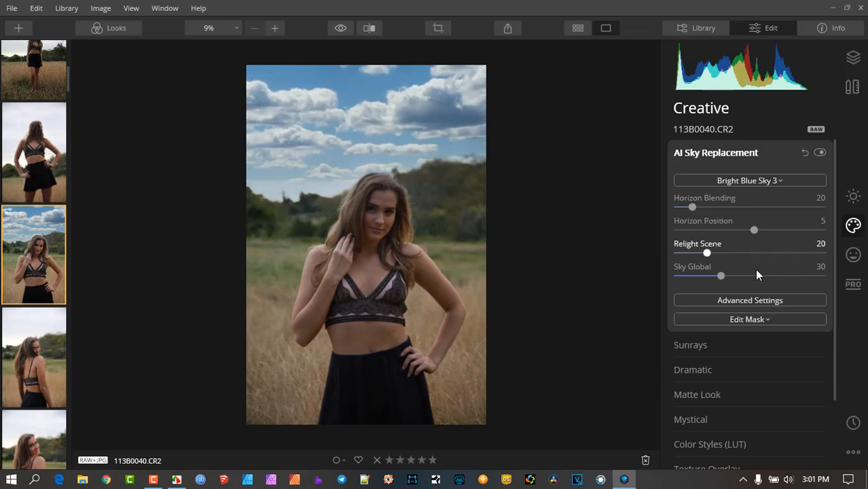
Set the replacement sky's Sky Defocus to 30 in the AI Sky Replacement advanced settings
scroll(769, 283, "down", 1)
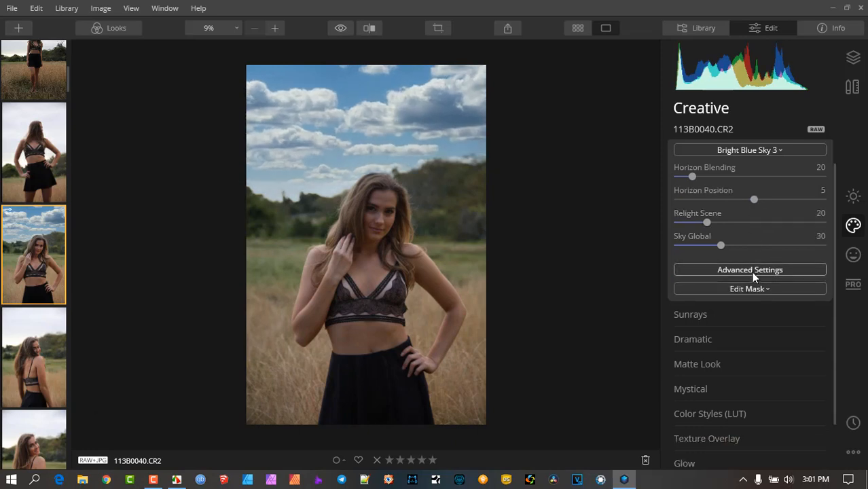
left_click(752, 270)
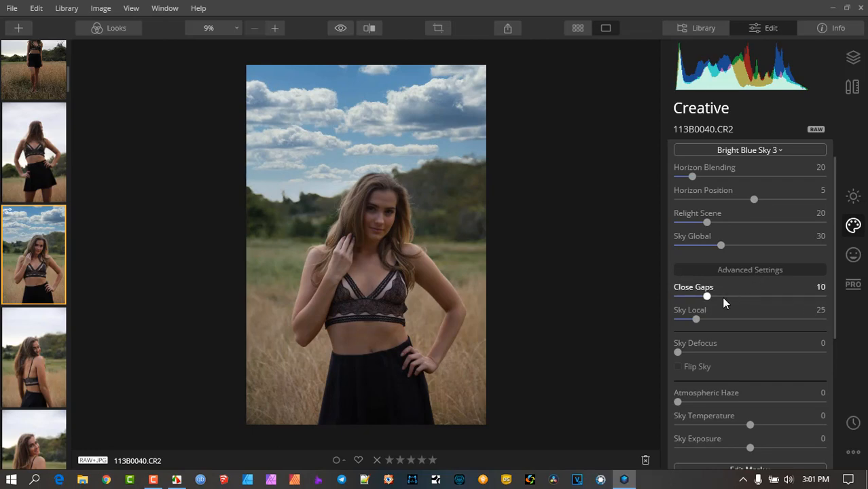
scroll(725, 303, "down", 1)
left_click_drag(686, 314, 723, 315)
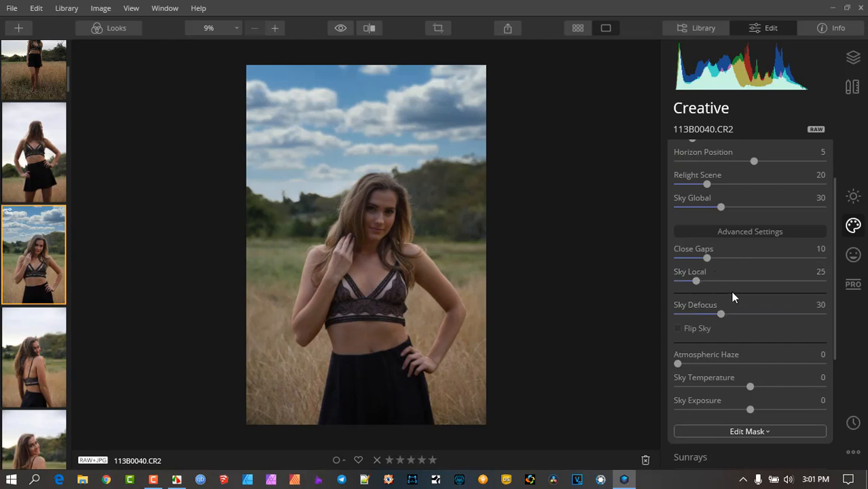
left_click(728, 231)
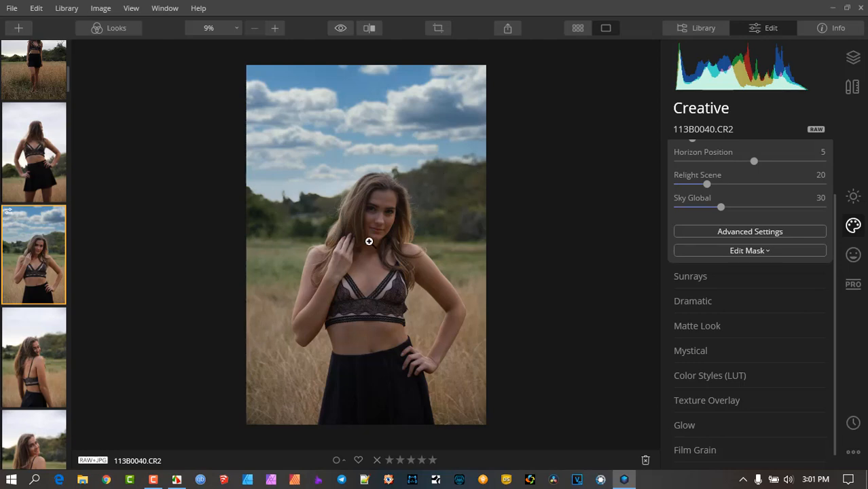
Erase the AI Sky Replacement mask over the woman and the field with a size 100 brush at 50% opacity, using the mask overlay
left_click(750, 251)
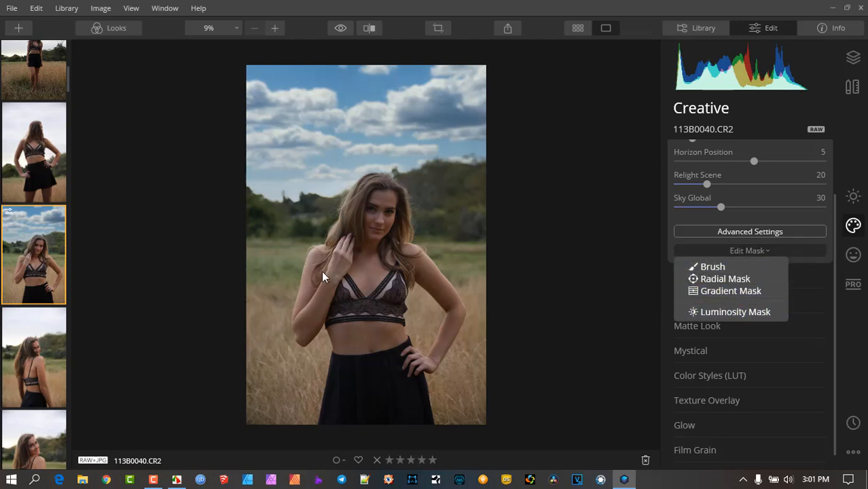
left_click(726, 266)
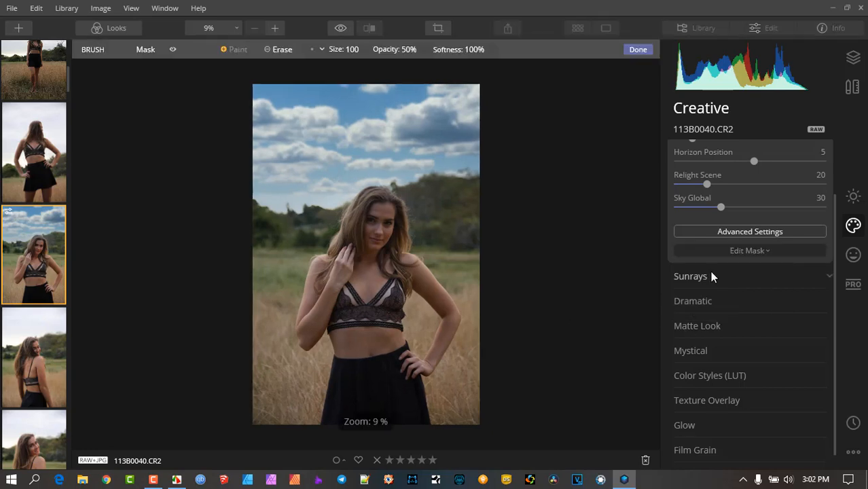
left_click(268, 51)
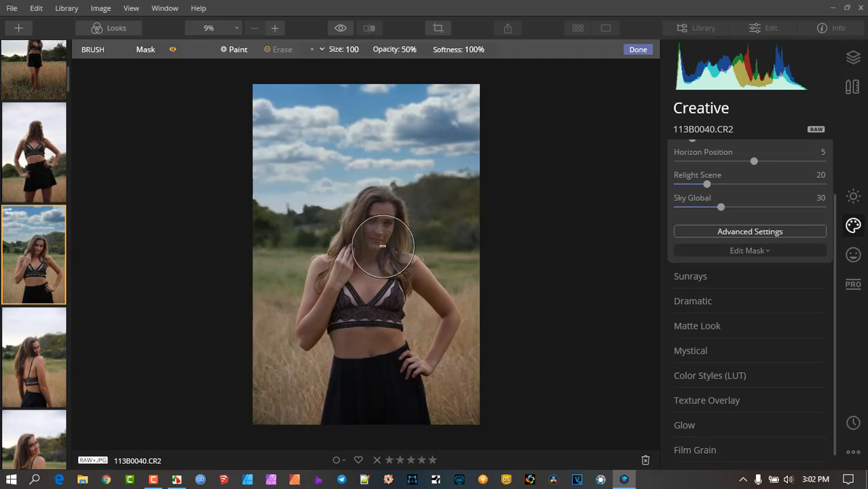
left_click_drag(388, 252, 370, 211)
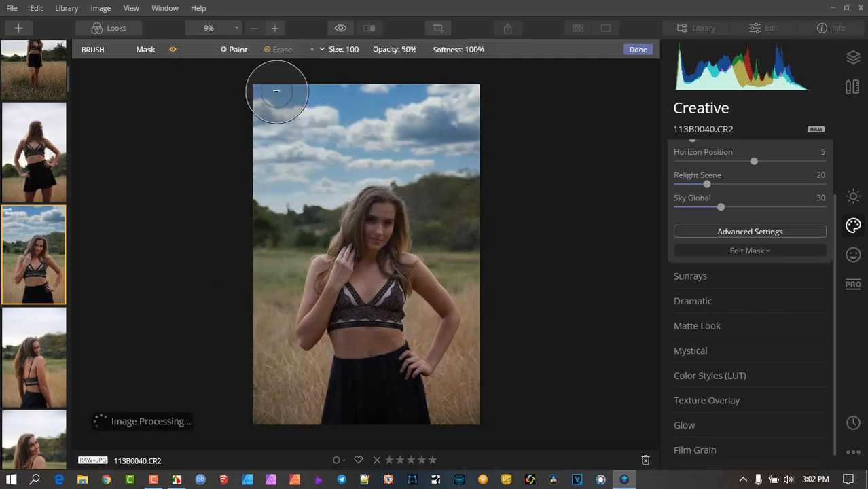
left_click(172, 50)
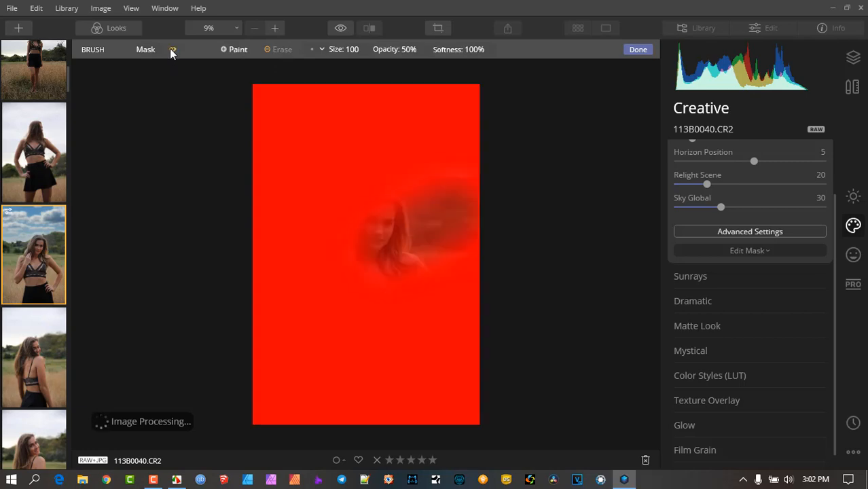
mouse_move(302, 281)
left_mouse_down()
mouse_move(383, 240)
mouse_move(294, 281)
mouse_move(338, 252)
mouse_move(339, 272)
mouse_move(319, 320)
mouse_move(421, 291)
mouse_move(446, 376)
mouse_move(482, 307)
mouse_move(488, 349)
mouse_move(222, 371)
mouse_move(326, 316)
mouse_move(266, 325)
mouse_move(337, 339)
mouse_move(346, 421)
mouse_move(511, 340)
mouse_move(458, 224)
mouse_move(472, 220)
mouse_move(363, 266)
mouse_move(420, 221)
mouse_move(349, 251)
mouse_move(267, 267)
mouse_move(277, 251)
mouse_move(468, 224)
mouse_move(457, 227)
mouse_move(408, 402)
mouse_move(512, 383)
mouse_move(518, 341)
mouse_move(457, 304)
mouse_move(431, 266)
mouse_move(341, 294)
mouse_move(404, 287)
mouse_move(360, 278)
mouse_move(420, 376)
mouse_move(366, 380)
mouse_move(446, 400)
mouse_move(467, 302)
mouse_move(418, 268)
left_mouse_up()
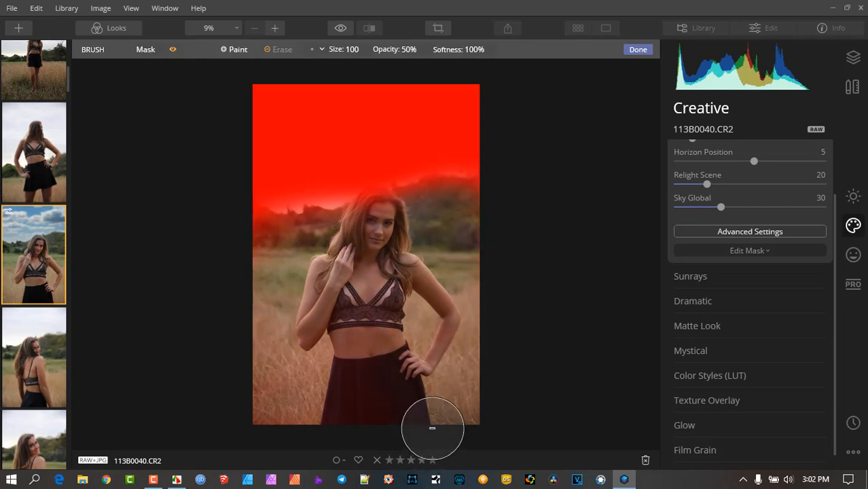
Paint the sky mask back in along the tree line beside the woman's head and hide the mask overlay
left_click(225, 48)
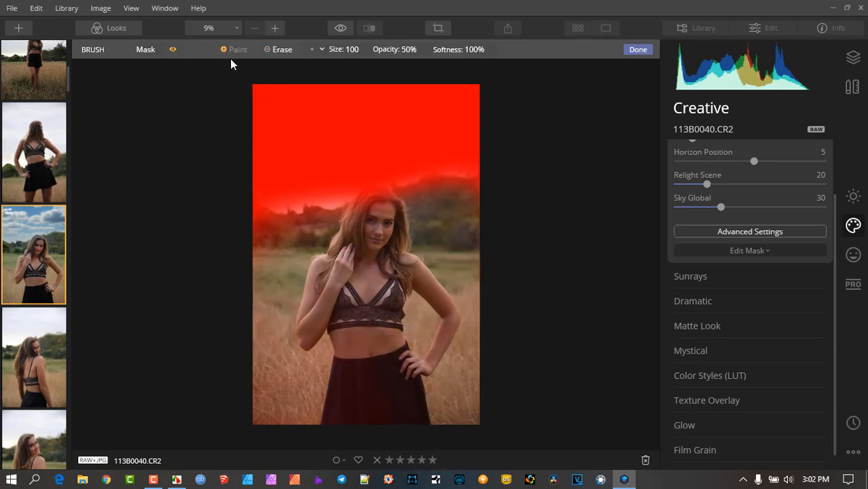
mouse_move(306, 188)
left_mouse_down()
mouse_move(386, 157)
mouse_move(366, 169)
mouse_move(472, 163)
mouse_move(345, 170)
left_mouse_up()
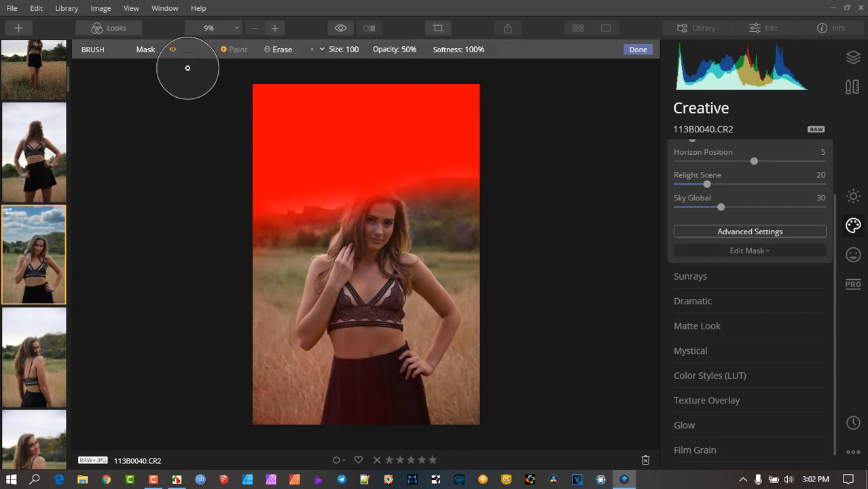
left_click(174, 50)
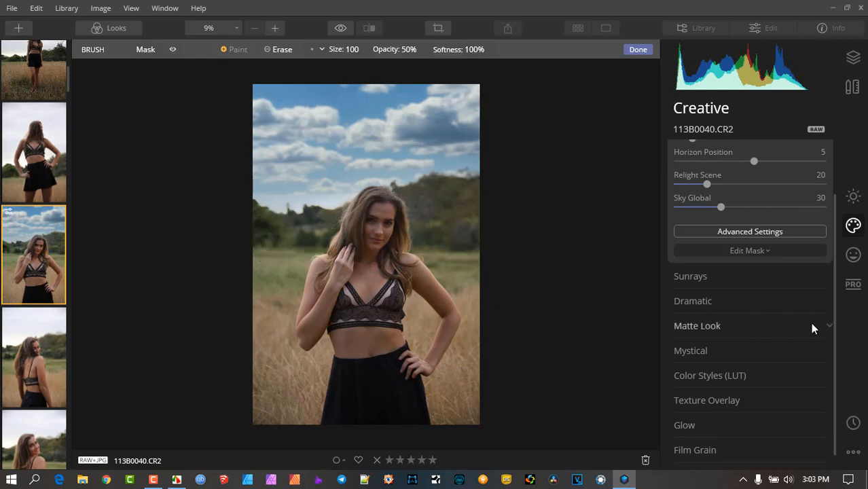
Try Dramatic Sky 3 with a check of the mask overlay, and try Dramatic Sunset 2 as the replacement sky
scroll(802, 238, "up", 1)
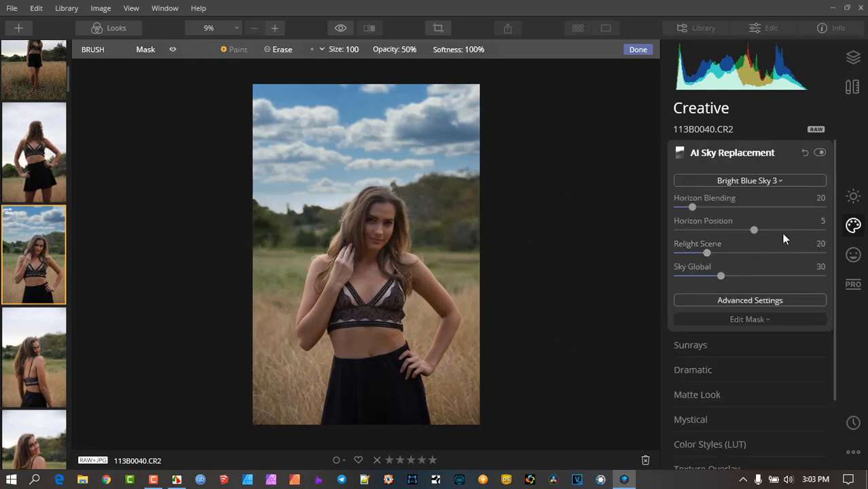
left_click(762, 180)
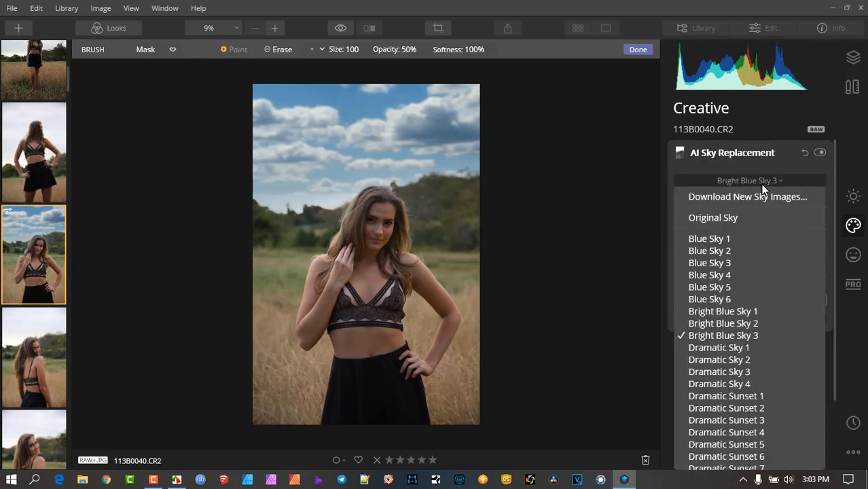
left_click(743, 371)
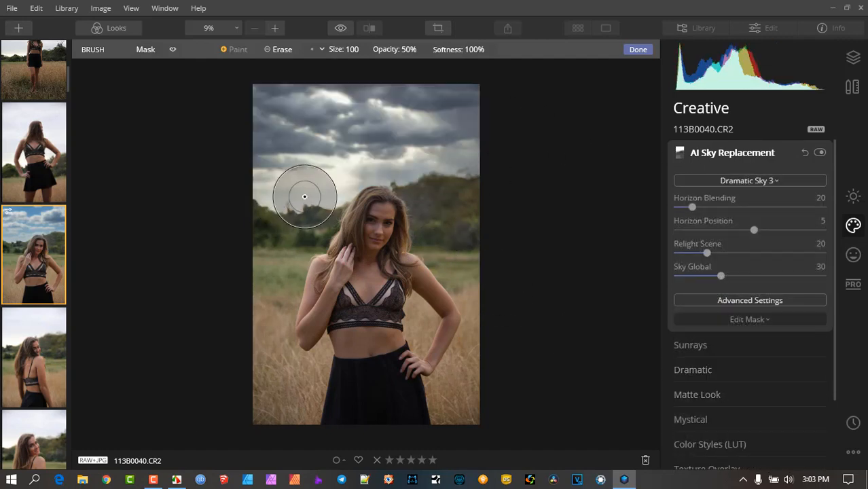
left_click(173, 53)
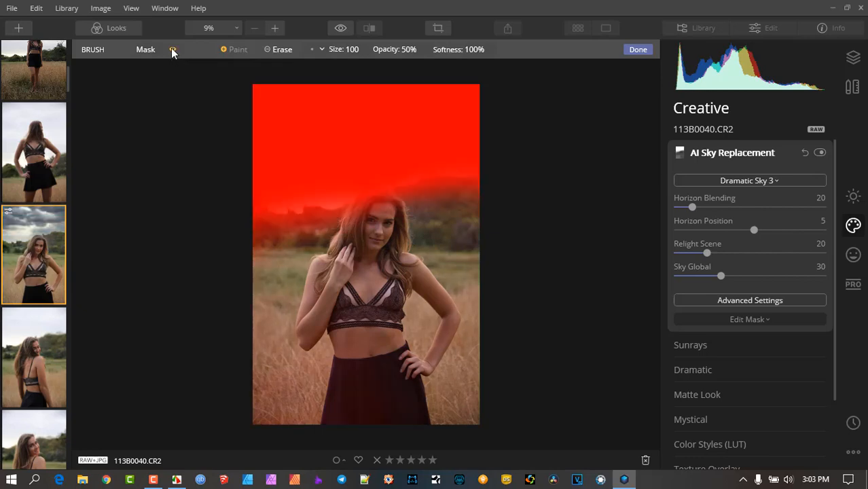
left_click(172, 53)
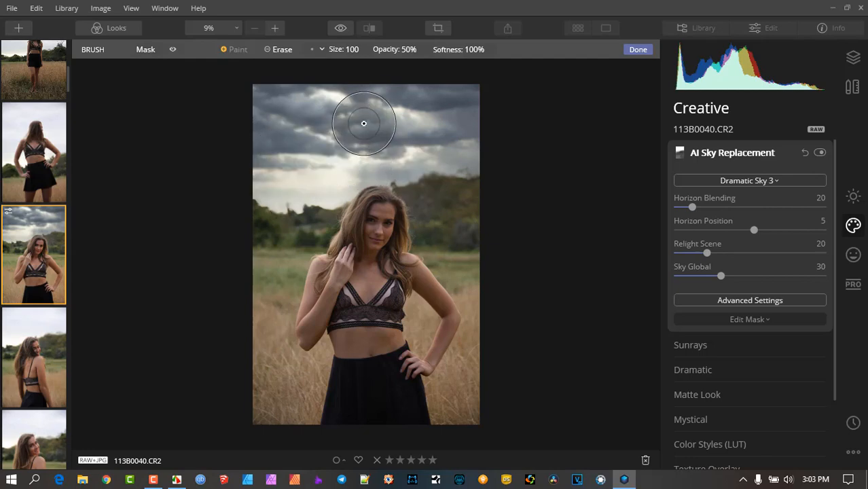
left_click(759, 181)
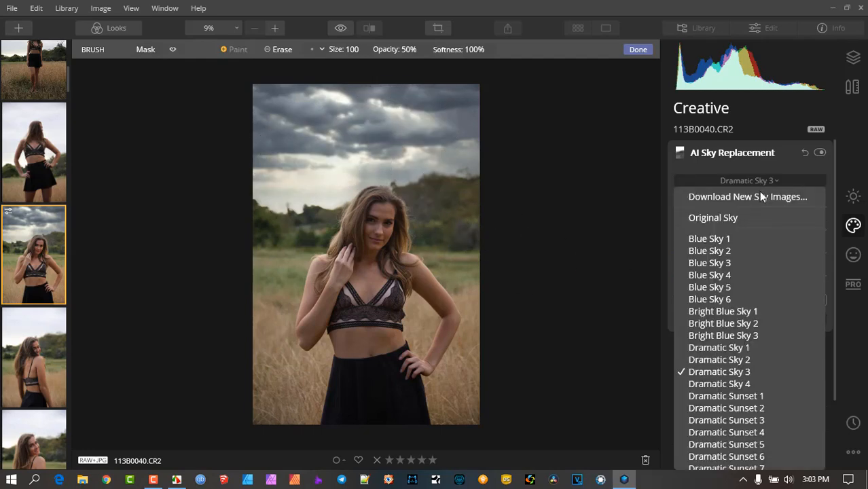
left_click(763, 410)
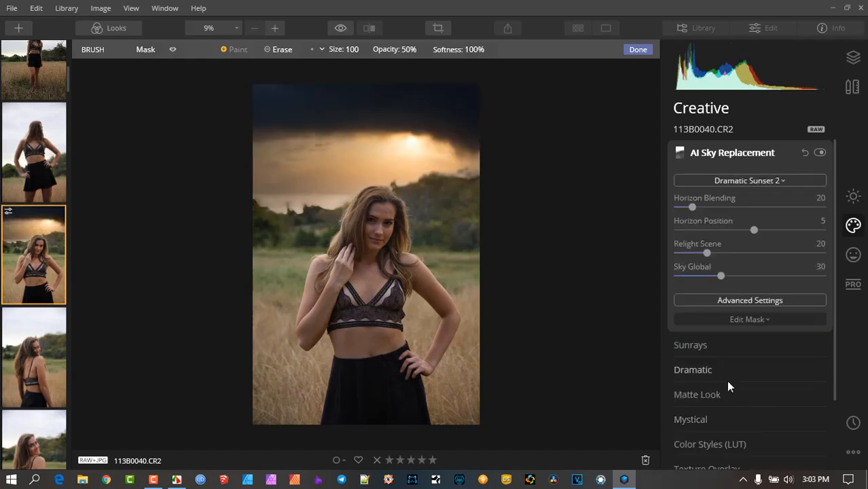
Change the replacement sky to Dramatic Sunset 4 and close the AI Sky Replacement tool
left_click(747, 179)
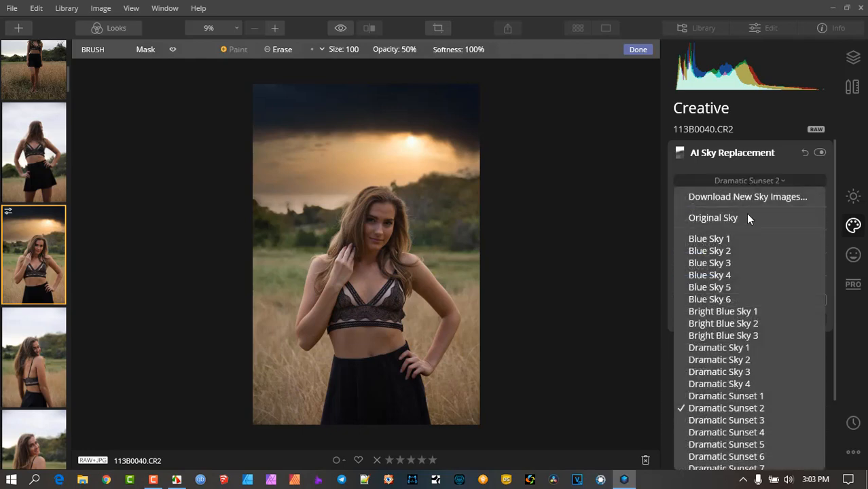
left_click(747, 432)
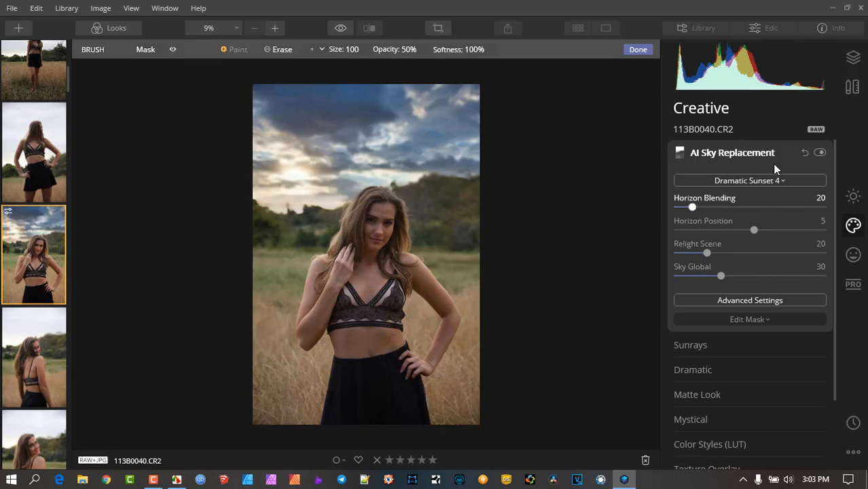
left_click(743, 153)
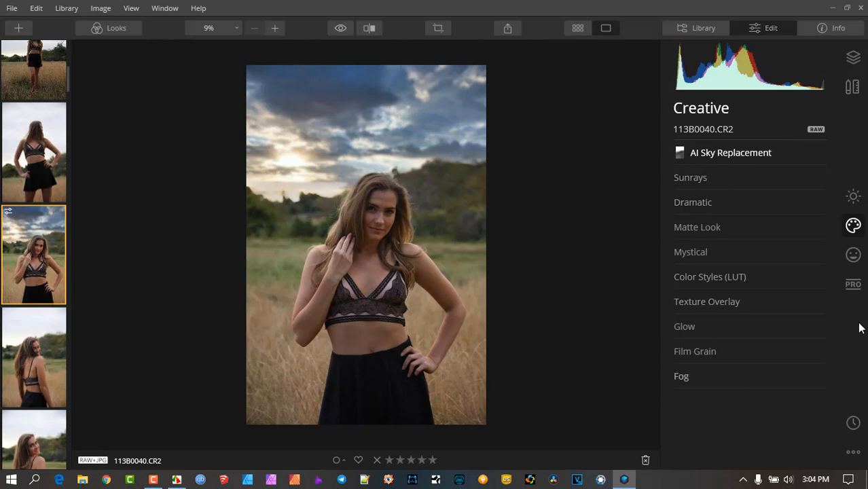
Place the Sunrays sun center on the bright clouds above the tree line and set the Amount to 1
left_click(694, 180)
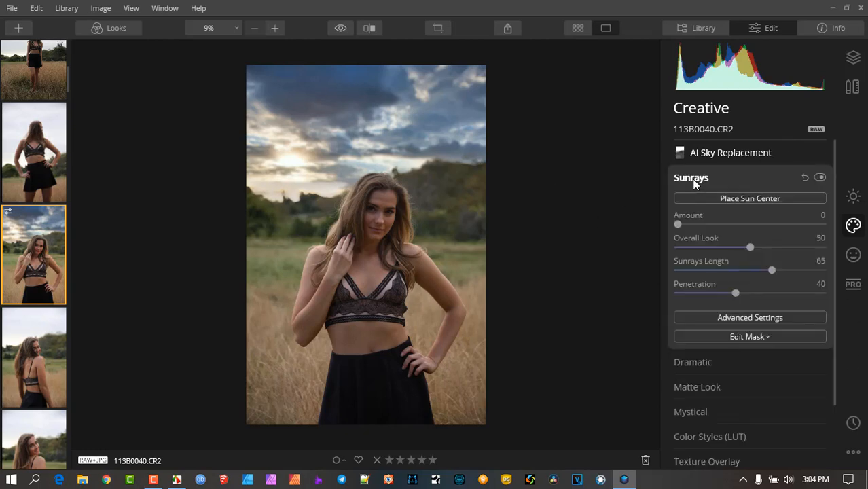
left_click(737, 200)
left_click_drag(317, 152, 290, 173)
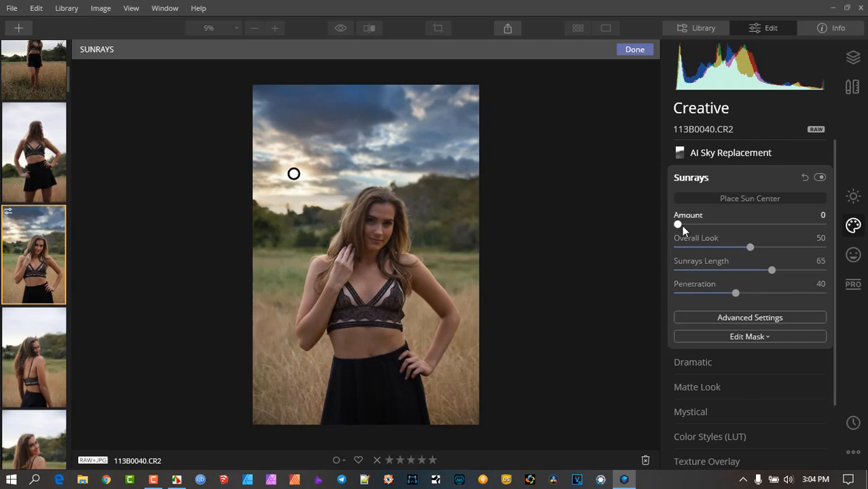
mouse_move(683, 224)
left_mouse_down()
mouse_move(728, 228)
mouse_move(671, 234)
mouse_move(676, 246)
mouse_move(706, 233)
mouse_move(678, 231)
mouse_move(698, 240)
mouse_move(693, 226)
mouse_move(679, 226)
left_mouse_up()
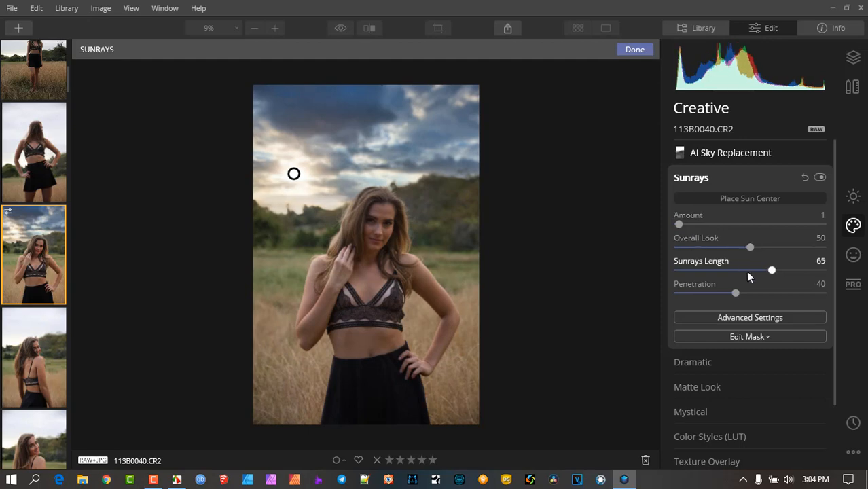
Set the Sunrays Penetration to 43, Amount to 4, Overall Look to 30 and Sunrays Length to 19
left_click_drag(735, 293, 864, 270)
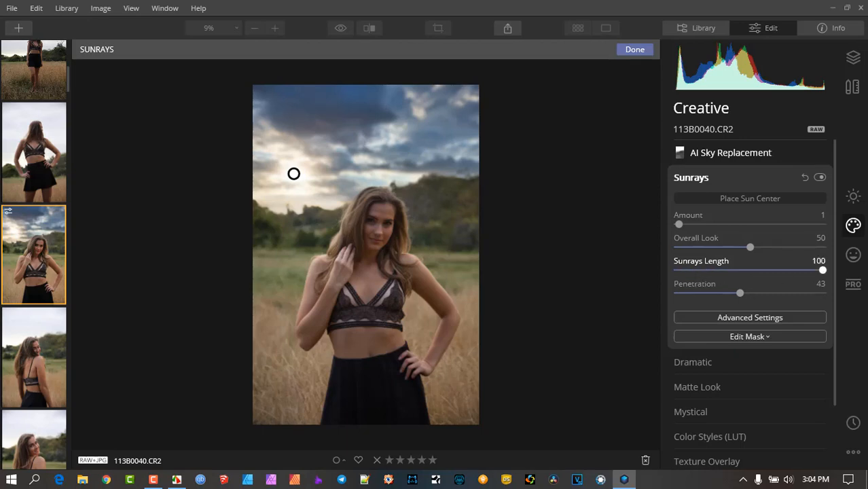
left_click_drag(751, 249, 772, 248)
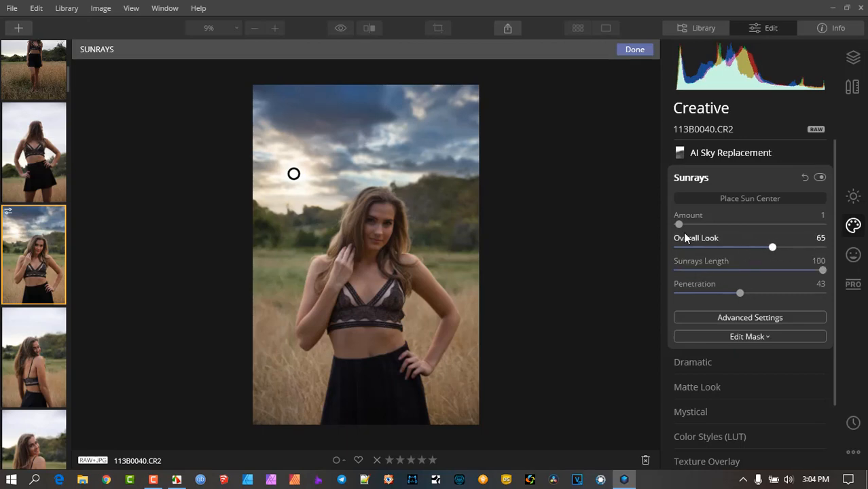
mouse_move(679, 224)
left_mouse_down()
mouse_move(732, 228)
mouse_move(682, 233)
left_mouse_up()
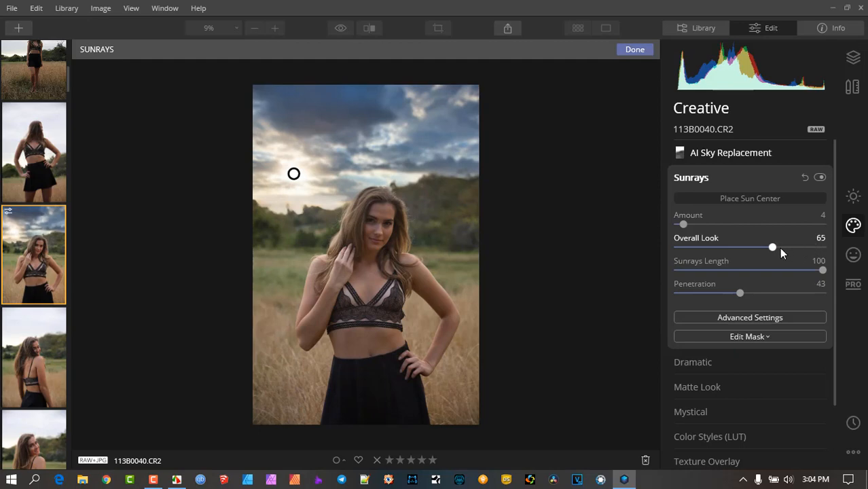
left_click_drag(775, 248, 719, 247)
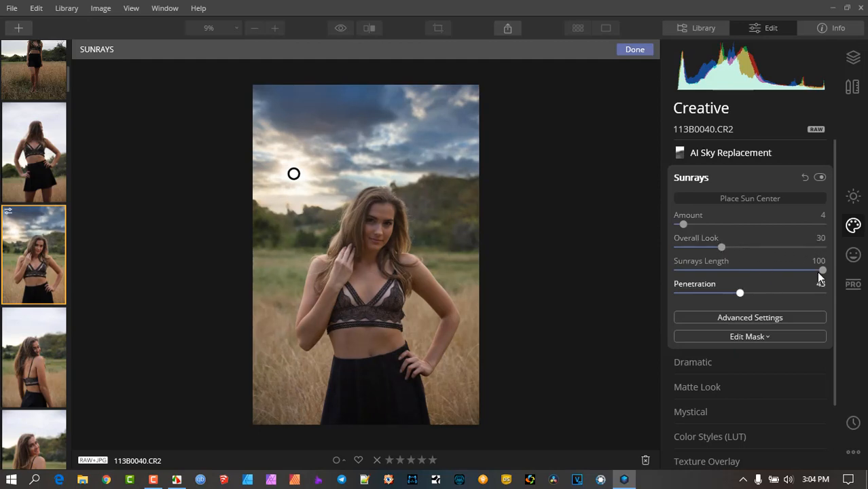
left_click_drag(817, 271, 705, 271)
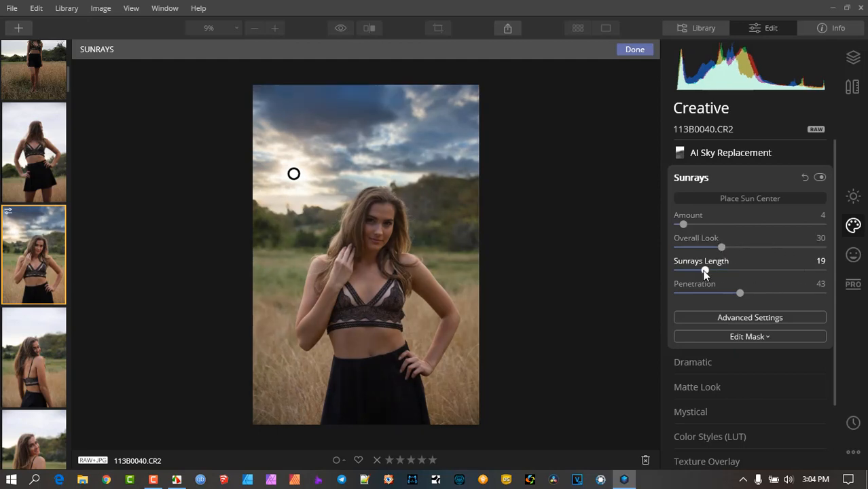
Set Sun Warmth to 47 and Sun Radius to 29 in the Sunrays advanced settings, and increase Randomize
left_click(750, 317)
scroll(752, 317, "down", 1)
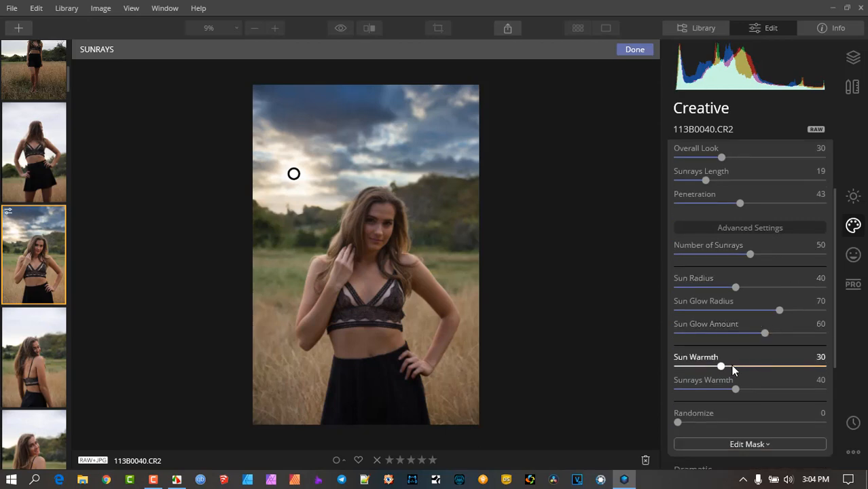
left_click_drag(722, 368, 746, 378)
left_click_drag(733, 285, 717, 298)
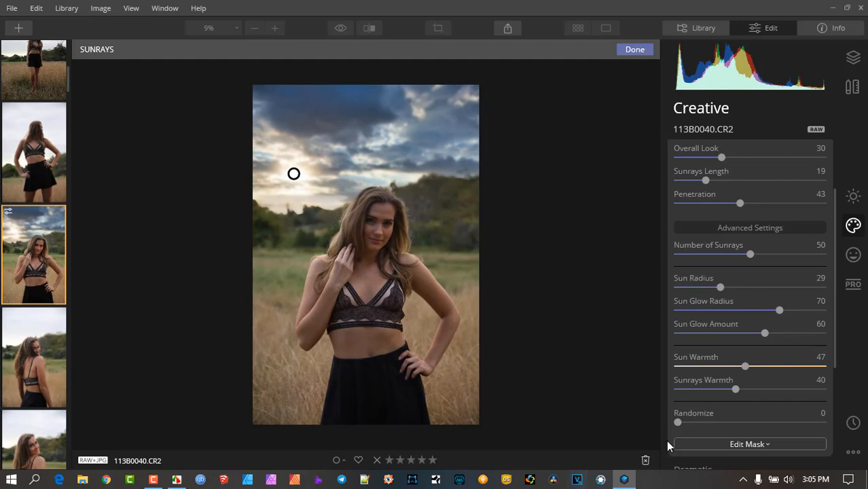
left_click_drag(688, 423, 715, 423)
Reset all Sunrays adjustments and close the Sunrays tool
scroll(745, 215, "up", 3)
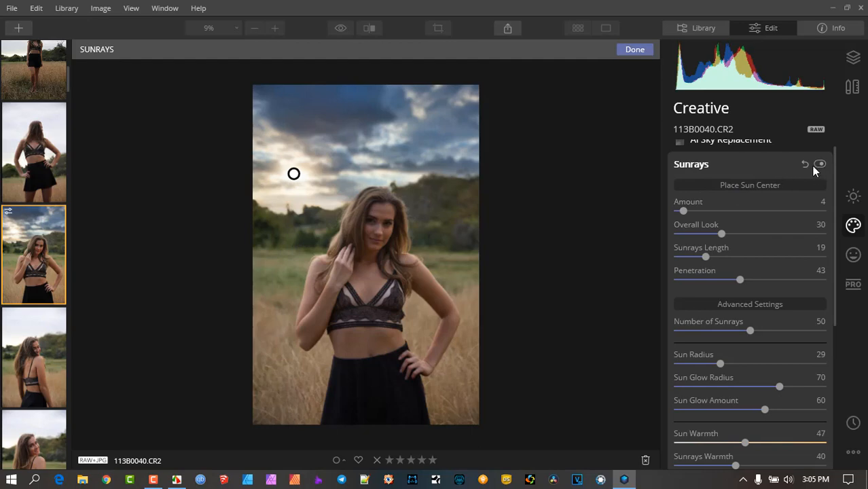
left_click(804, 165)
left_click(733, 165)
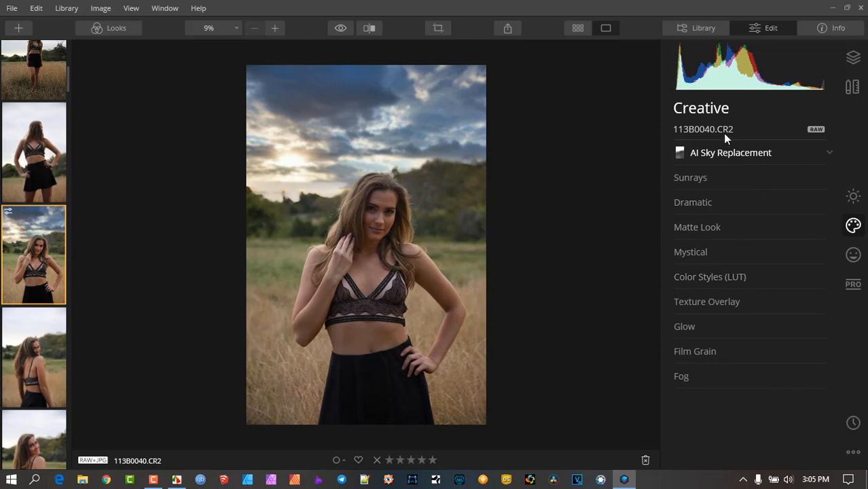
In the Essentials Light tool, choose the Daylight white balance, raise Exposure to 0.31 and set Temperature to 5882
left_click(853, 196)
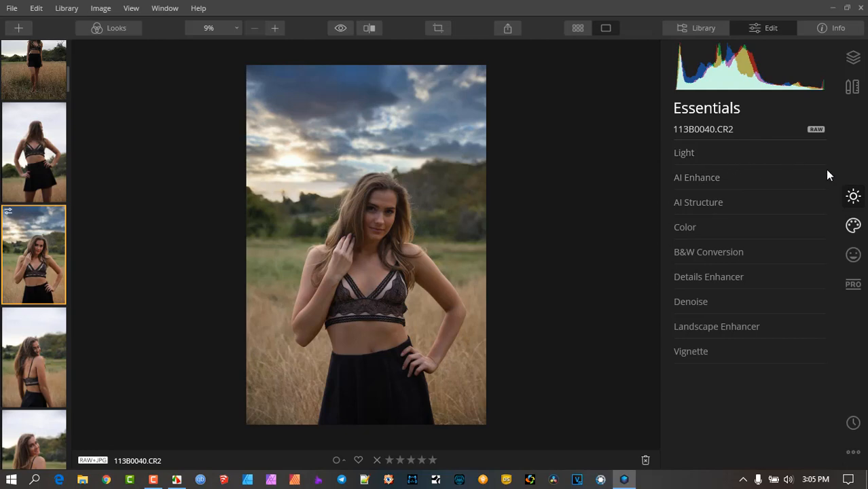
left_click(723, 152)
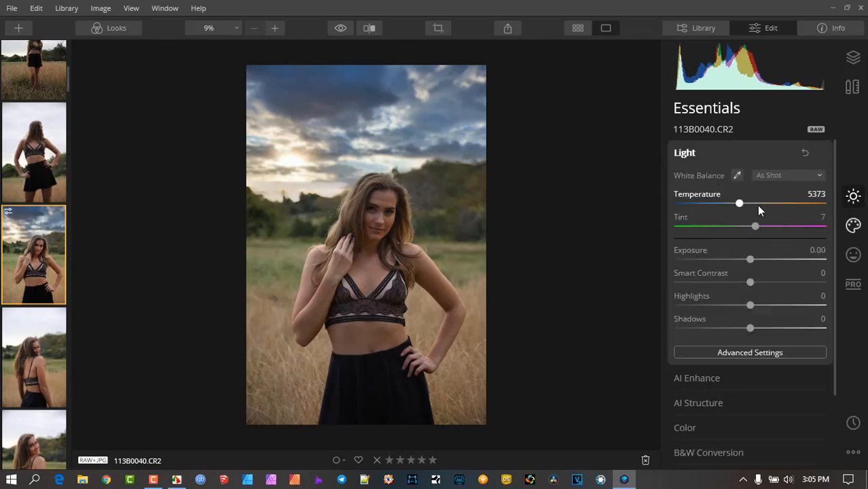
left_click(785, 175)
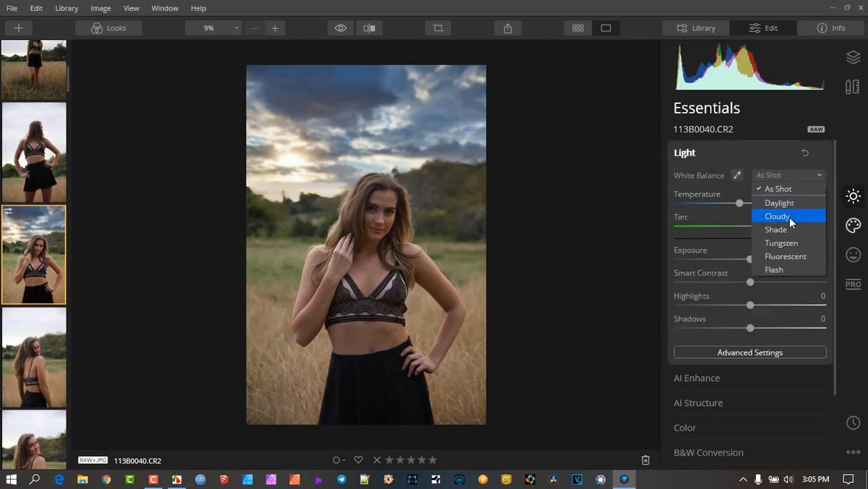
left_click(791, 206)
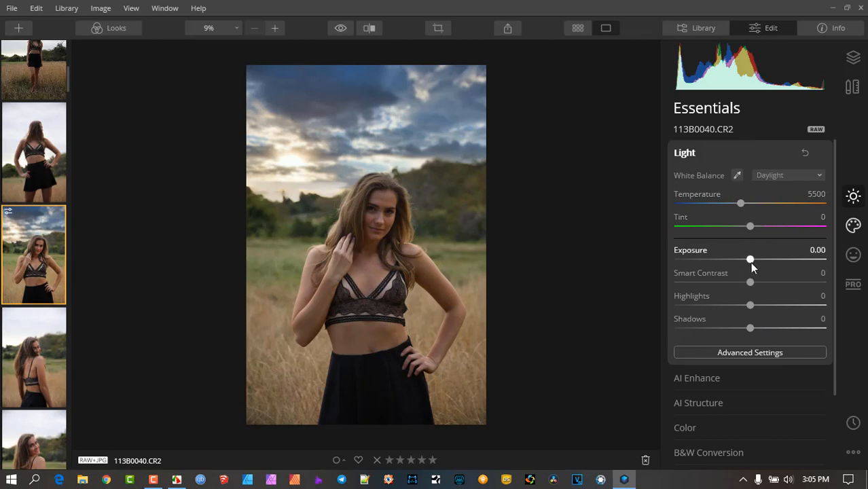
left_click_drag(751, 263, 755, 258)
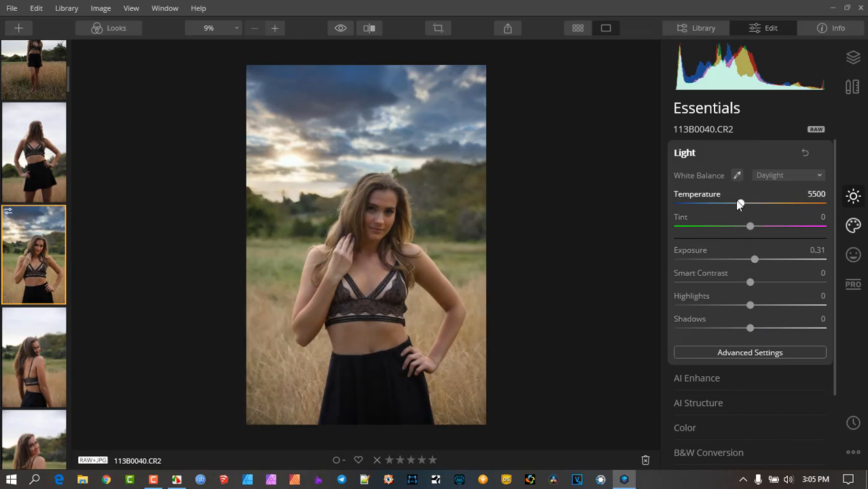
left_click_drag(739, 204, 744, 204)
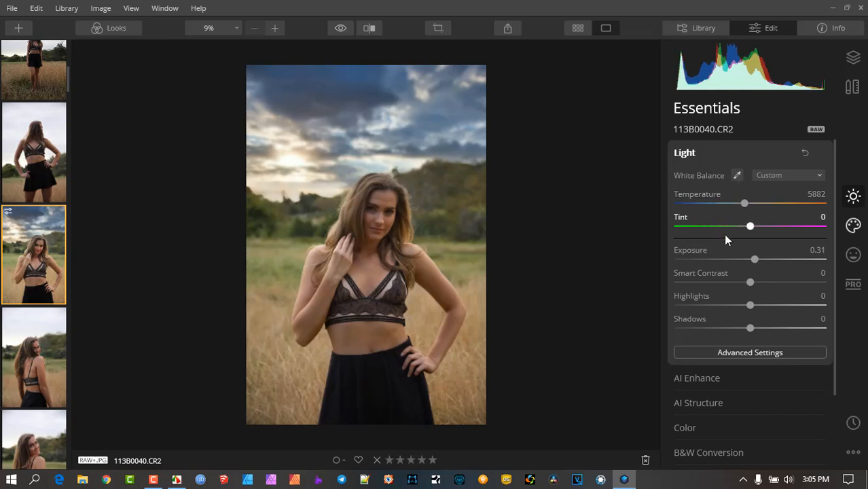
Examine the advanced settings of the Light tool, including Profile, Whites, Blacks and the tone curve, and collapse them
scroll(726, 240, "down", 2)
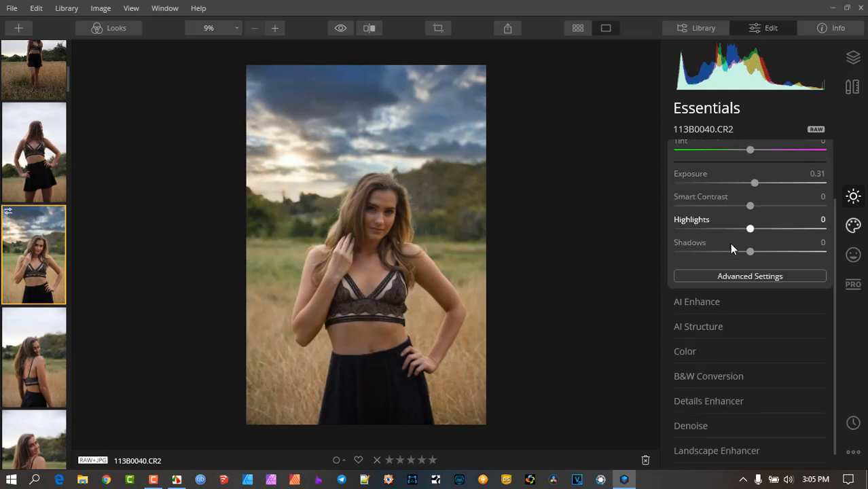
left_click(756, 276)
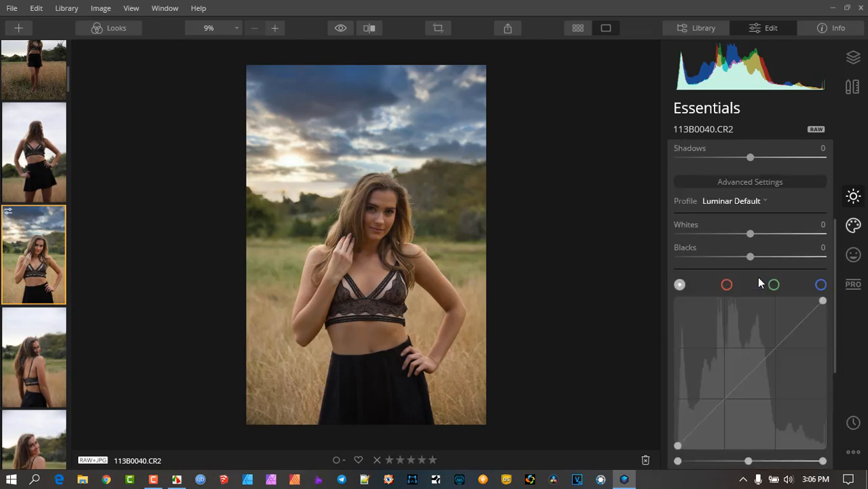
scroll(784, 244, "up", 4)
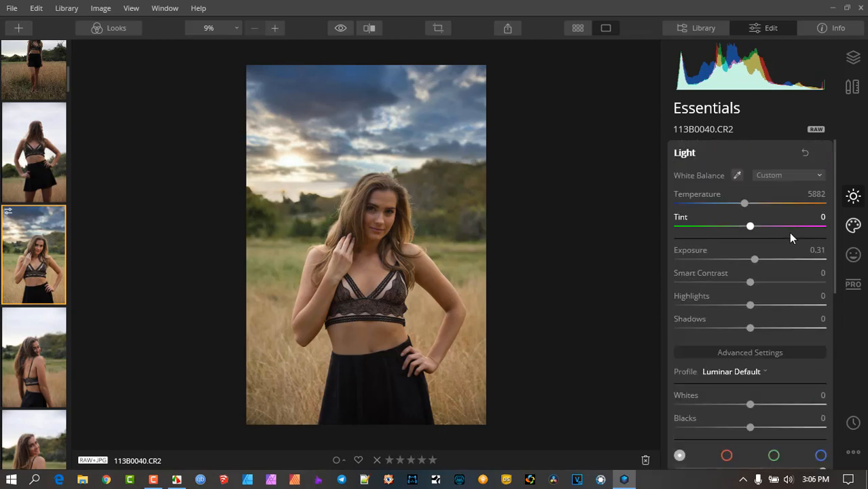
scroll(785, 237, "down", 2)
scroll(786, 239, "down", 5)
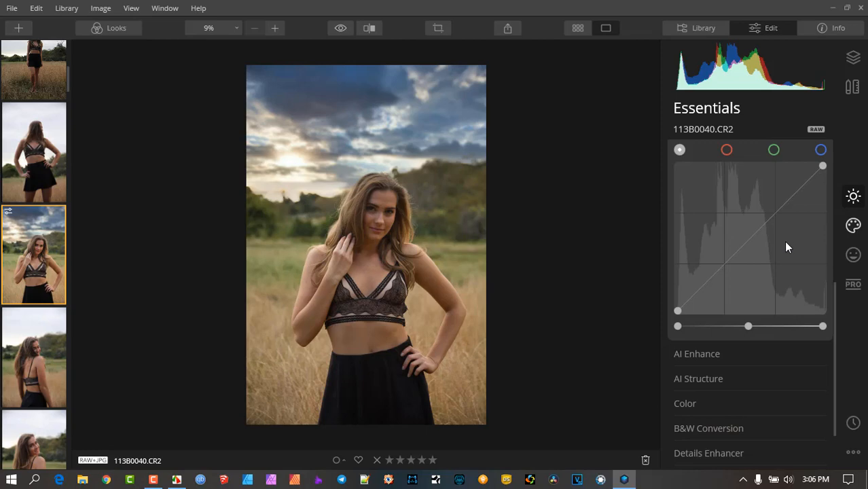
scroll(786, 237, "up", 5)
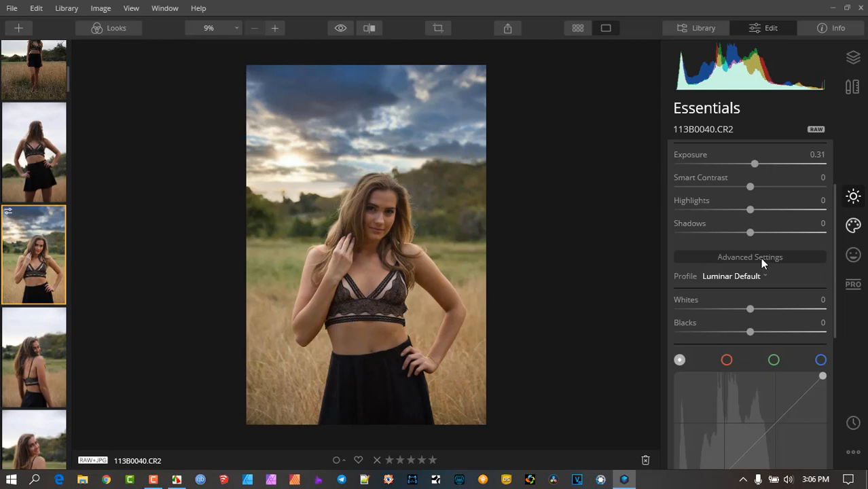
left_click(760, 257)
scroll(767, 257, "up", 2)
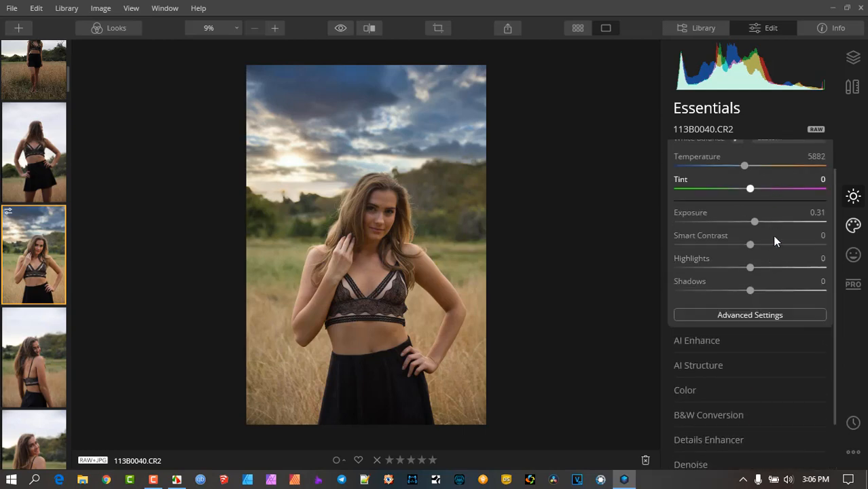
scroll(776, 241, "up", 1)
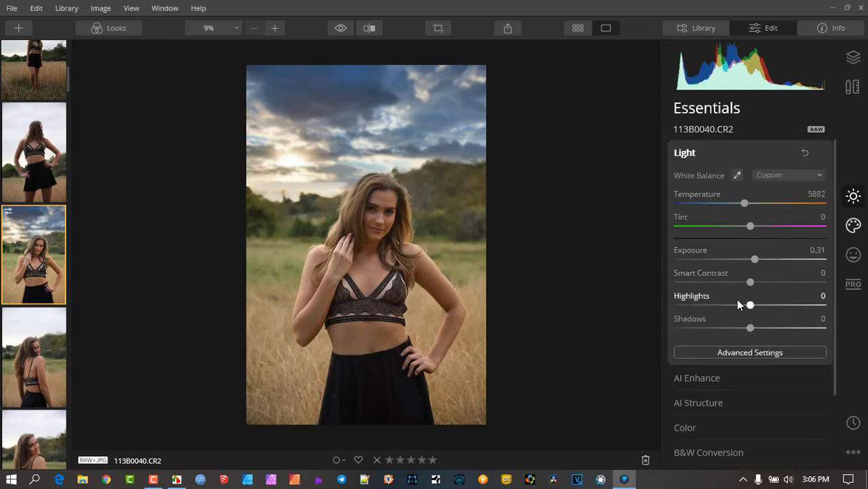
Set Highlights to -4 and Temperature to 6971 in the Light tool and close it
mouse_move(750, 305)
left_mouse_down()
mouse_move(792, 307)
mouse_move(748, 309)
left_mouse_up()
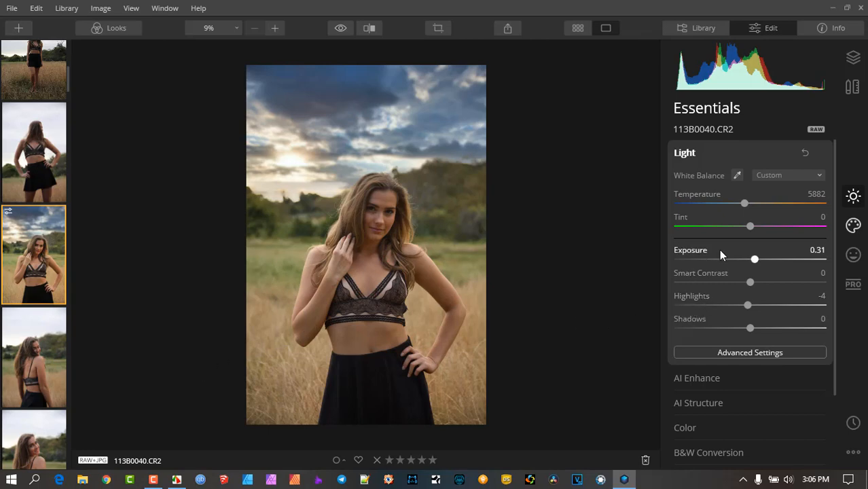
left_click_drag(829, 205, 762, 205)
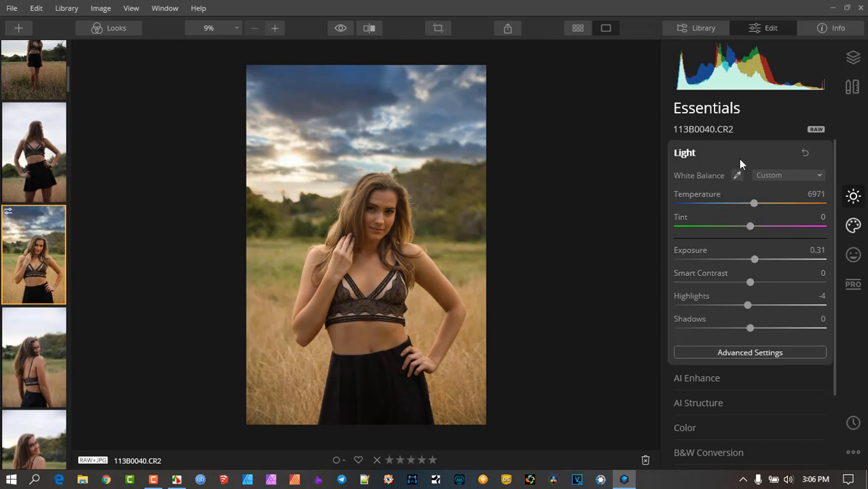
left_click(722, 155)
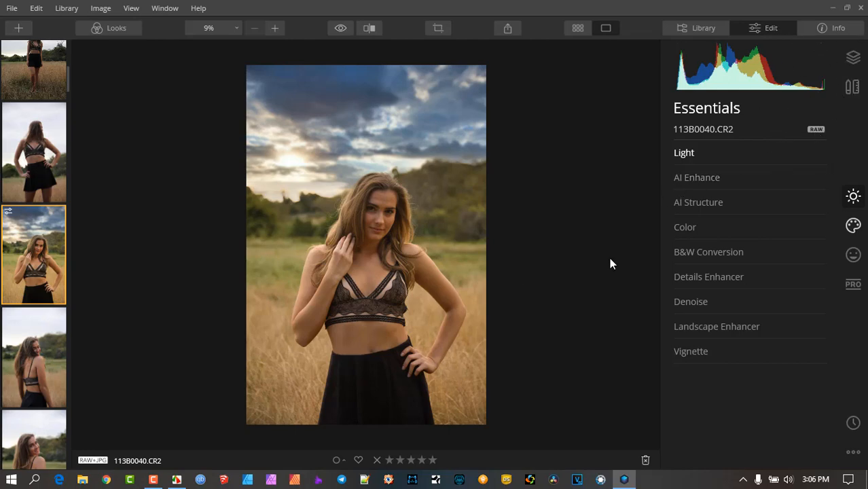
Set AI Accent to 64 in the AI Enhance tool, comparing the portrait before and after in close-up
left_click(714, 180)
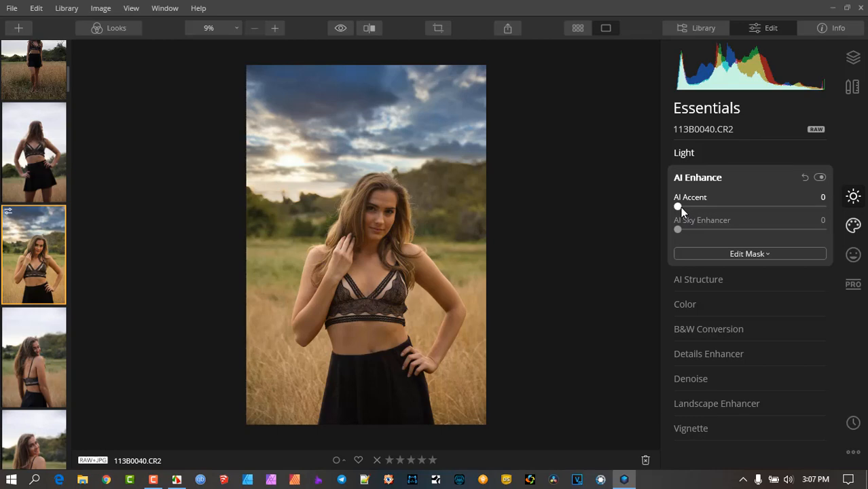
left_click_drag(677, 208, 769, 210)
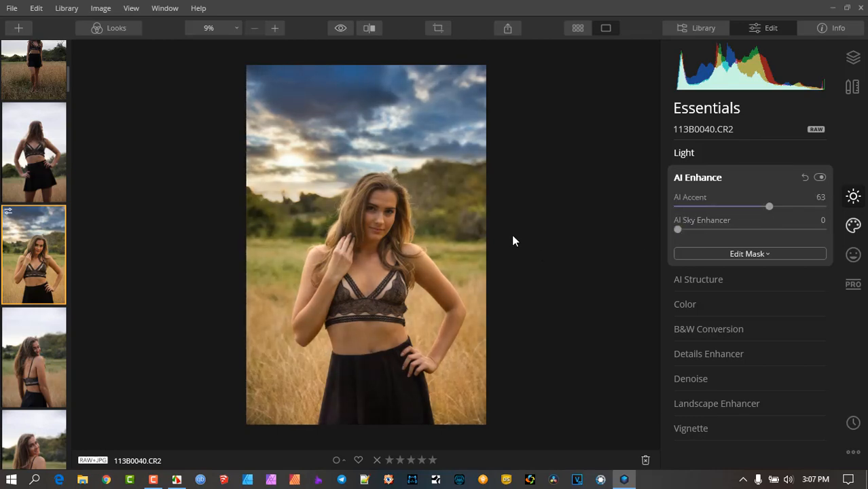
left_click(370, 29)
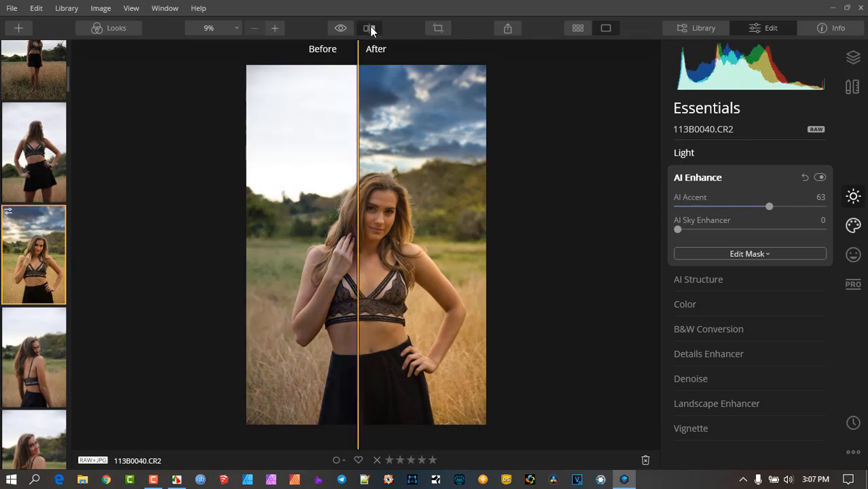
scroll(369, 196, "up", 2)
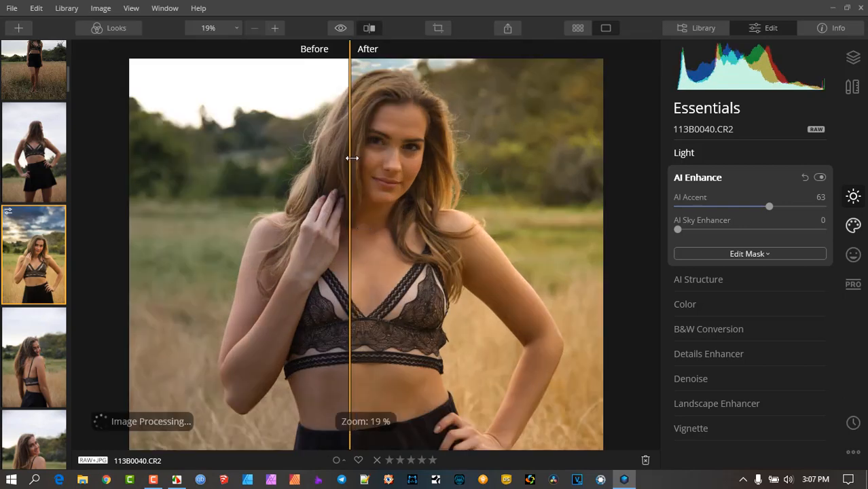
left_click_drag(351, 157, 230, 181)
mouse_move(774, 208)
left_mouse_down()
mouse_move(654, 208)
mouse_move(781, 212)
mouse_move(772, 212)
left_mouse_up()
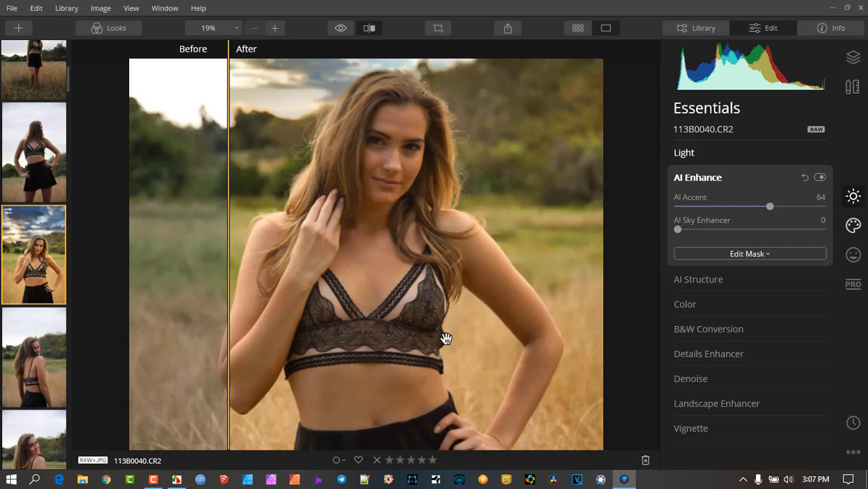
scroll(561, 240, "down", 2)
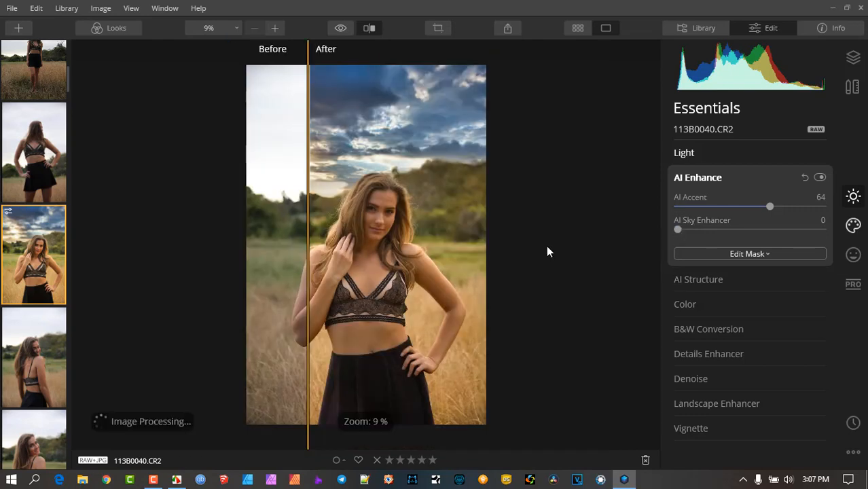
Try the AI Sky Enhancer, and reset and close the AI Enhance tool
mouse_move(678, 229)
left_mouse_down()
mouse_move(773, 231)
mouse_move(691, 232)
left_mouse_up()
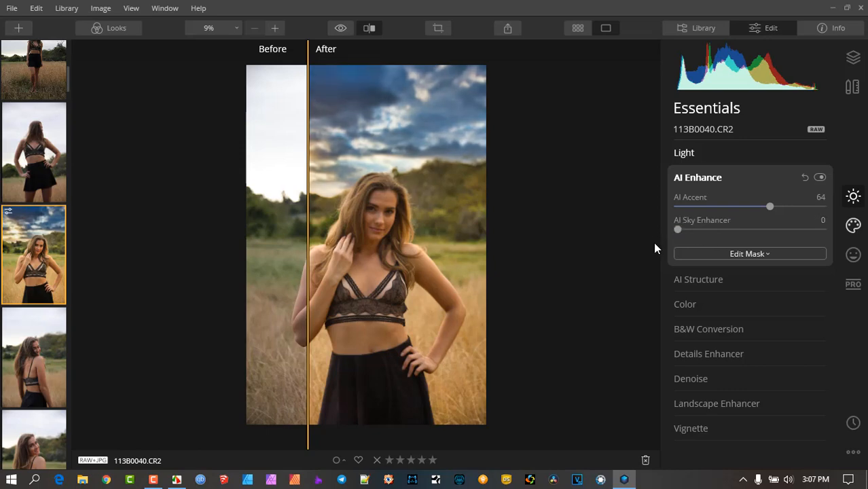
left_click(803, 176)
left_click(718, 179)
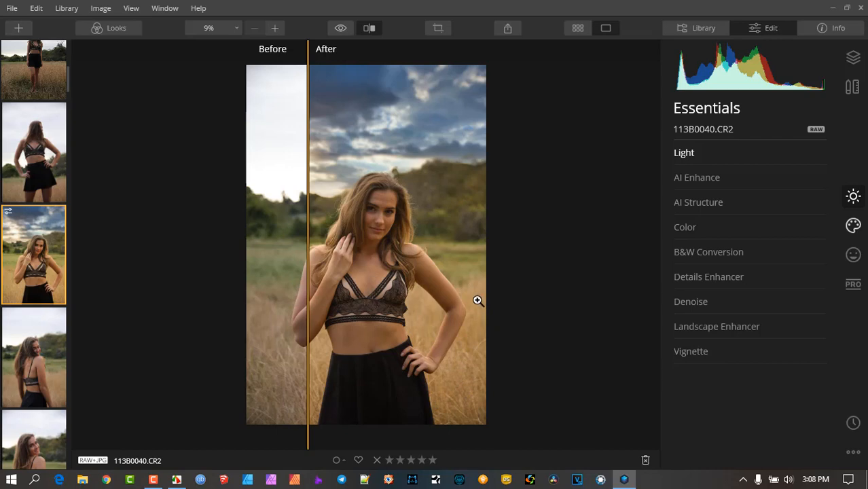
Try AI Structure at an Amount of 83, inspecting the face and sky in close-up, and reset and close the tool
left_click(722, 204)
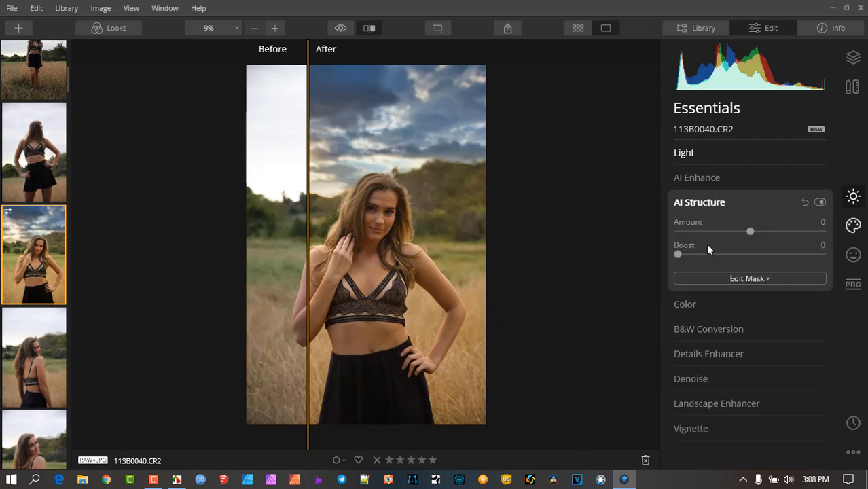
left_click_drag(759, 232, 811, 238)
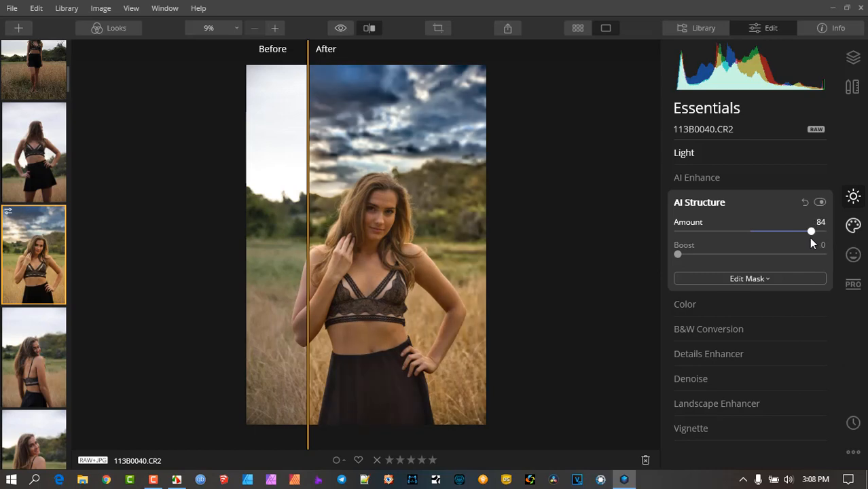
scroll(429, 233, "up", 2)
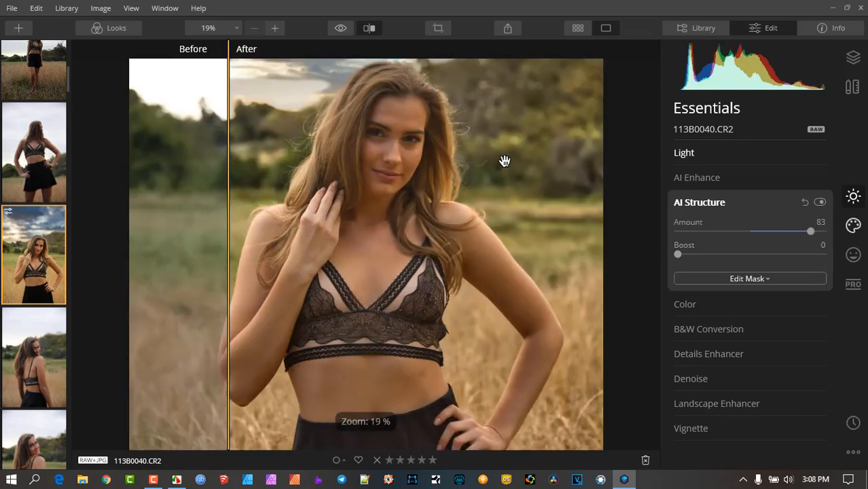
left_click_drag(498, 155, 438, 296)
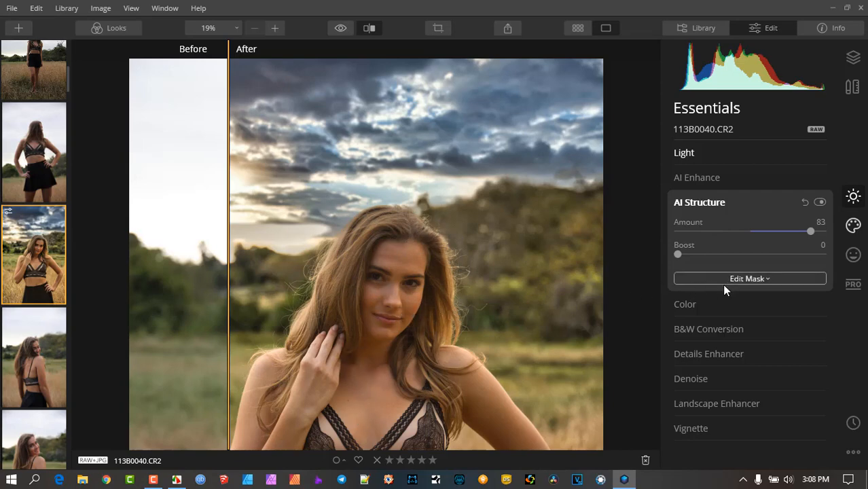
left_click(804, 203)
left_click(723, 203)
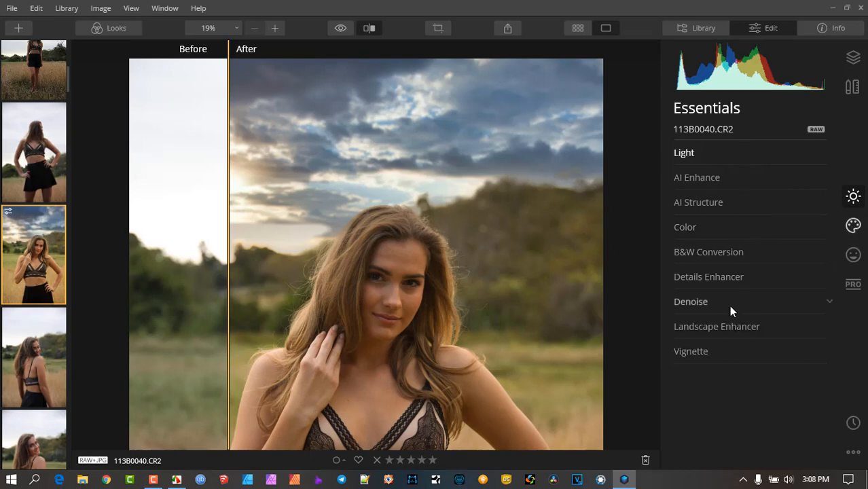
Switch to the Creative tools and sweep the comparison divider across the portrait to compare before and after
left_click(854, 227)
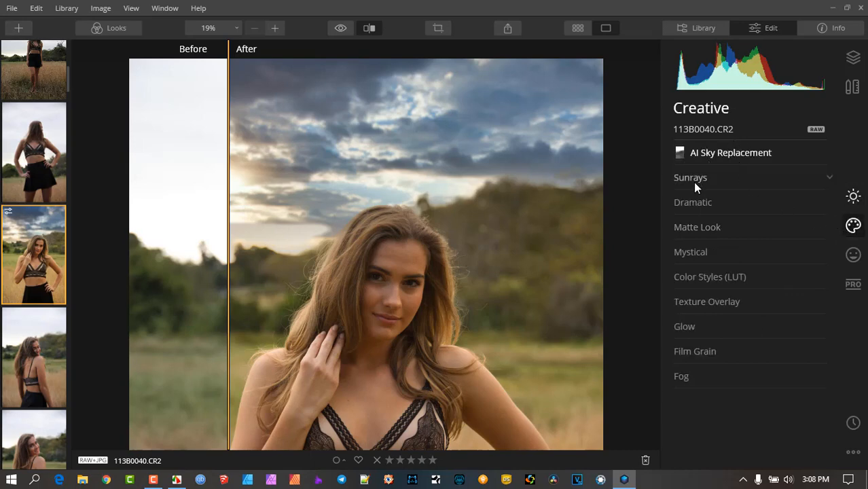
left_click_drag(217, 216, 577, 213)
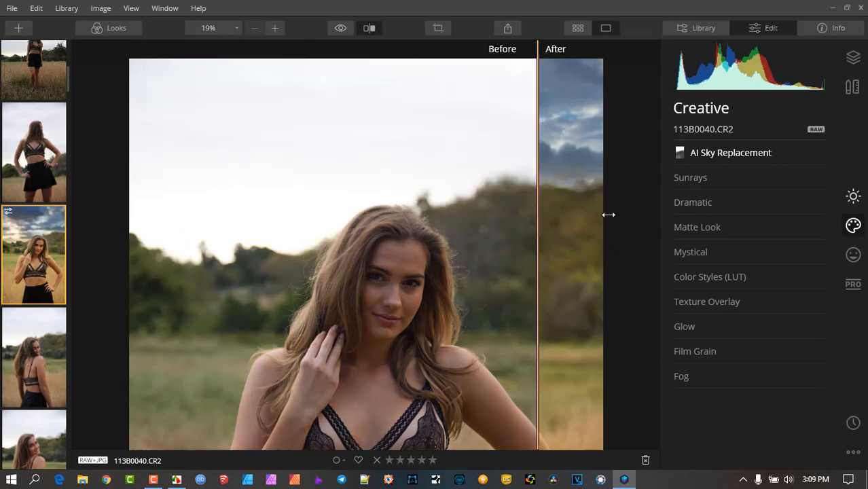
left_click_drag(377, 199, 150, 196)
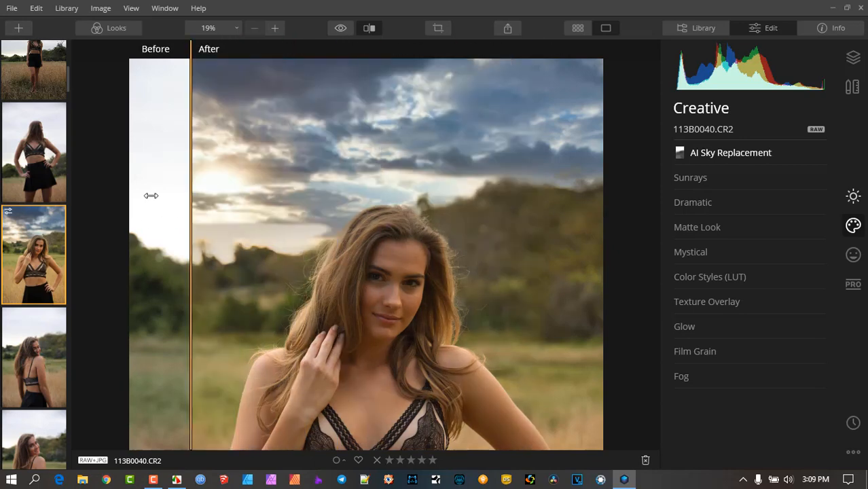
left_click_drag(354, 216, 130, 207)
Apply the Mystical effect to the portrait with Amount 73 and Shadows 74
left_click(816, 252)
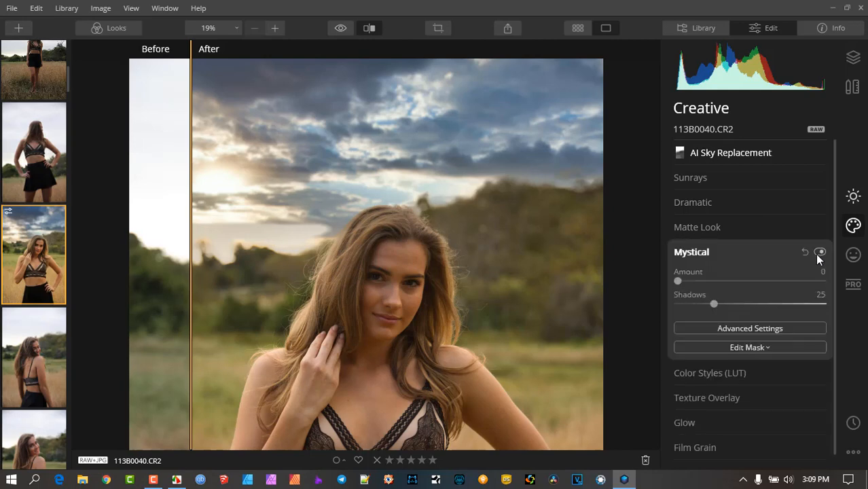
left_click_drag(678, 282, 762, 294)
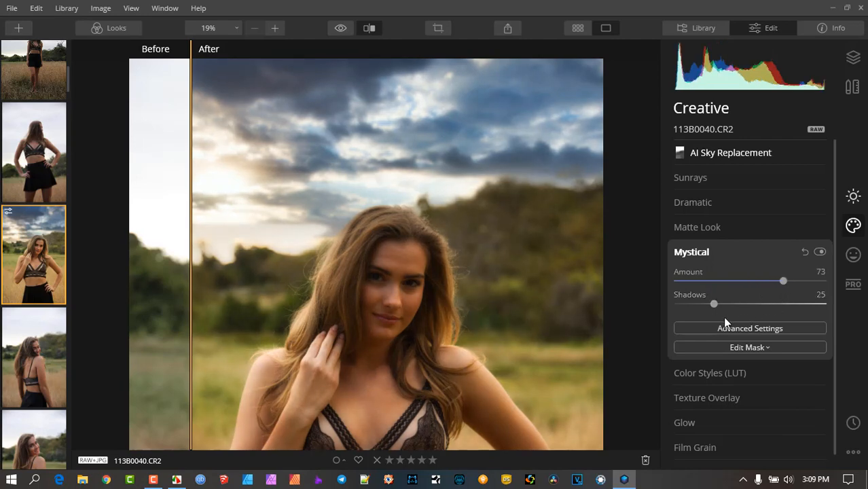
left_click_drag(714, 305, 784, 305)
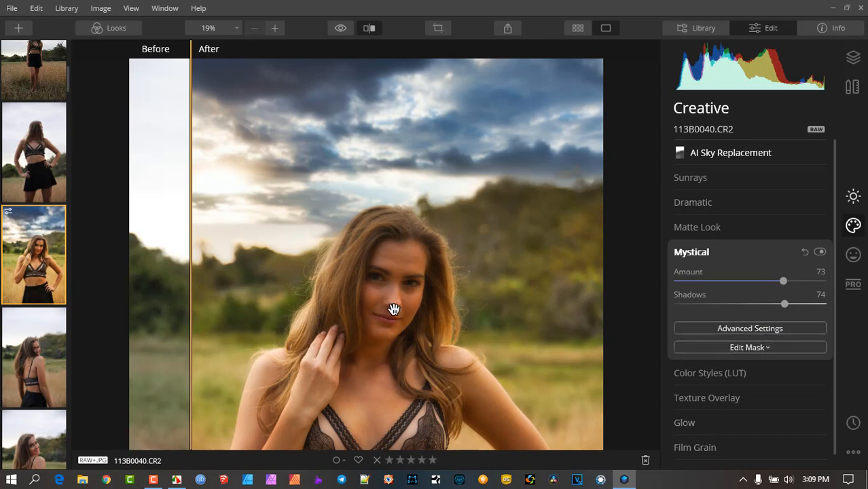
Brush a mask for the Mystical effect over the woman's face, neck and upper chest, and check its coverage with the mask overlay
scroll(394, 310, "down", 1)
scroll(379, 320, "up", 1)
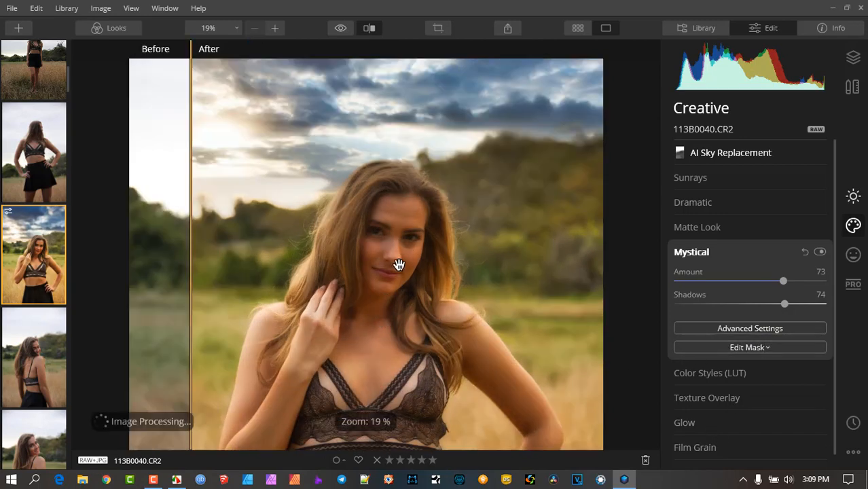
left_click(755, 345)
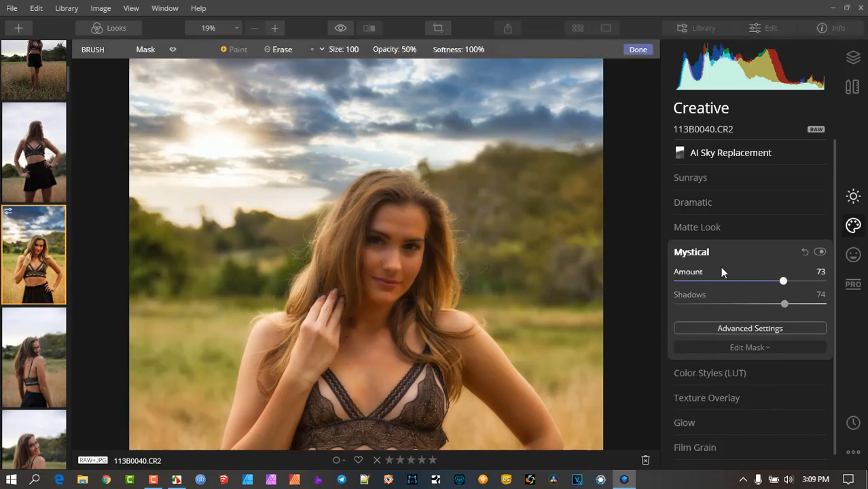
mouse_move(396, 237)
left_mouse_down()
mouse_move(402, 220)
mouse_move(366, 364)
mouse_move(404, 330)
mouse_move(398, 217)
mouse_move(370, 309)
mouse_move(393, 321)
mouse_move(386, 383)
mouse_move(382, 306)
mouse_move(413, 268)
mouse_move(401, 262)
mouse_move(375, 282)
mouse_move(373, 264)
mouse_move(360, 352)
mouse_move(402, 217)
mouse_move(393, 316)
left_mouse_up()
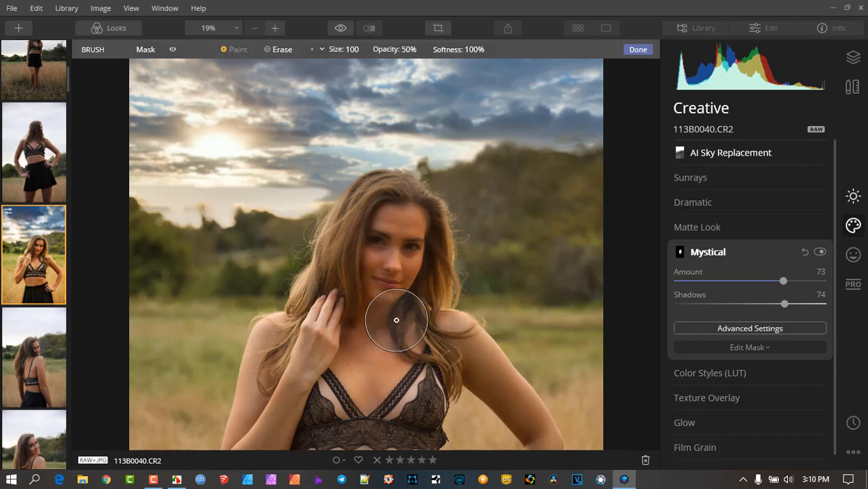
left_click(172, 50)
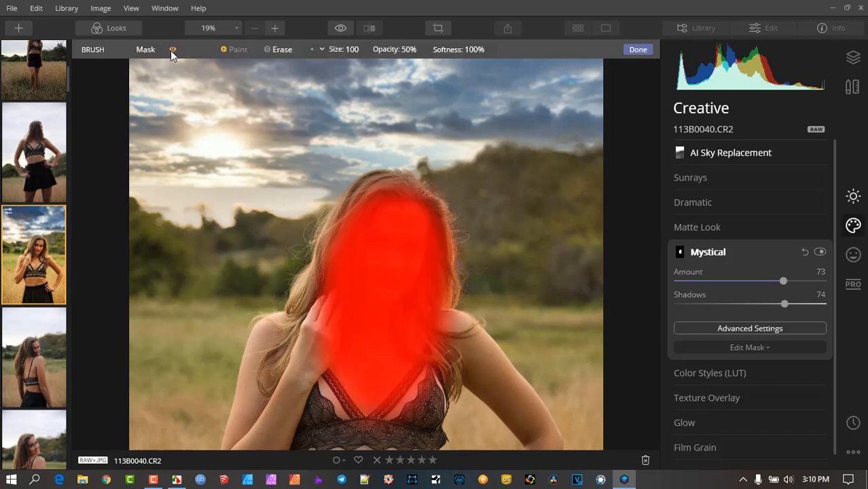
left_click(172, 50)
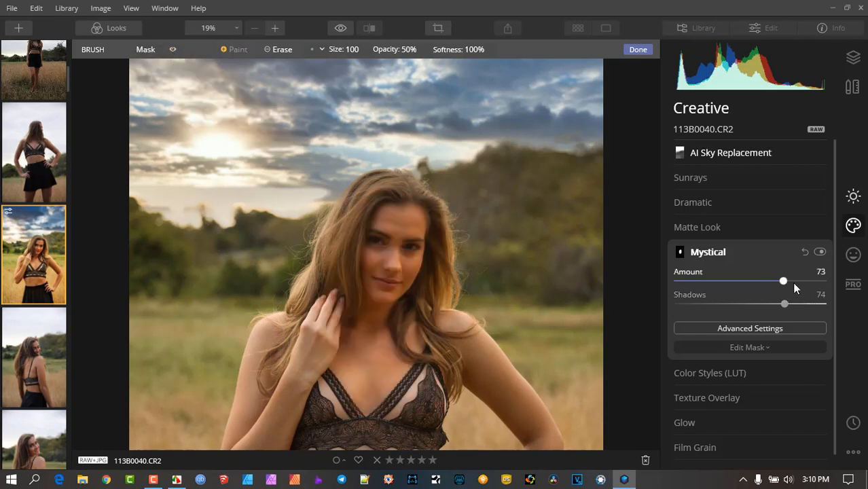
Toggle the Mystical effect off and on to compare the masked result, and close the tool
left_click(820, 252)
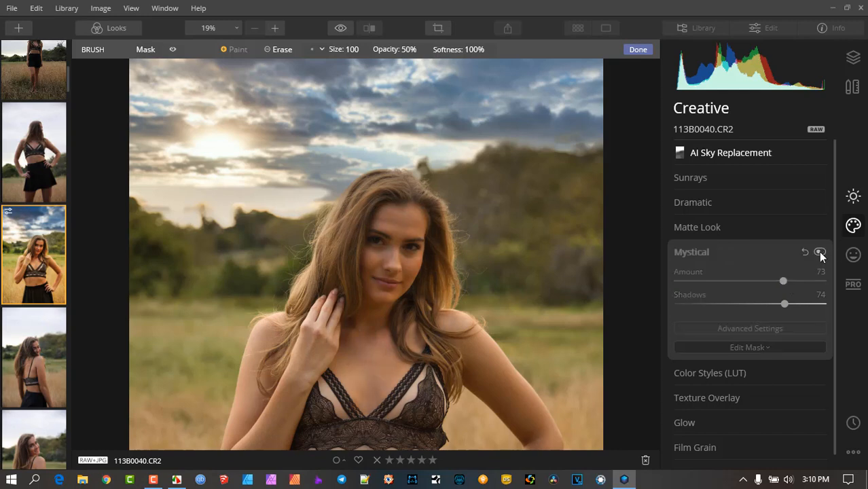
left_click(820, 252)
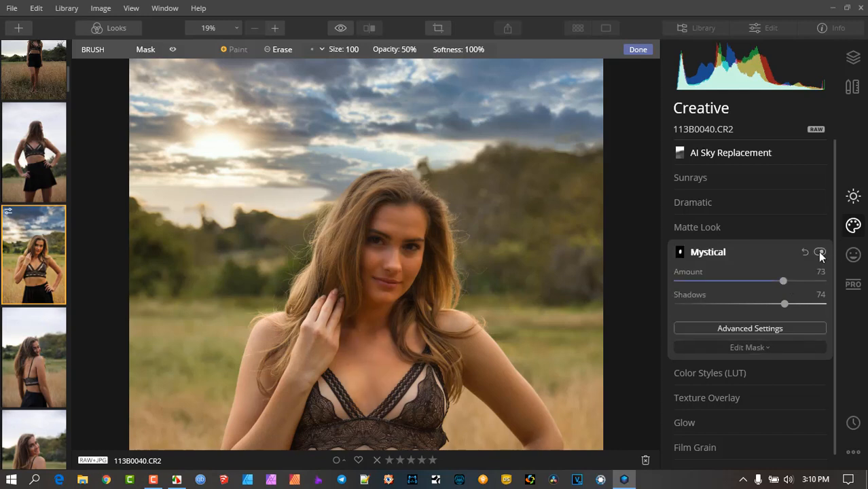
left_click(819, 252)
left_click(820, 252)
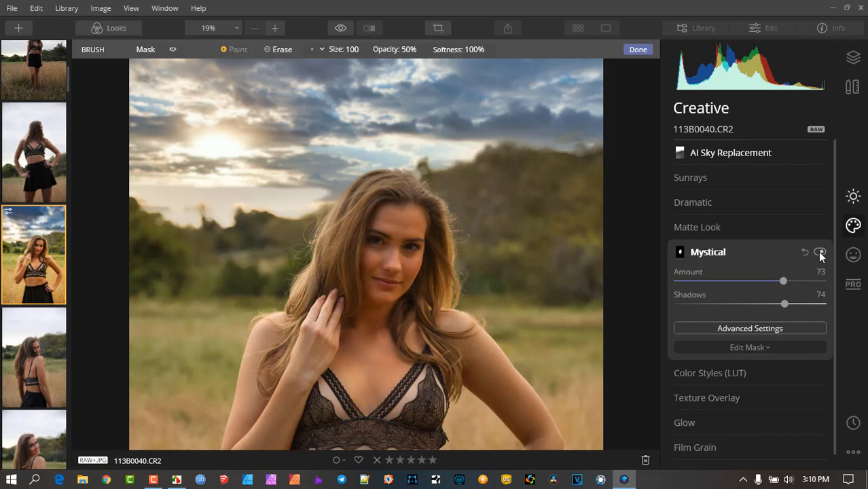
left_click(718, 253)
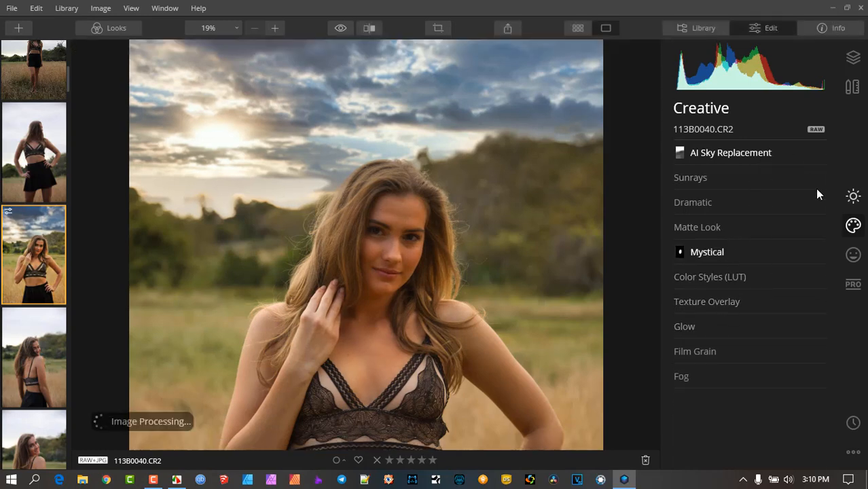
Switch to the Portrait tools, apply AI Skin Enhancer with AI Skin Defects Removal at Amount 98, and inspect the face in close-up
left_click(854, 258)
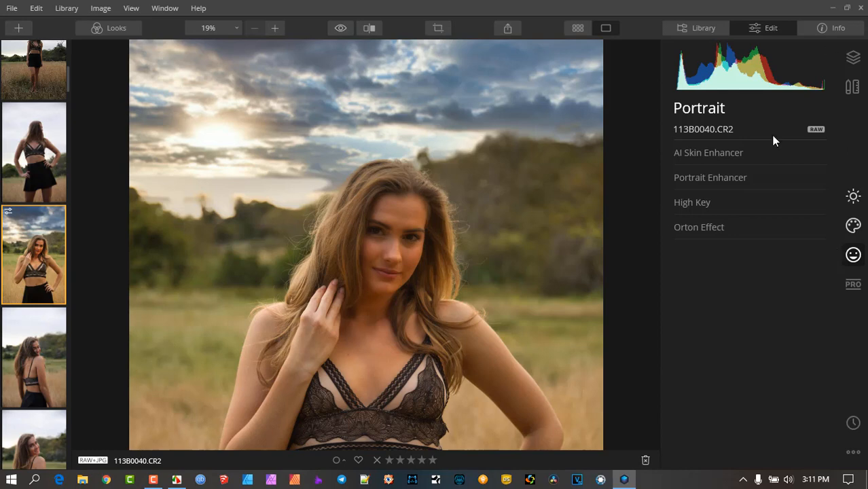
scroll(421, 248, "up", 3)
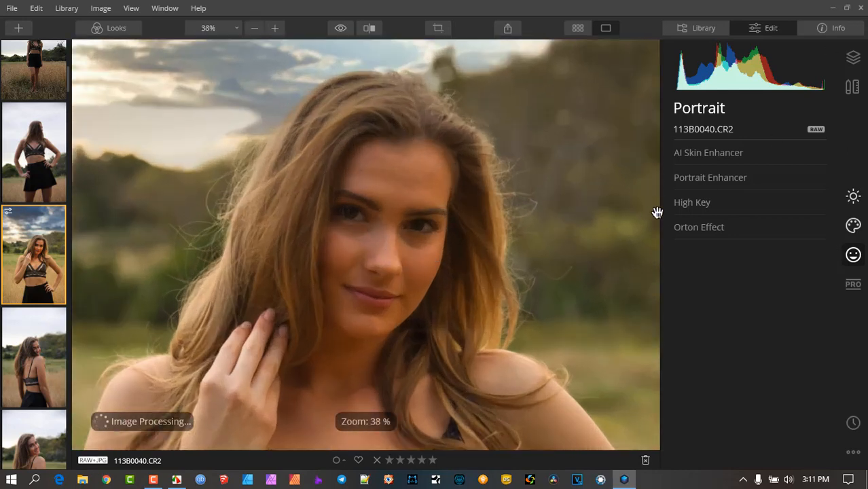
left_click(717, 153)
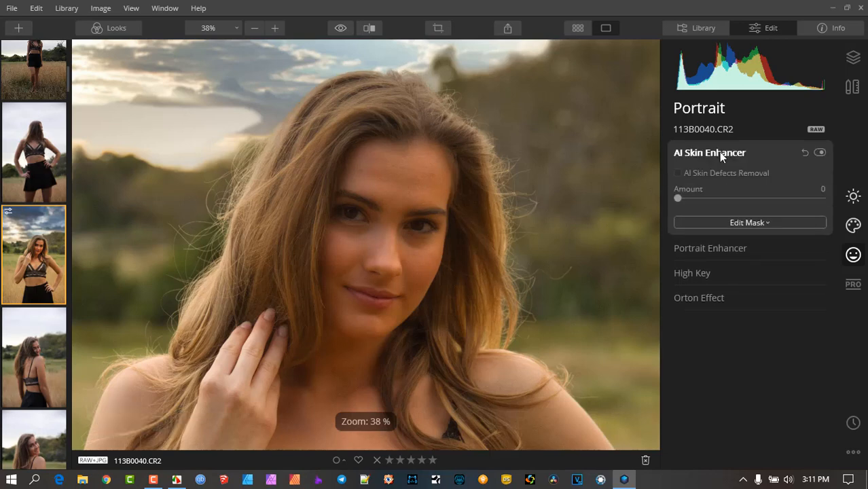
left_click(679, 173)
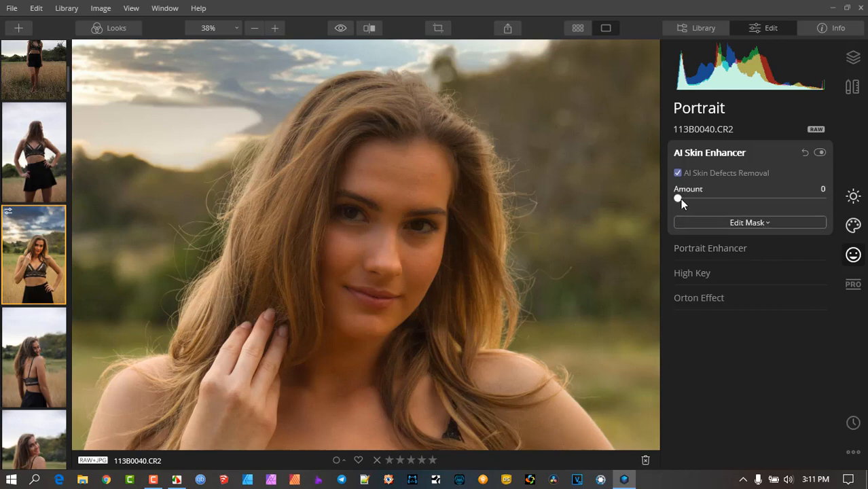
left_click_drag(677, 198, 821, 196)
scroll(380, 216, "up", 1)
scroll(380, 216, "up", 1)
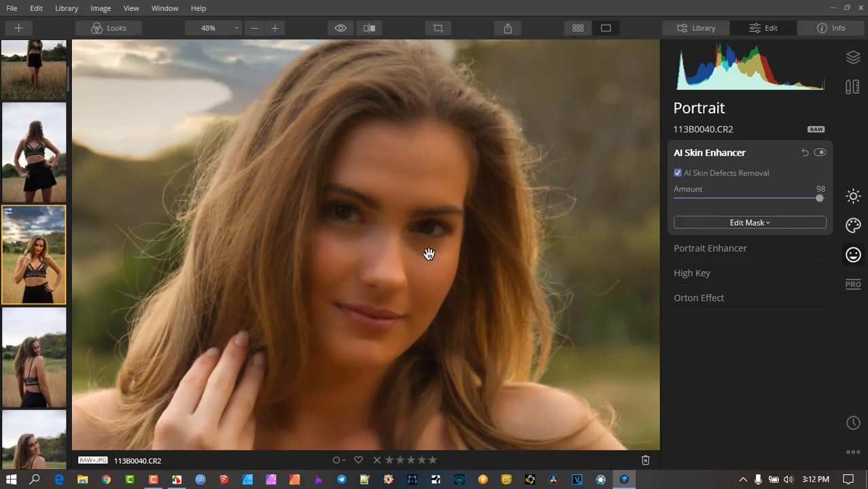
scroll(398, 157, "up", 3)
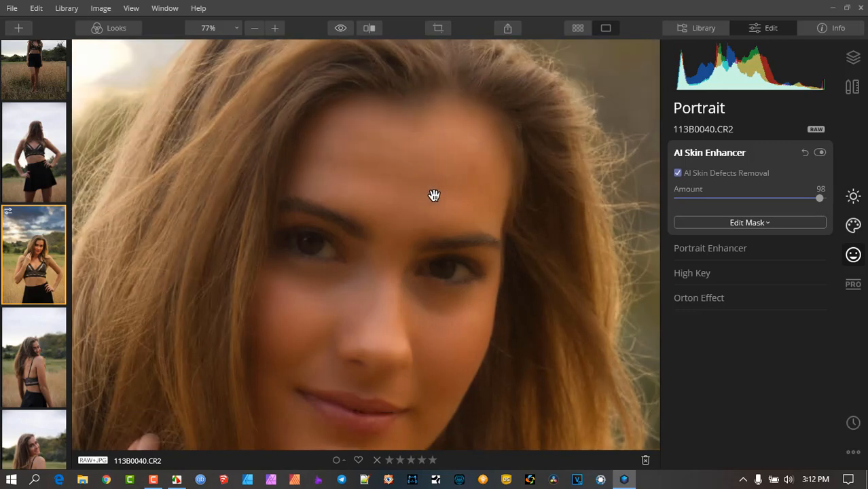
scroll(434, 195, "down", 4)
scroll(427, 195, "down", 1)
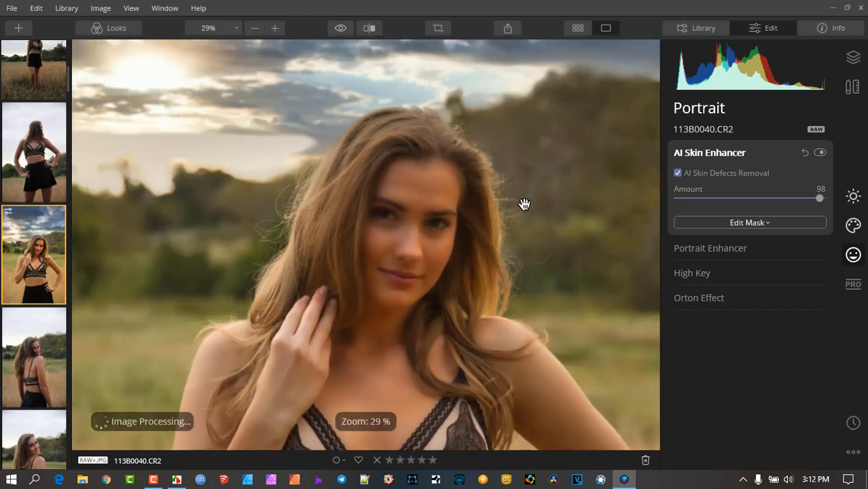
Show the before/after comparison beside the woman's face, set the AI Skin Enhancer Amount to 26, and close the tool
left_click(369, 29)
left_click_drag(143, 179, 260, 221)
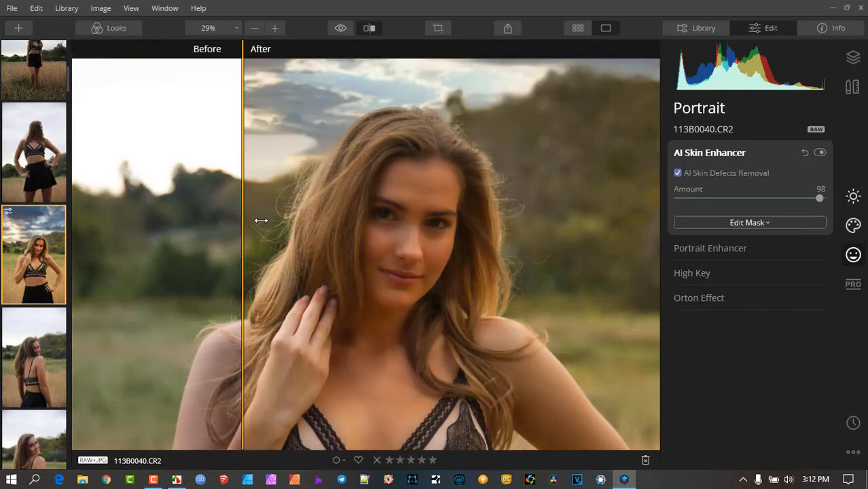
left_click_drag(820, 197, 714, 200)
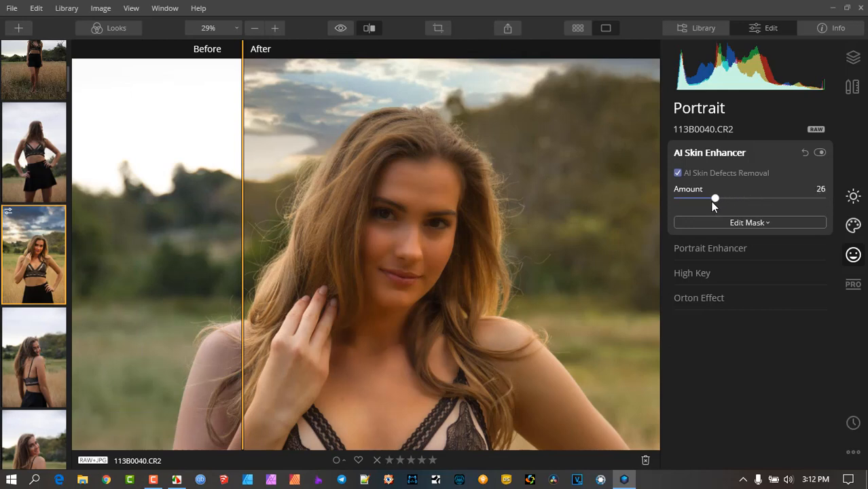
left_click(764, 154)
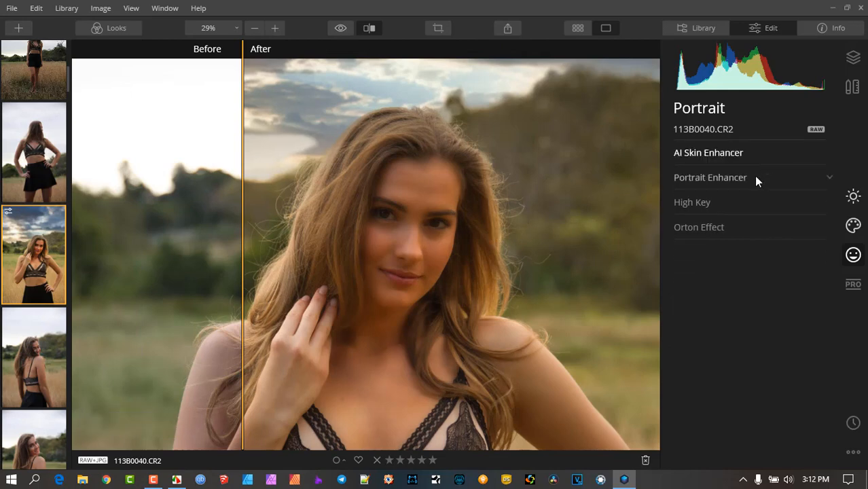
Adjust the face with Portrait Enhancer, setting Face Light to 41, Eye Whitening to 19 and Eye Enhancer to 13
left_click(751, 175)
scroll(791, 191, "up", 2)
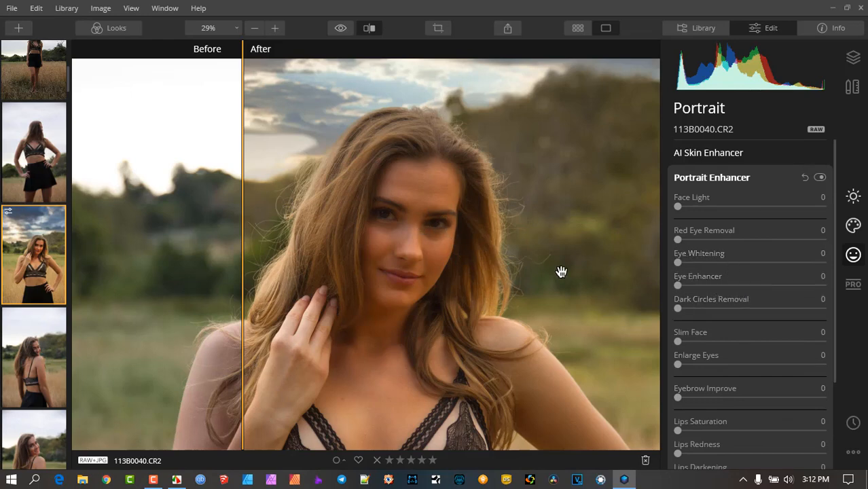
left_click_drag(677, 263, 755, 265)
left_click_drag(755, 262, 729, 263)
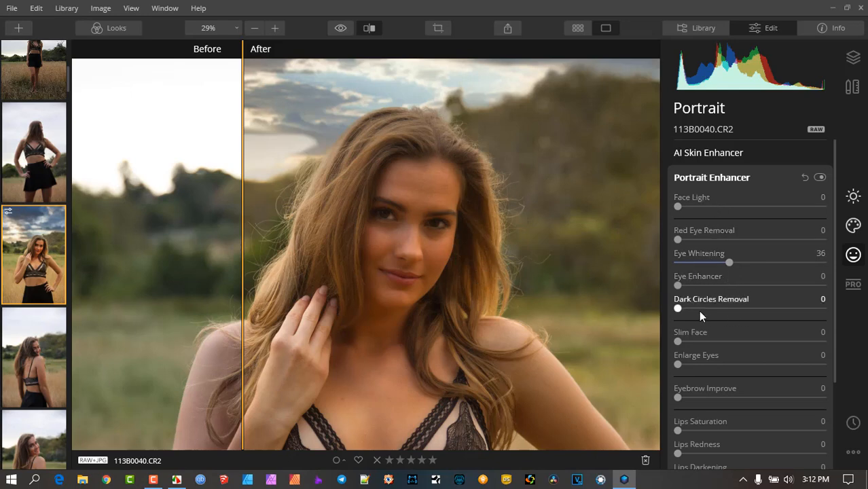
left_click_drag(677, 286, 744, 291)
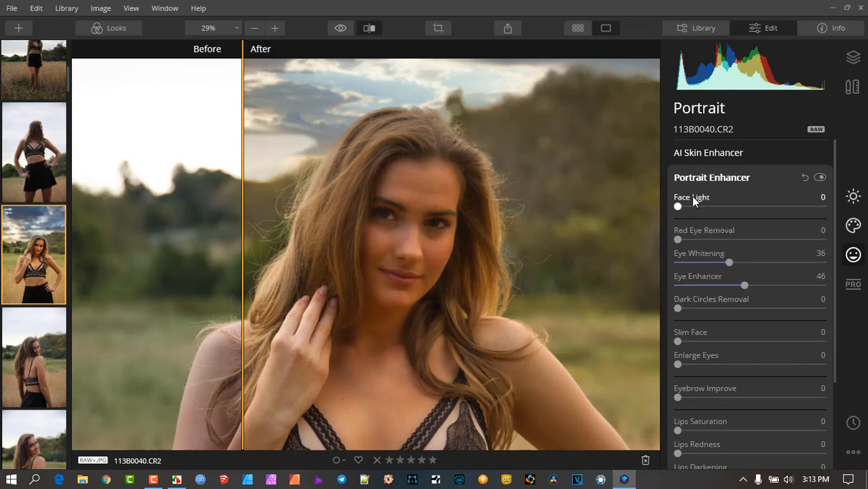
left_click_drag(677, 208, 738, 209)
scroll(469, 216, "down", 2)
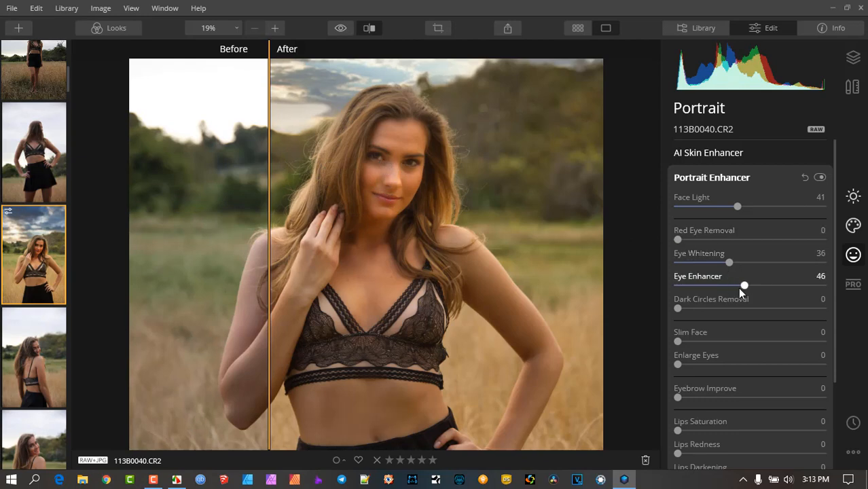
left_click_drag(745, 285, 698, 286)
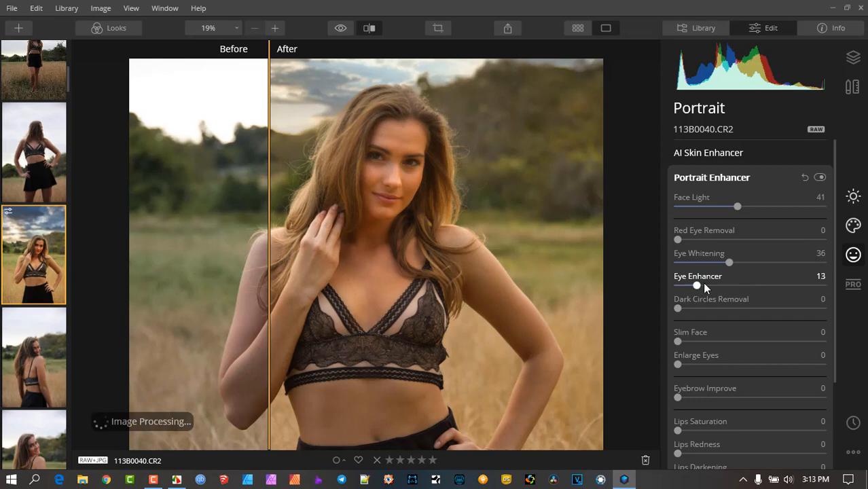
left_click_drag(723, 262, 706, 263)
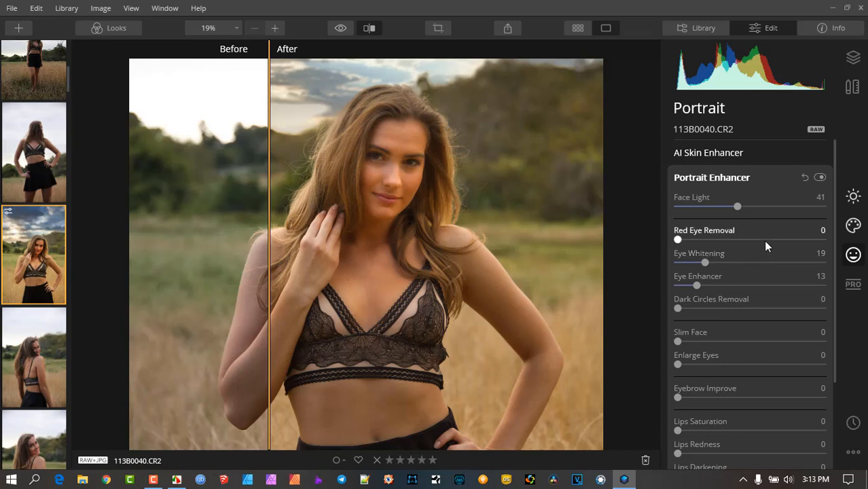
Toggle Portrait Enhancer off and on to compare its effect, and reopen the AI Skin Enhancer settings
left_click(820, 178)
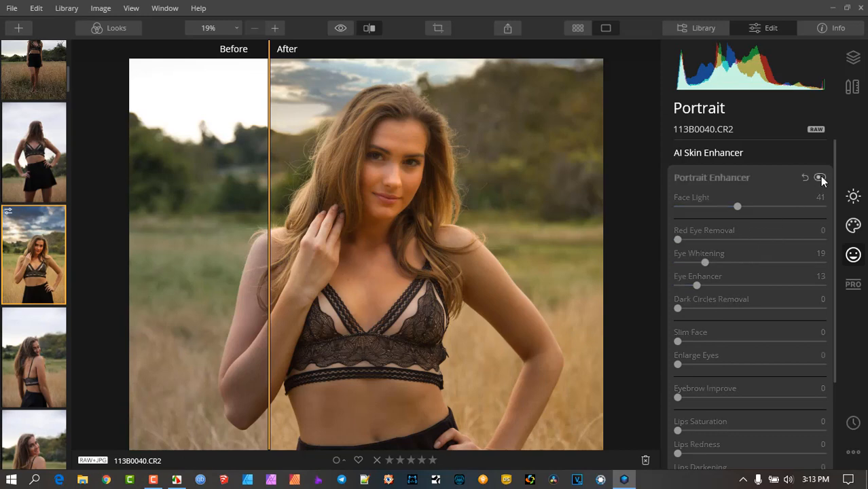
left_click(820, 177)
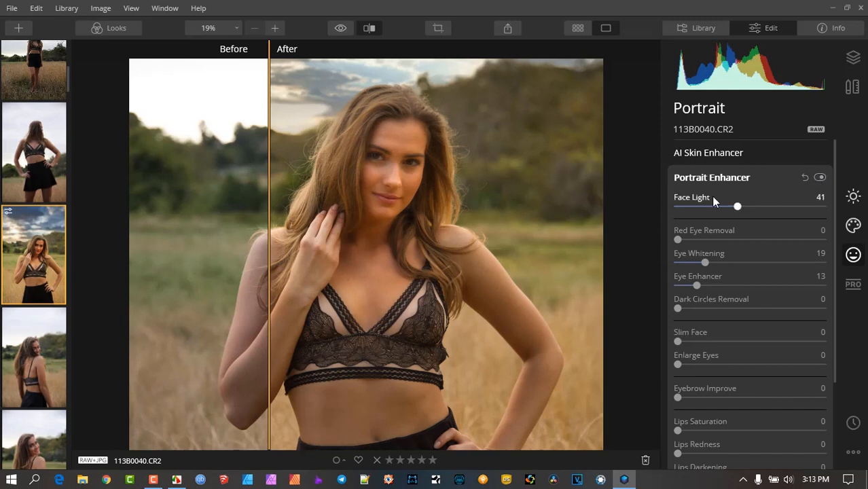
left_click(724, 151)
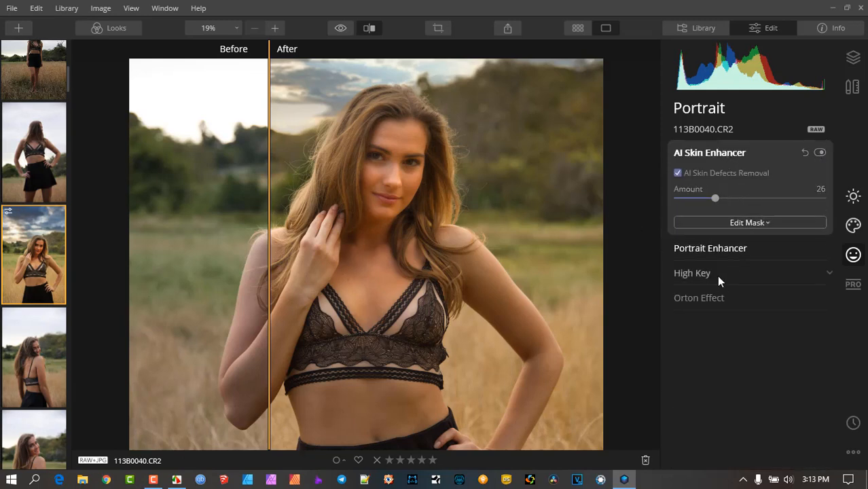
Try the Orton Effect with Type 2 on the portrait and return its Amount to zero
left_click(715, 300)
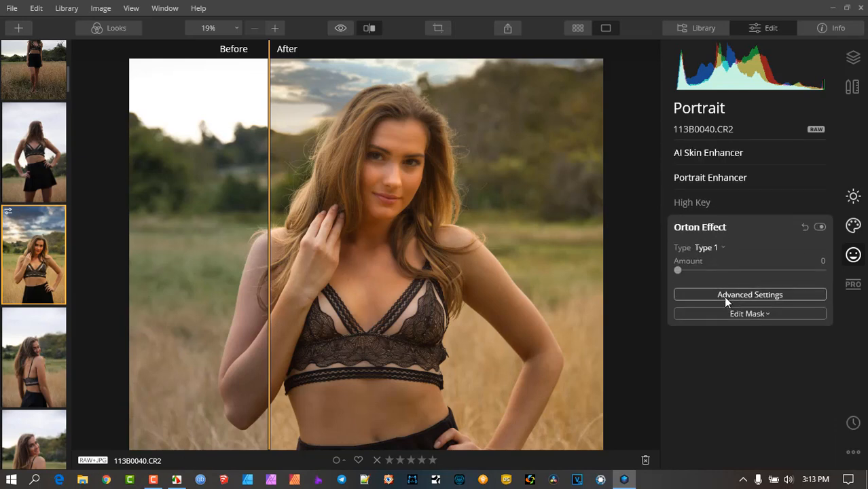
left_click(706, 250)
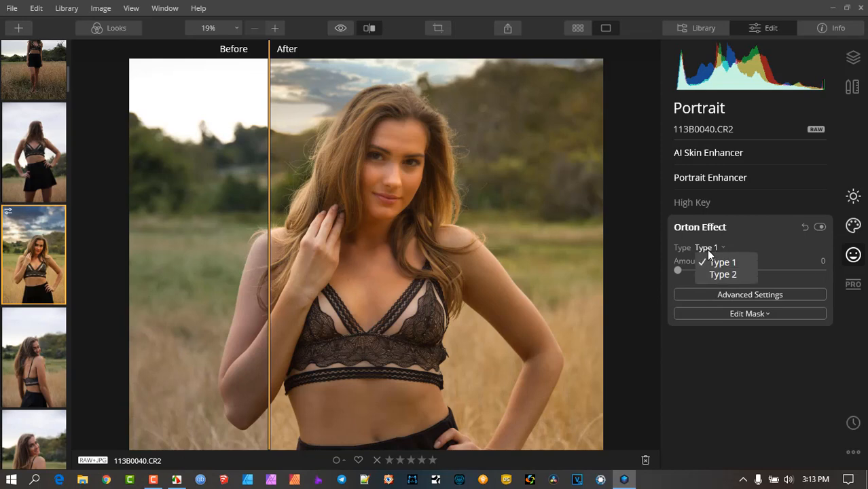
left_click(713, 274)
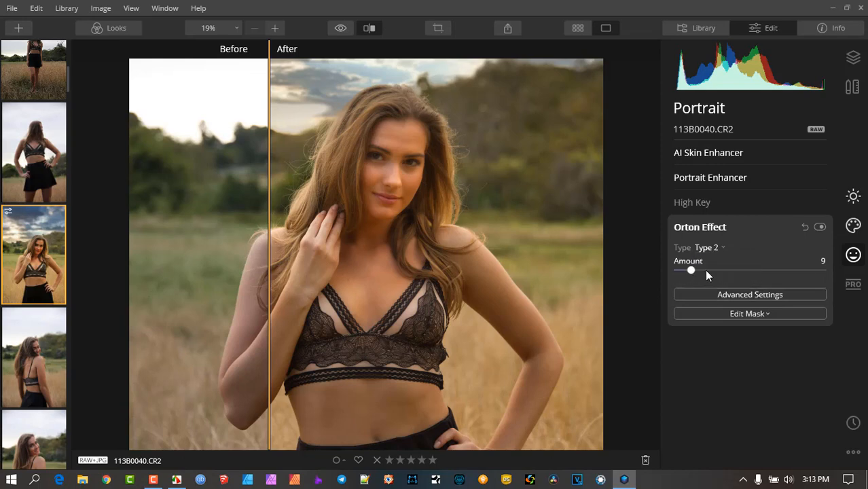
left_click_drag(706, 270, 650, 279)
Switch to the Professional tools and apply Advanced Contrast with Highlights Contrast 60 and Midtones Contrast 30
left_click(854, 289)
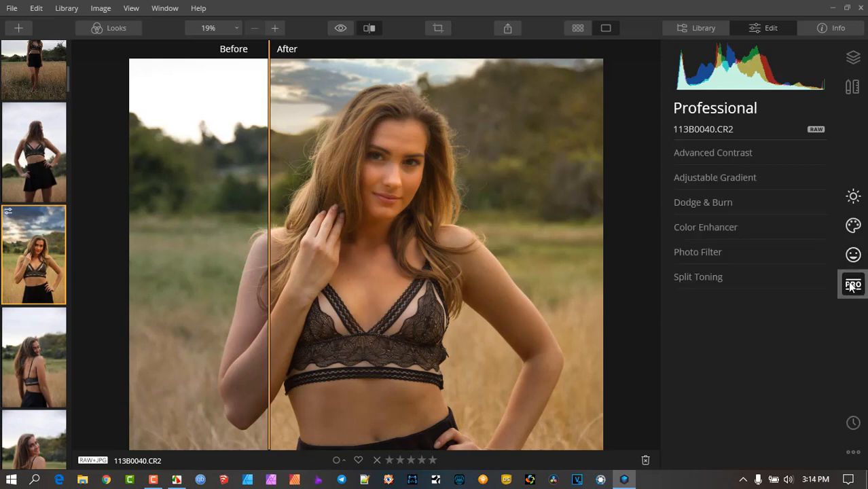
left_click(738, 154)
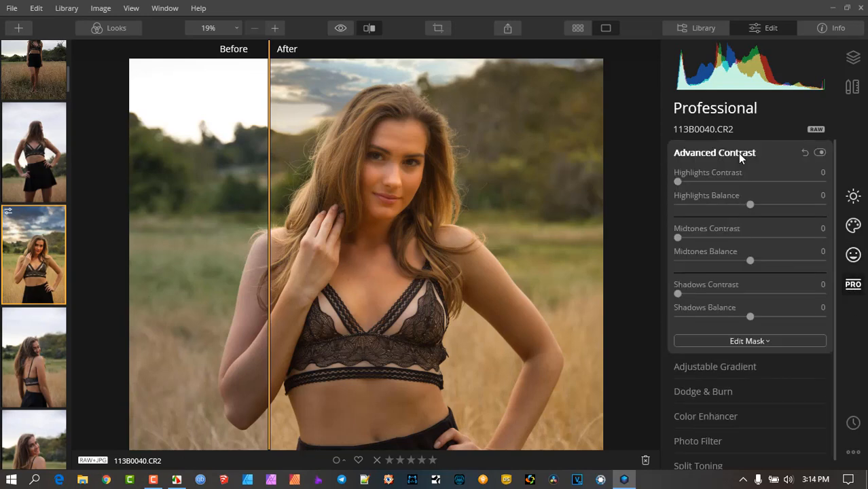
left_click_drag(677, 180, 766, 183)
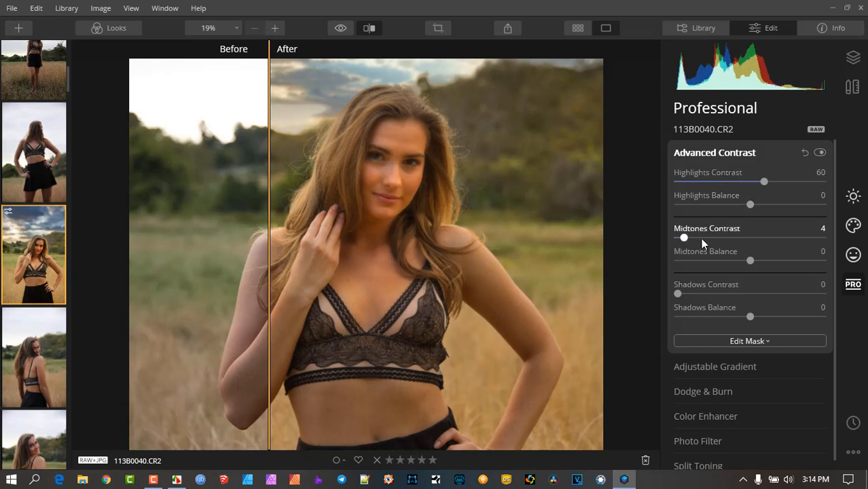
left_click_drag(704, 238, 721, 239)
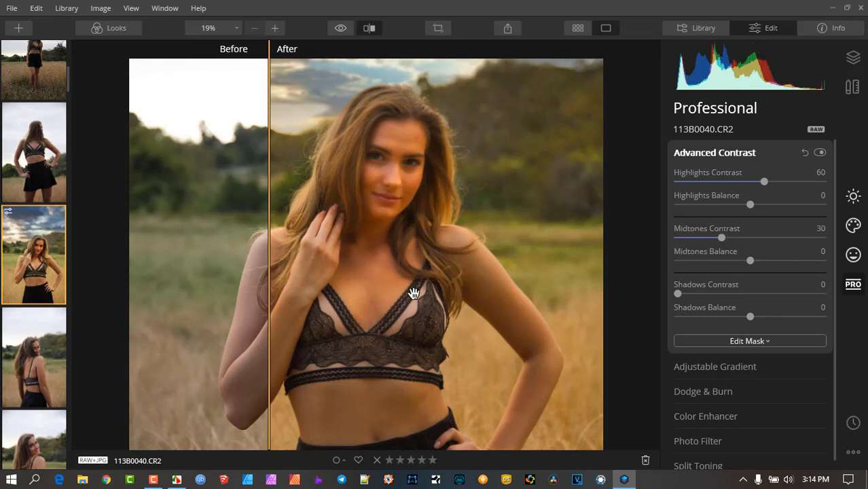
Show the Portrait Luminar Looks, collapse Advanced Contrast, and briefly view the Dodge & Burn settings
left_click(109, 30)
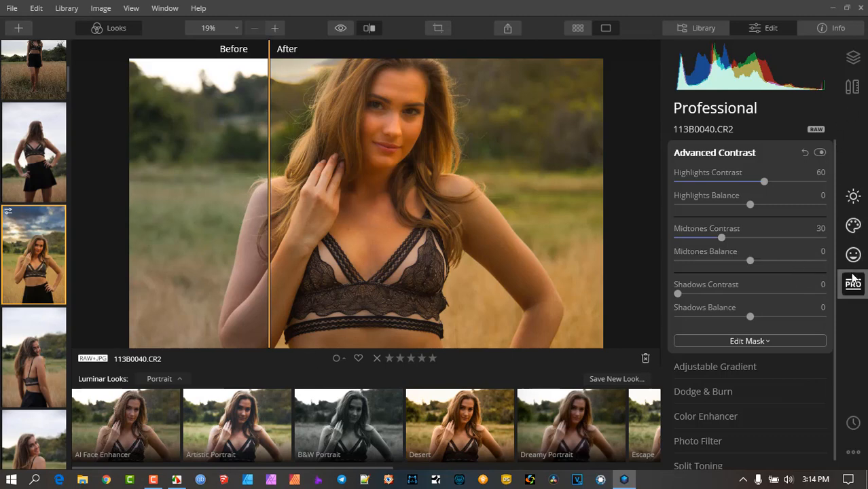
left_click(722, 155)
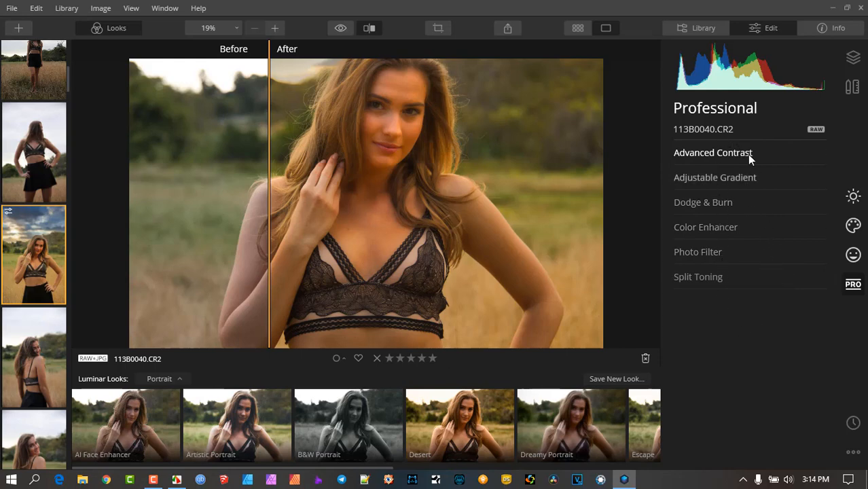
left_click(706, 202)
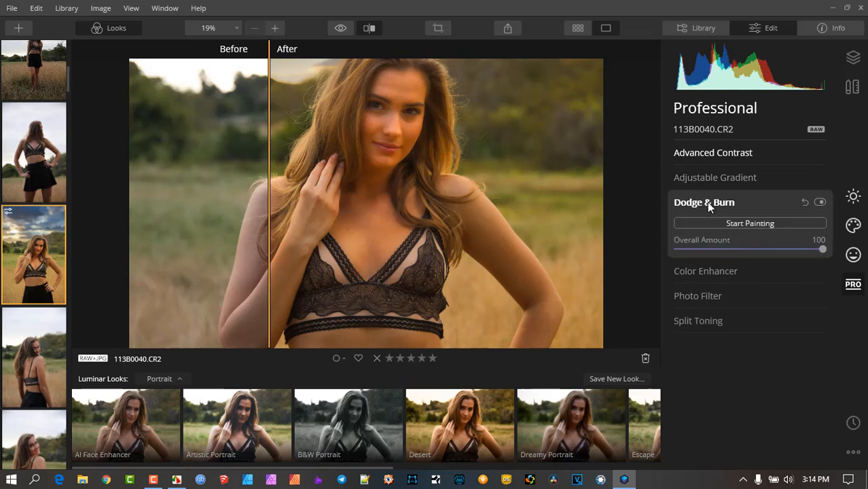
left_click(706, 202)
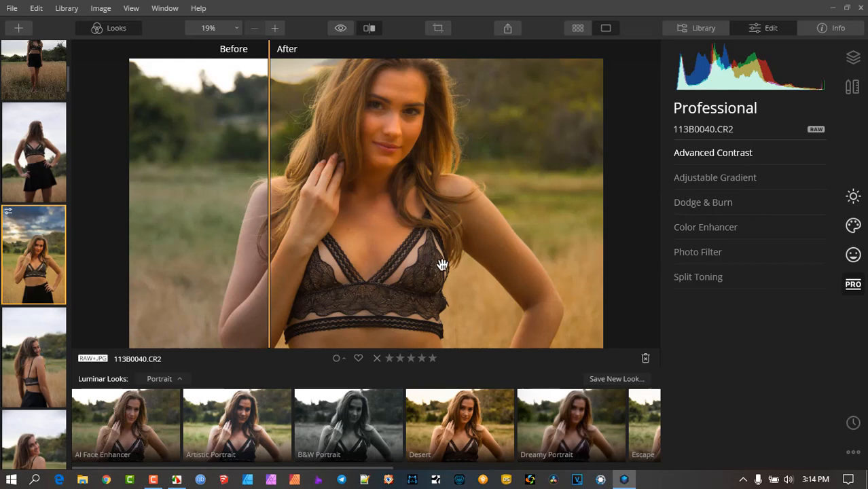
Save the portrait's current edits as a new Luminar Look named "YouTube"
left_click(630, 381)
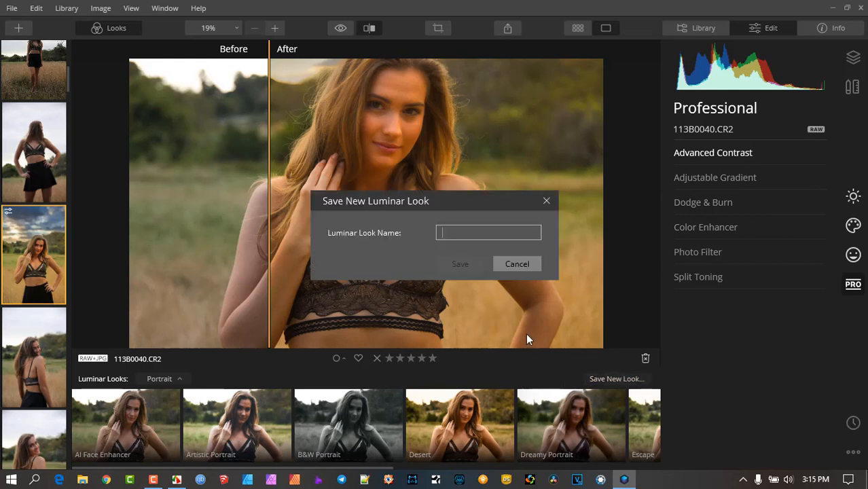
type("YouTube")
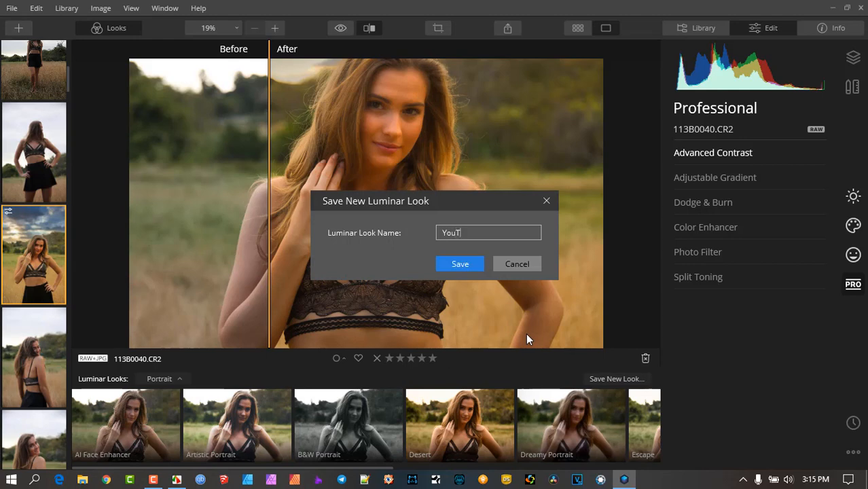
left_click(458, 265)
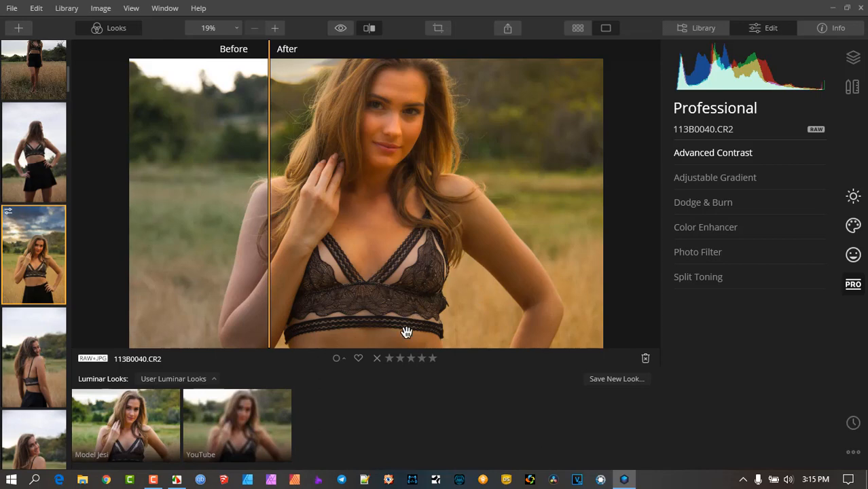
Try the other user look on the portrait, reapply the YouTube look, and view the Luminar Looks collections
left_click(123, 426)
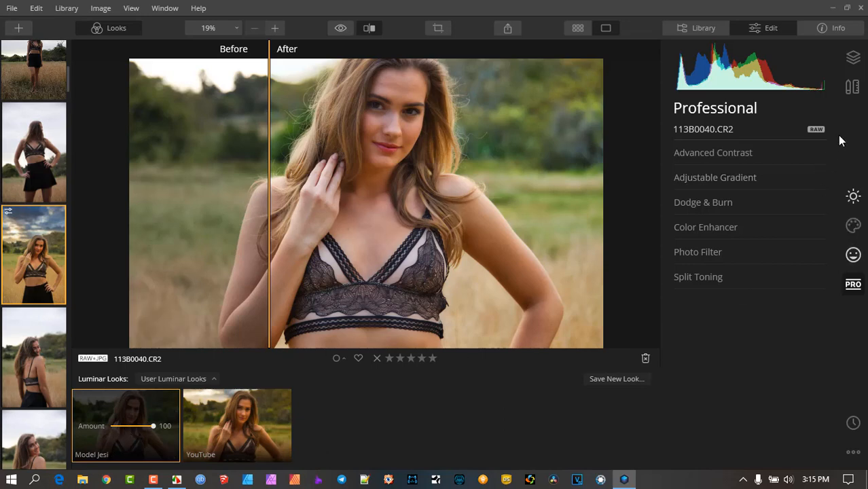
left_click(853, 59)
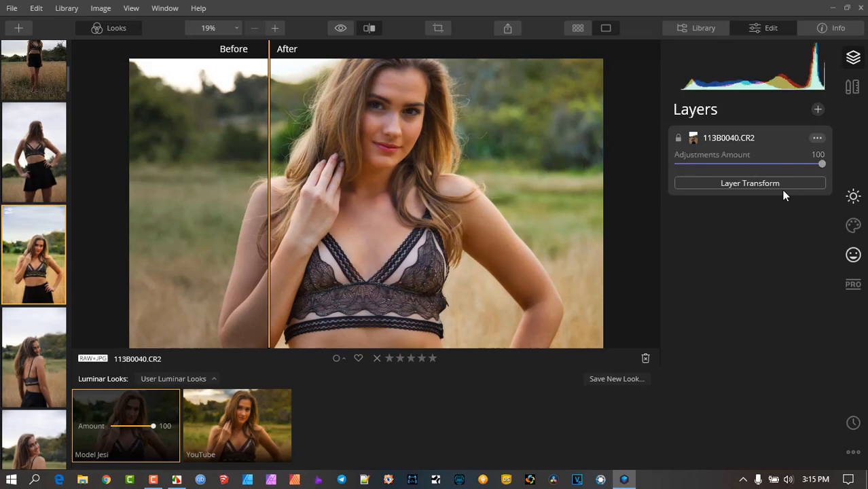
left_click(208, 423)
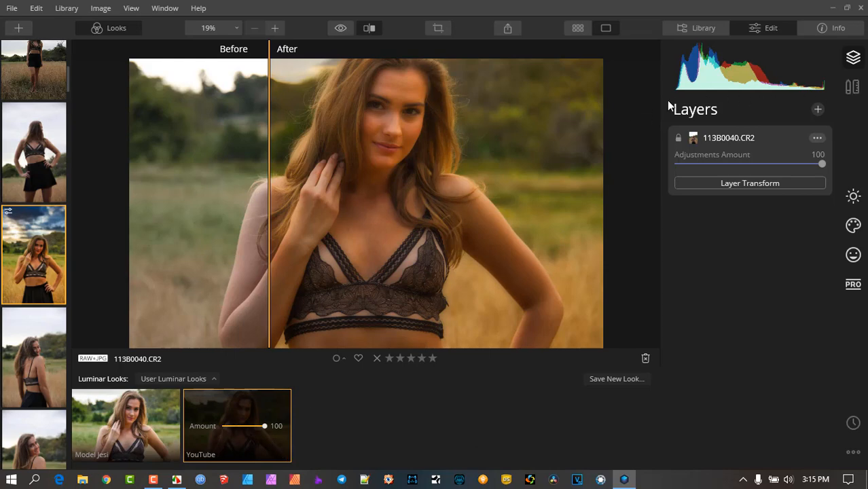
left_click(121, 410)
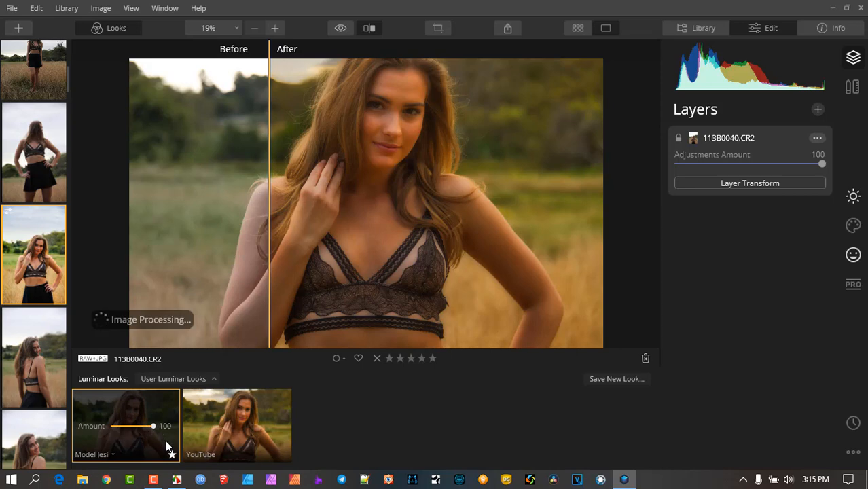
left_click(215, 410)
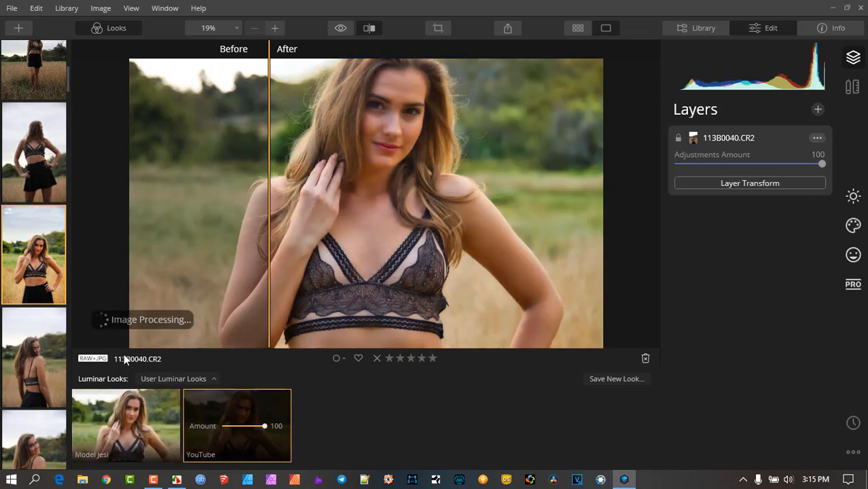
left_click(209, 380)
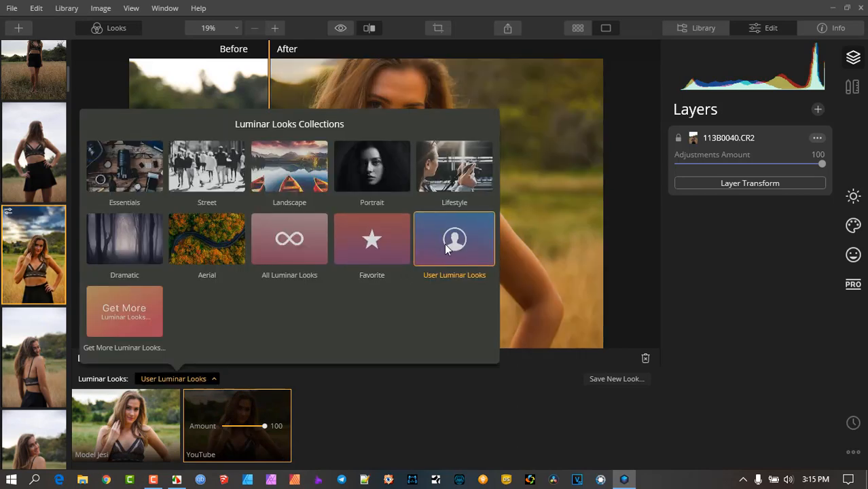
left_click(396, 403)
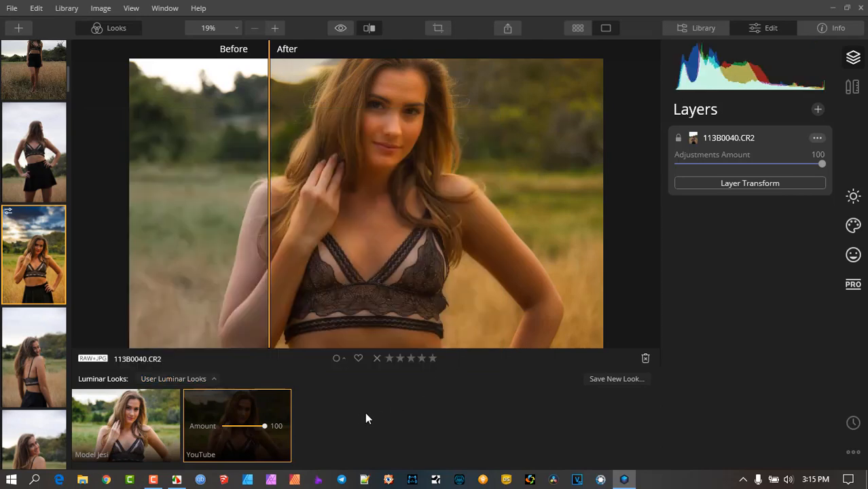
Browse the unedited photos that follow, from 113B0041.CR2 through 113B0045.CR2
left_click(35, 343)
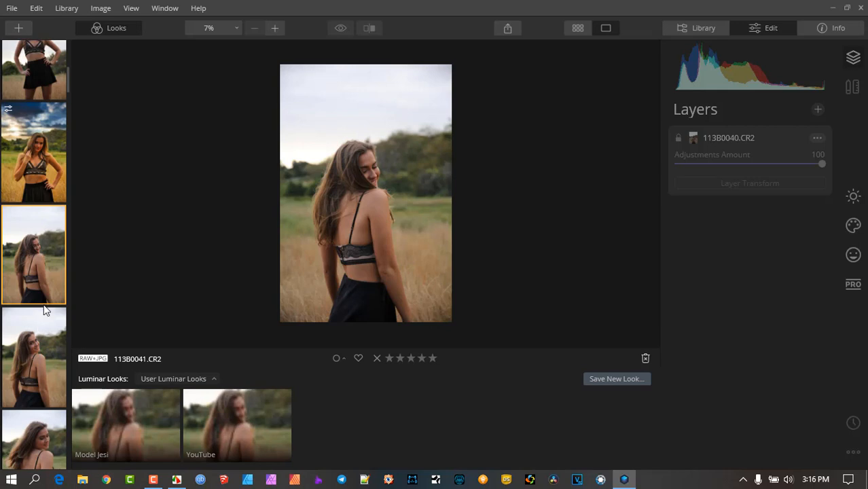
key("Right")
key("Right")
key("Right")
key("Right")
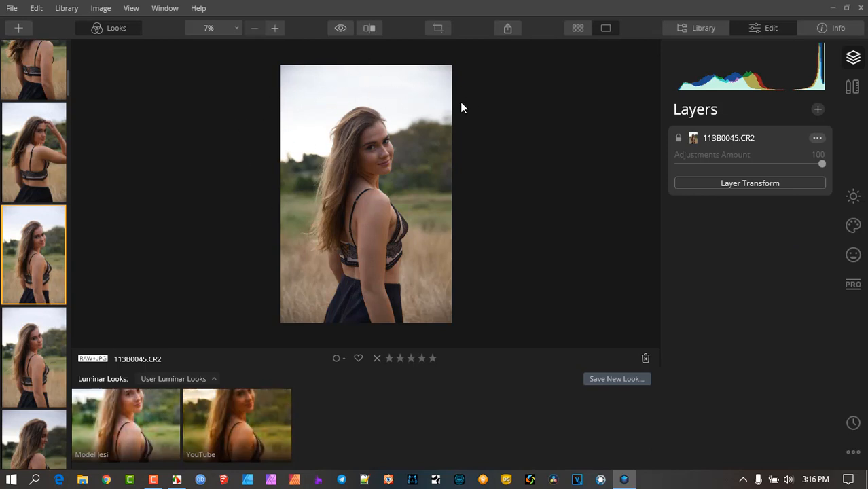
Return to the edited portrait 113B0040.CR2 and apply the YouTube look with an Amount of 99
scroll(36, 217, "up", 2)
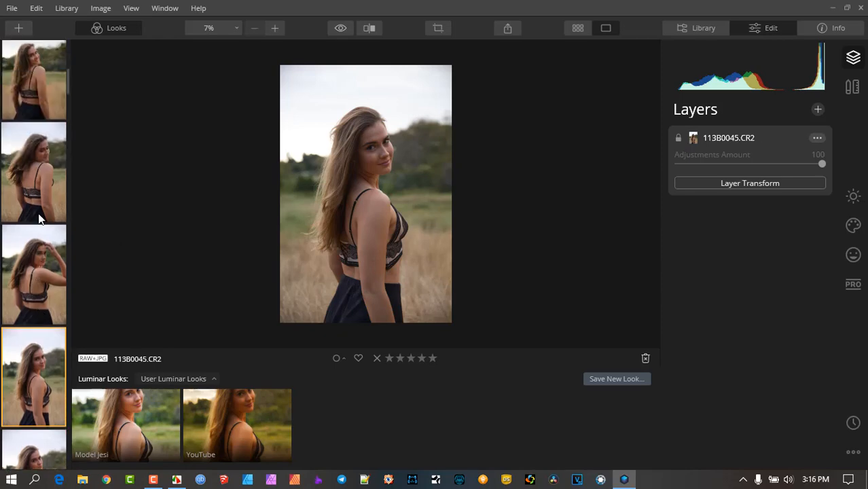
scroll(38, 218, "up", 1)
scroll(38, 216, "up", 1)
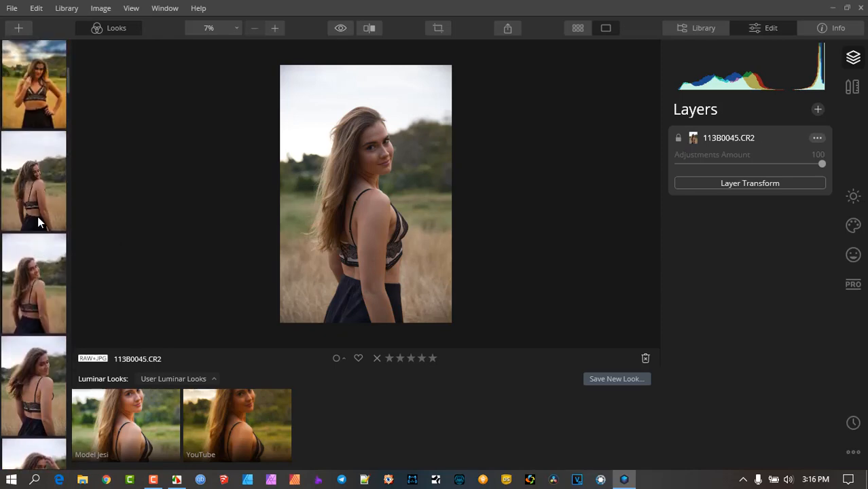
left_click(43, 91)
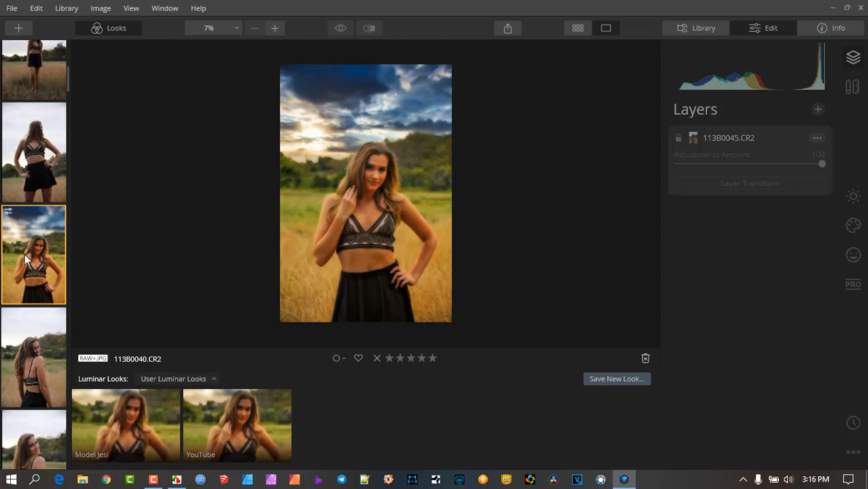
left_click(241, 423)
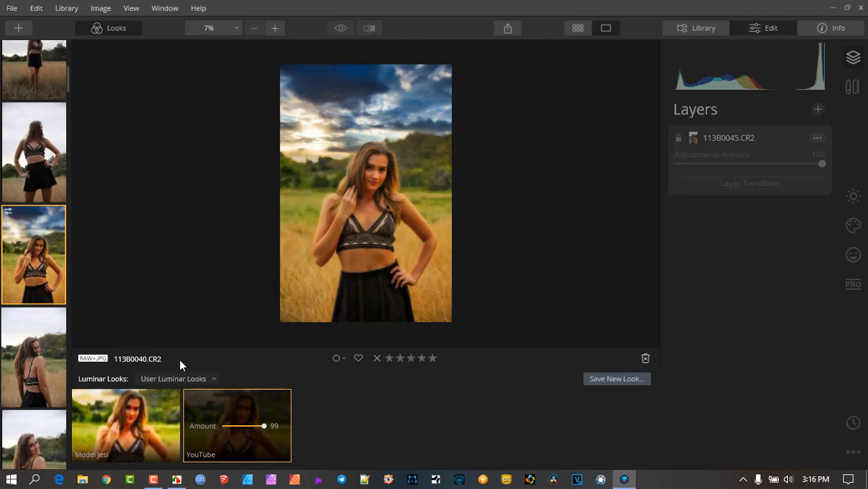
Switch to the gallery view and copy the adjustments of the edited portrait with the dramatic sky
scroll(26, 263, "down", 1)
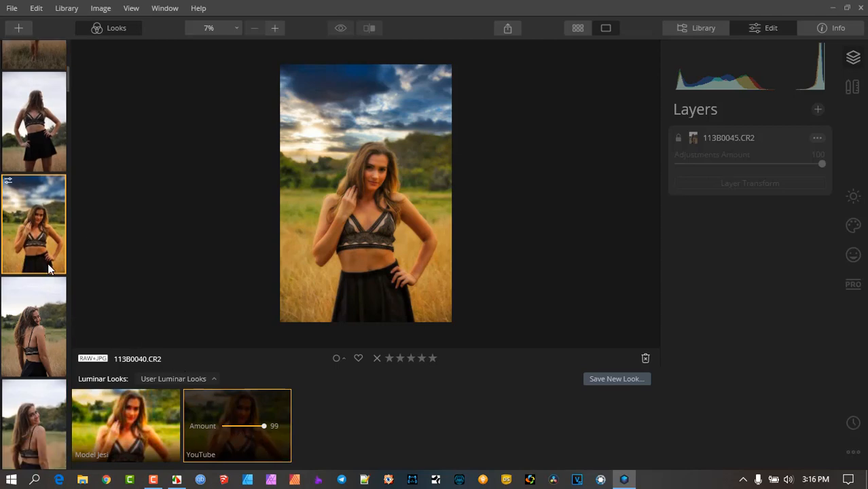
scroll(40, 248, "down", 1)
scroll(41, 253, "down", 1)
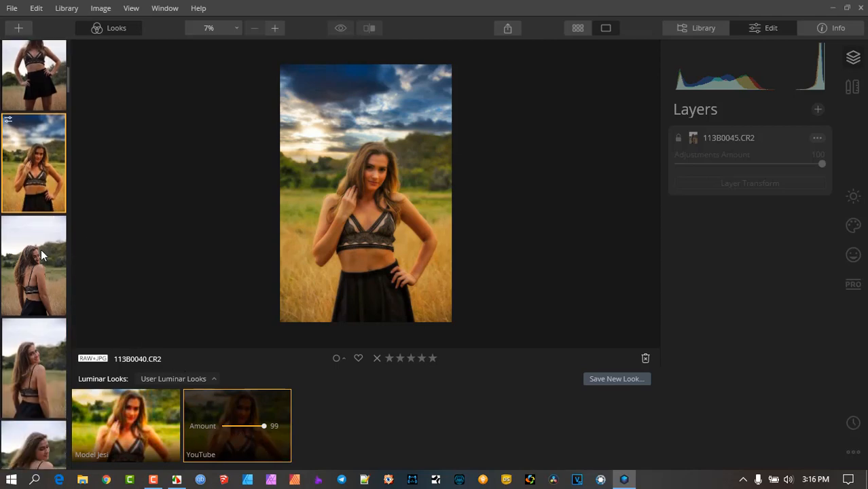
left_click(577, 28)
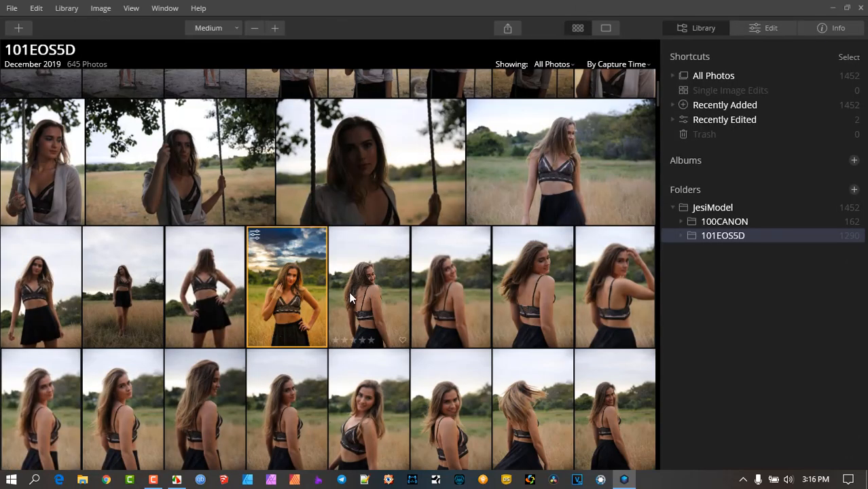
right_click(295, 273)
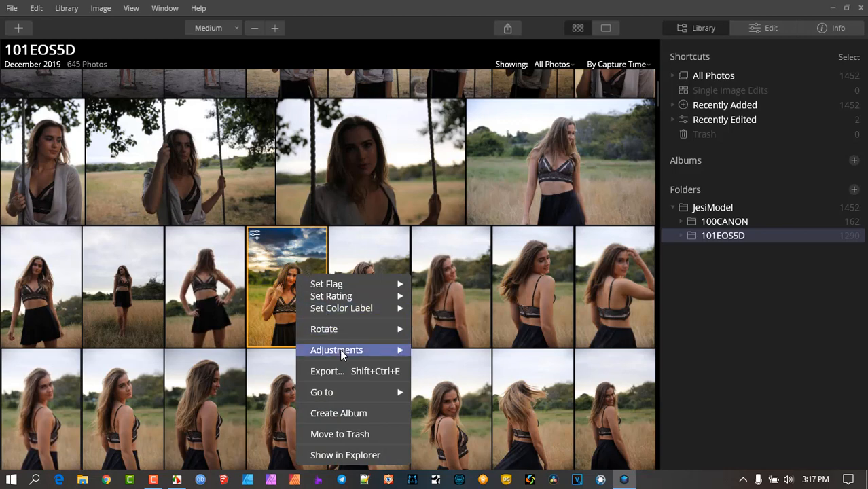
mouse_move(339, 349)
left_click(473, 375)
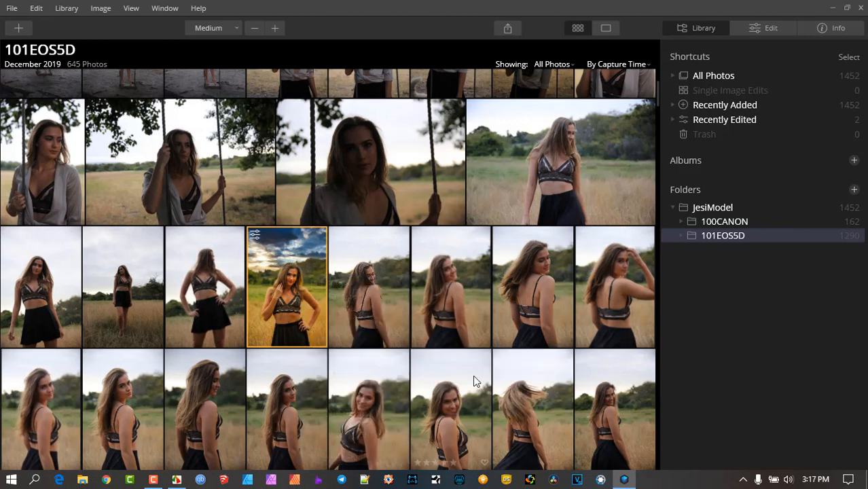
left_click(366, 285)
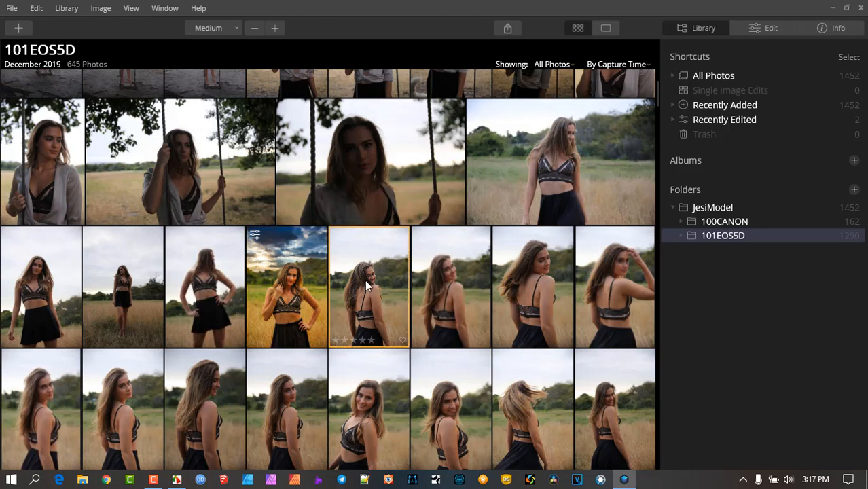
left_click(602, 419, "shift")
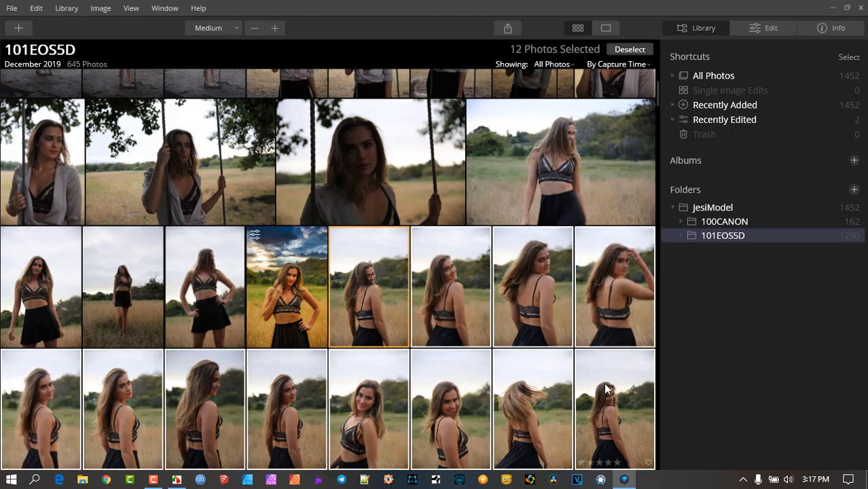
scroll(597, 394, "down", 1)
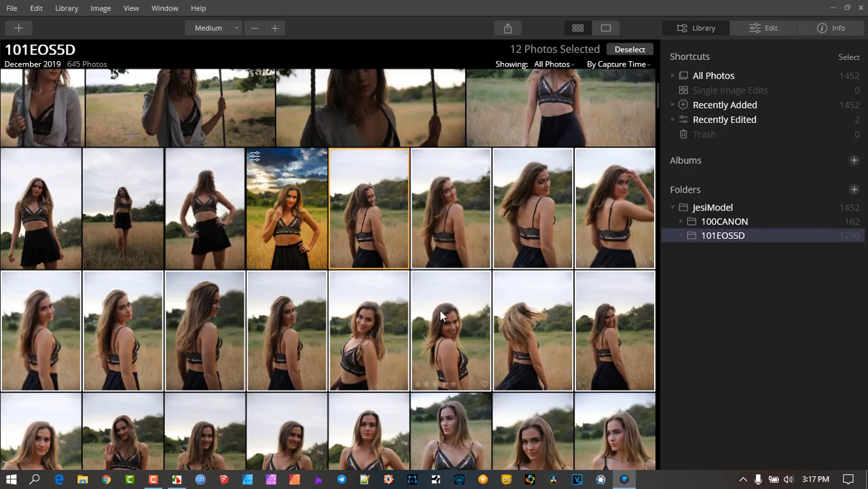
Select the eight photos in the third full row and paste the copied adjustments onto them
left_click(37, 429)
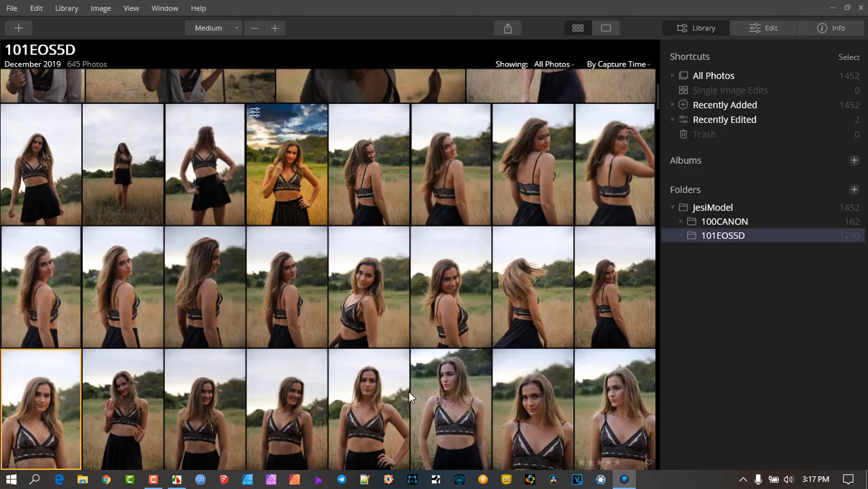
left_click(623, 393, "shift")
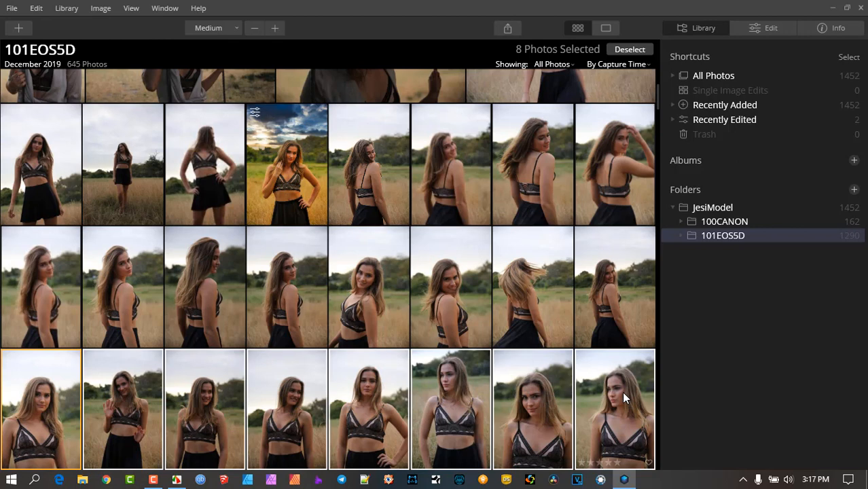
right_click(623, 394)
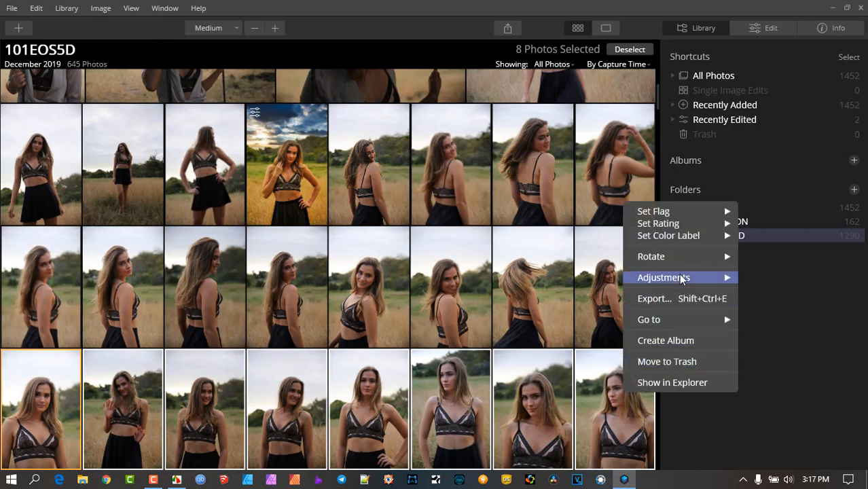
mouse_move(682, 279)
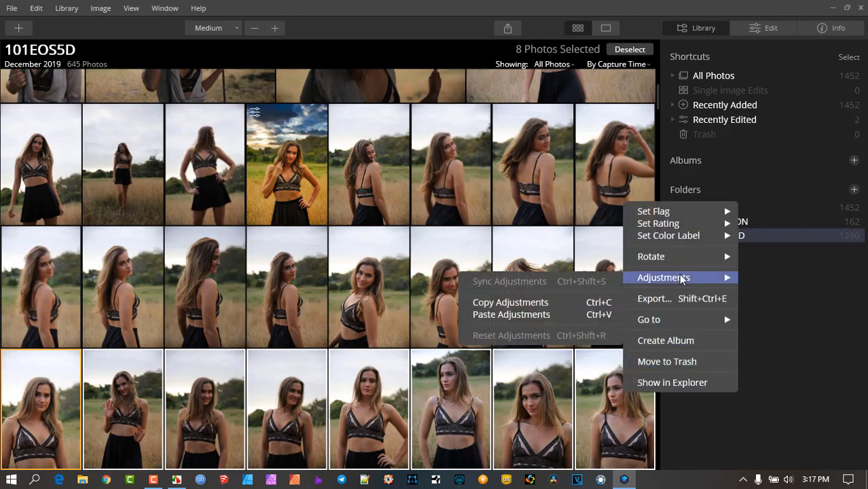
left_click(536, 315)
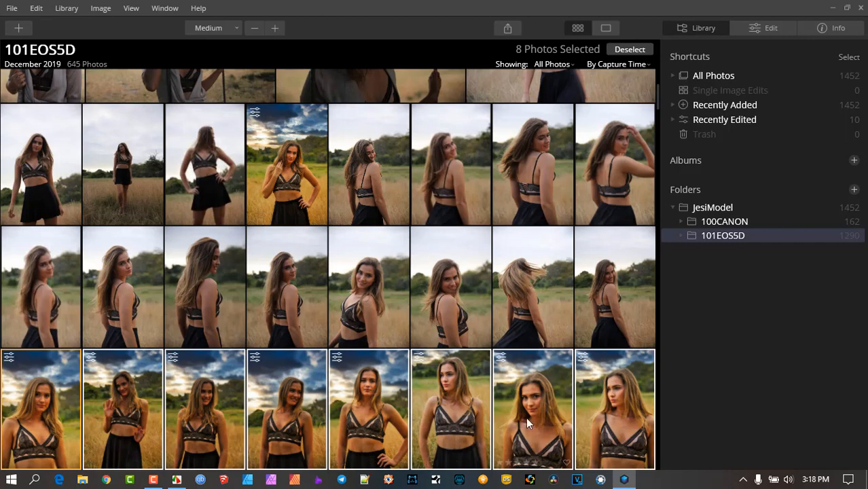
Open the newly adjusted photo 113B0060.CR2 in single-image view and hide the Luminar Looks
double_click(605, 389)
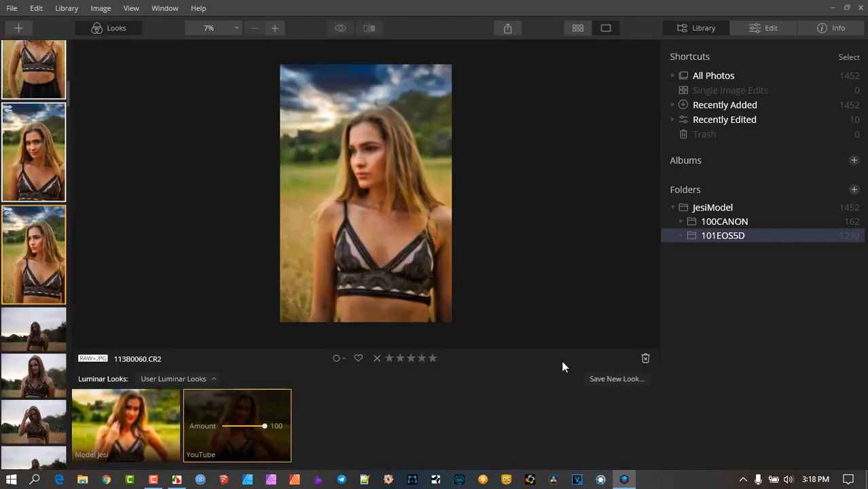
left_click(125, 28)
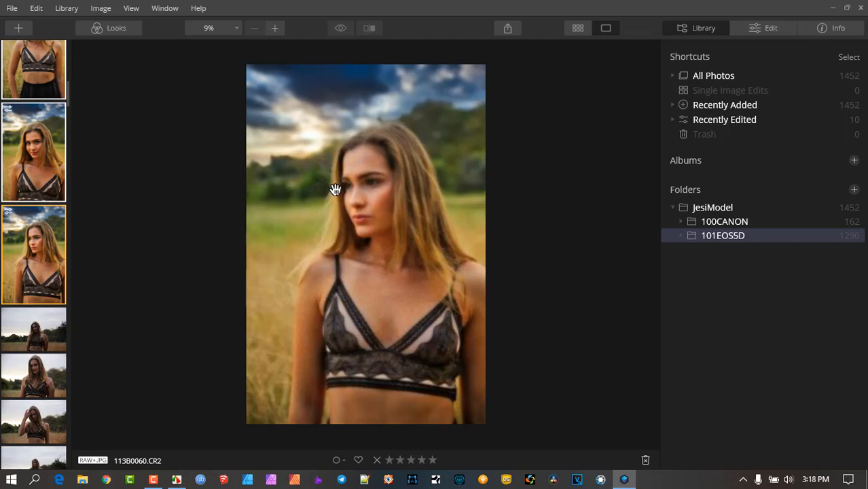
Examine the retouched face and sky of 113B0060.CR2 up close and in a before/after split comparison, and close the comparison
scroll(335, 188, "up", 3)
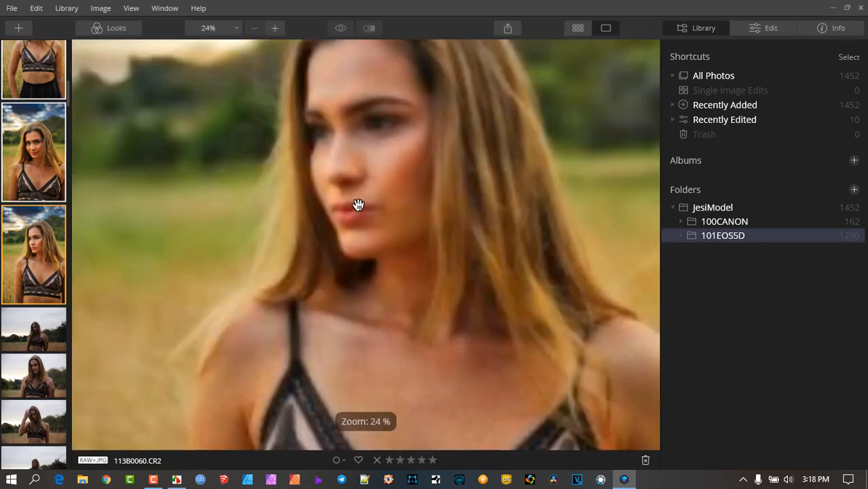
scroll(359, 200, "down", 1)
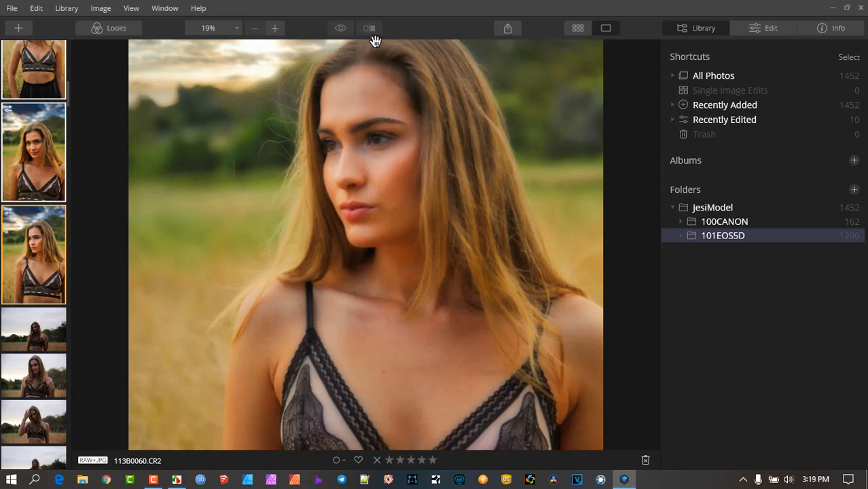
left_click(322, 90)
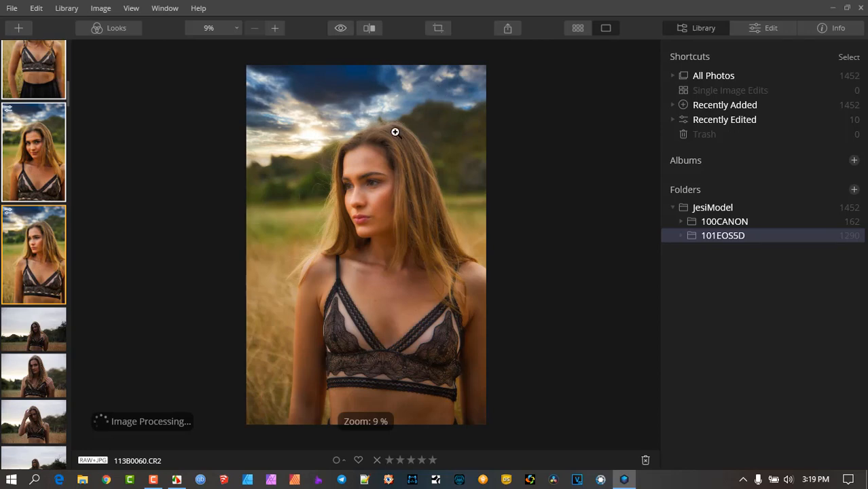
left_click(369, 28)
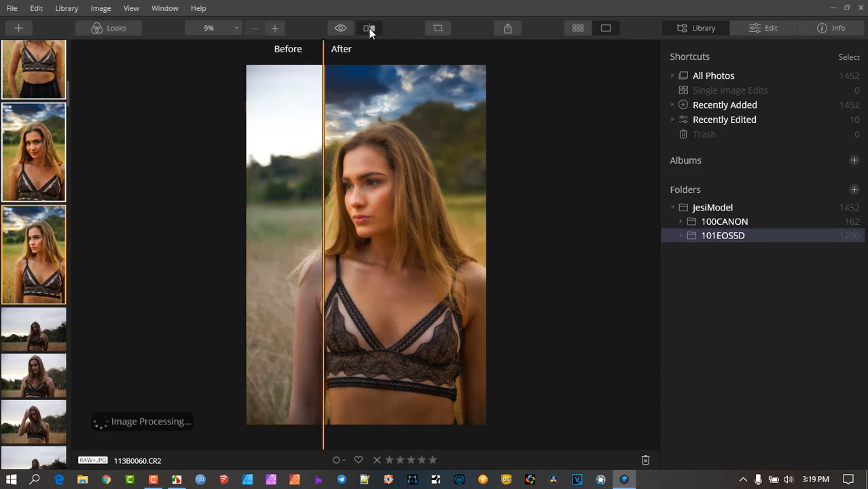
scroll(320, 178, "up", 3)
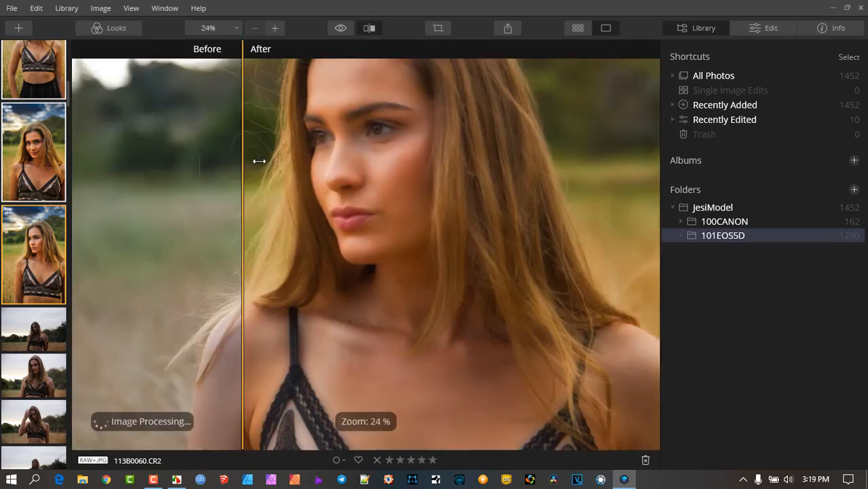
left_click_drag(240, 154, 178, 170)
scroll(306, 156, "down", 3)
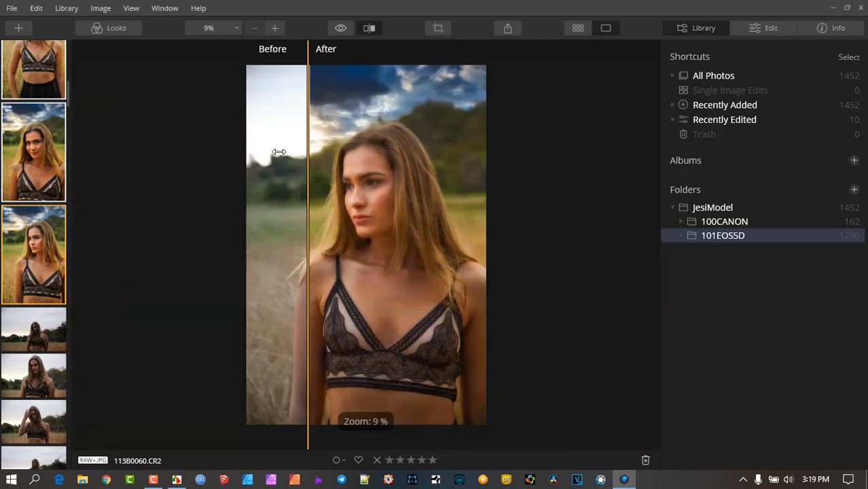
left_click_drag(309, 154, 299, 168)
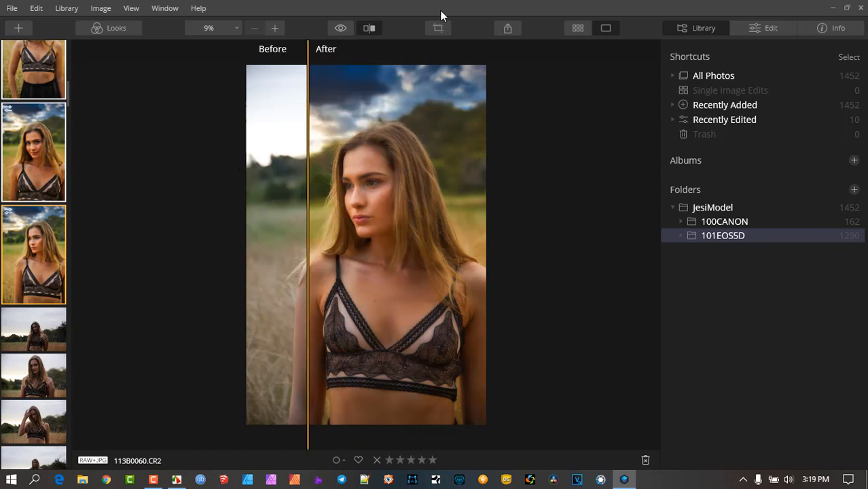
left_click(370, 32)
Lower the Adjustments Amount of the 113B0060.CR2 layer by about a third and raise the Light tool's Exposure to 0.66
scroll(383, 109, "up", 1)
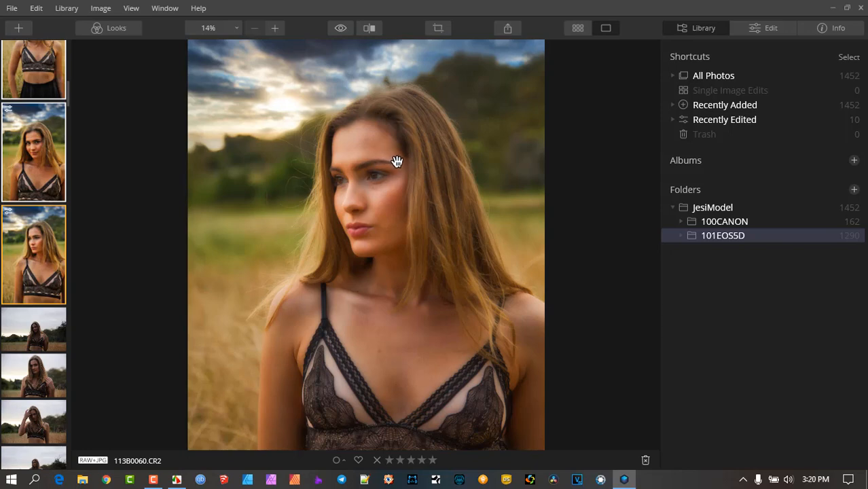
left_click(759, 29)
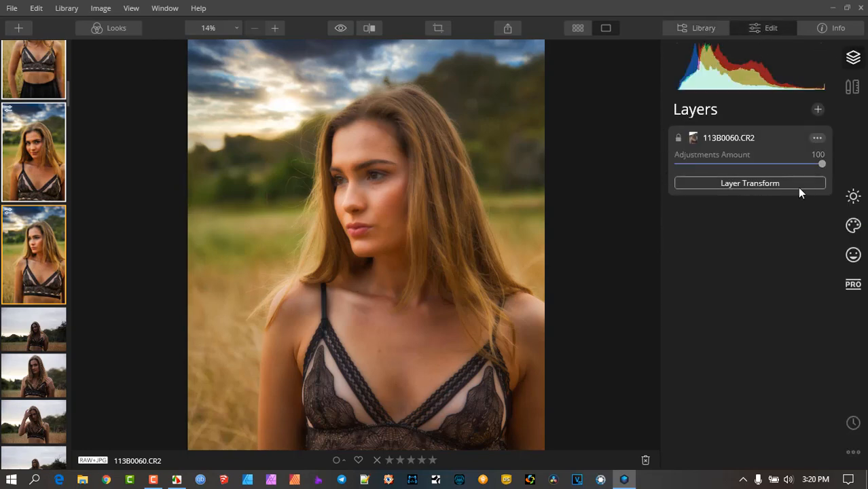
left_click_drag(820, 167, 772, 165)
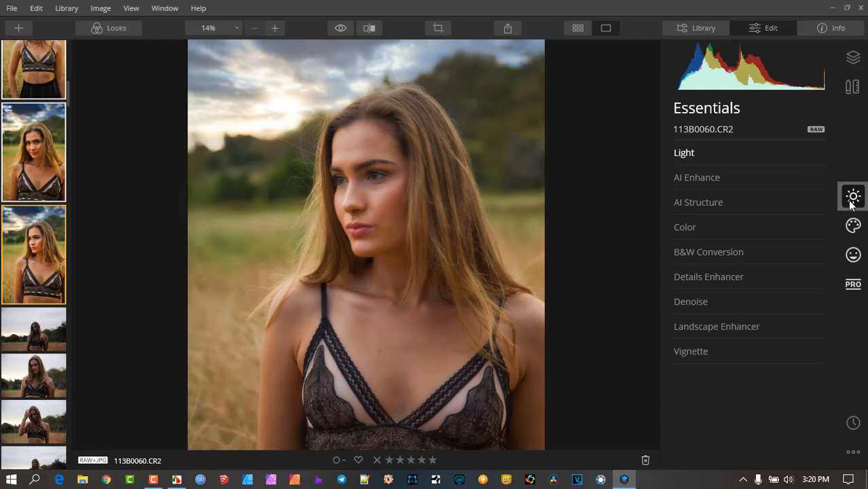
left_click(709, 151)
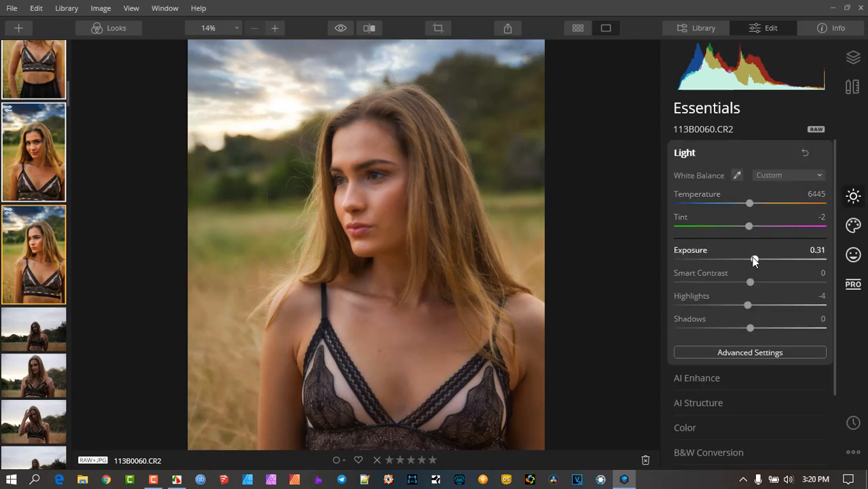
mouse_move(754, 259)
left_mouse_down()
mouse_move(742, 263)
mouse_move(759, 259)
left_mouse_up()
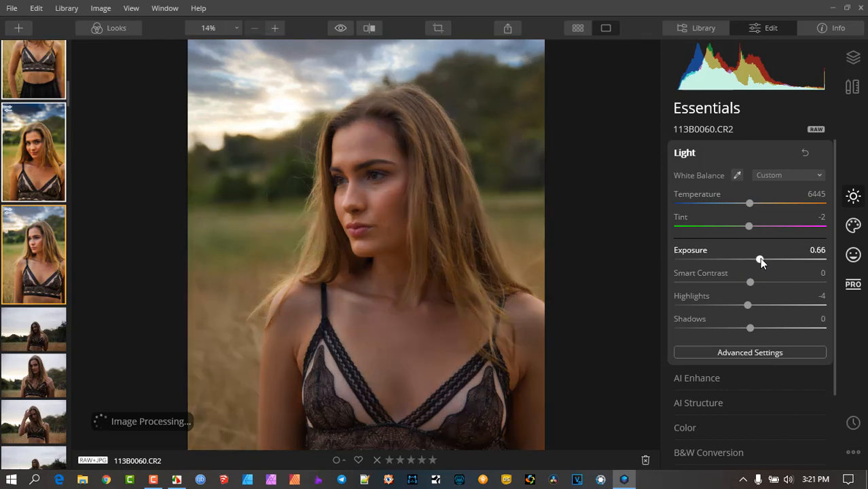
left_click(755, 203)
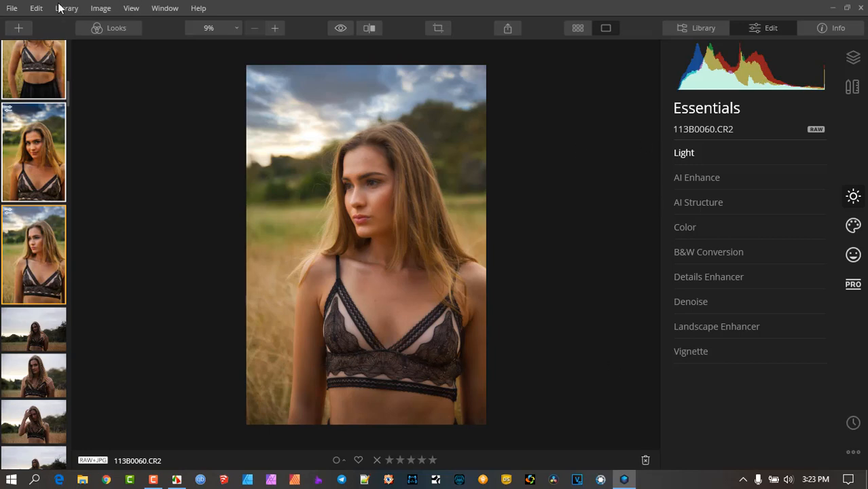
Review the image export settings and the list of file formats for 113B0060.CR2, and leave without exporting
left_click(11, 10)
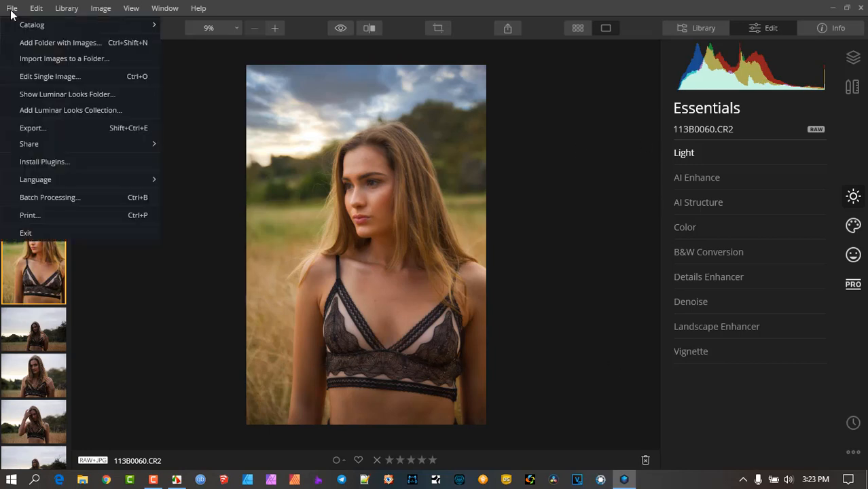
left_click(68, 127)
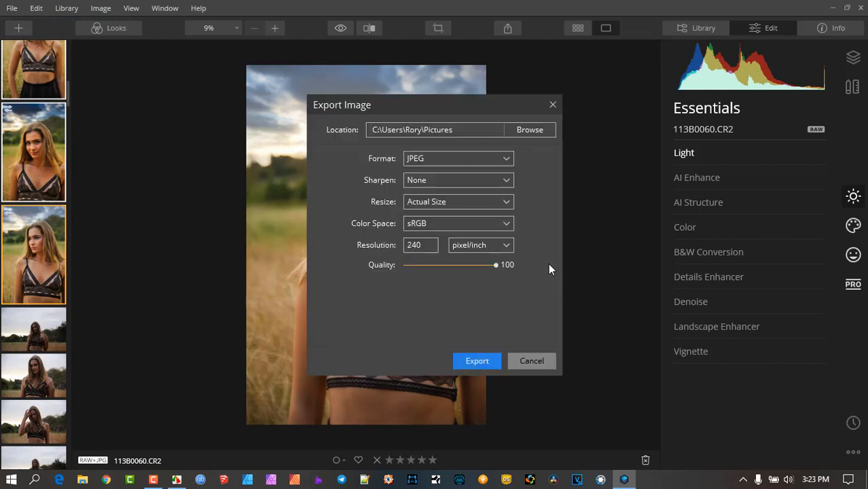
left_click(504, 160)
left_click(504, 160)
left_click(532, 360)
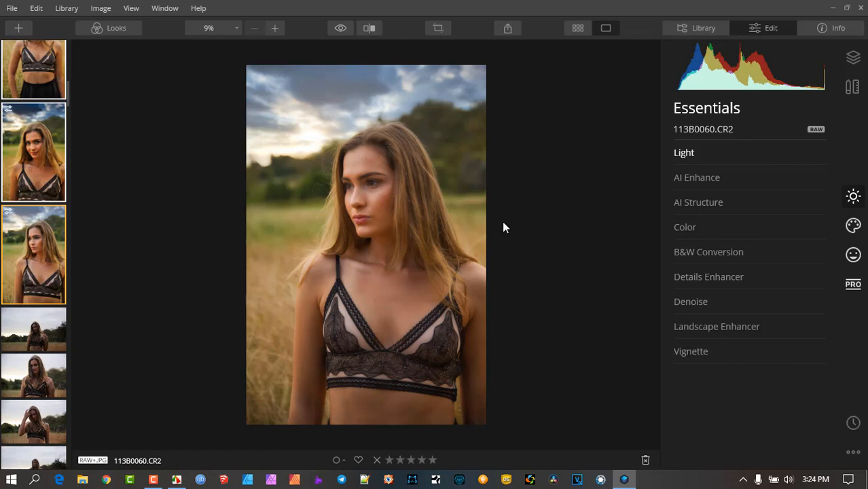
Copy the adjustments of 113B0060.CR2 and paste them onto the unedited landscape-format photo 113B0062.CR2
right_click(40, 239)
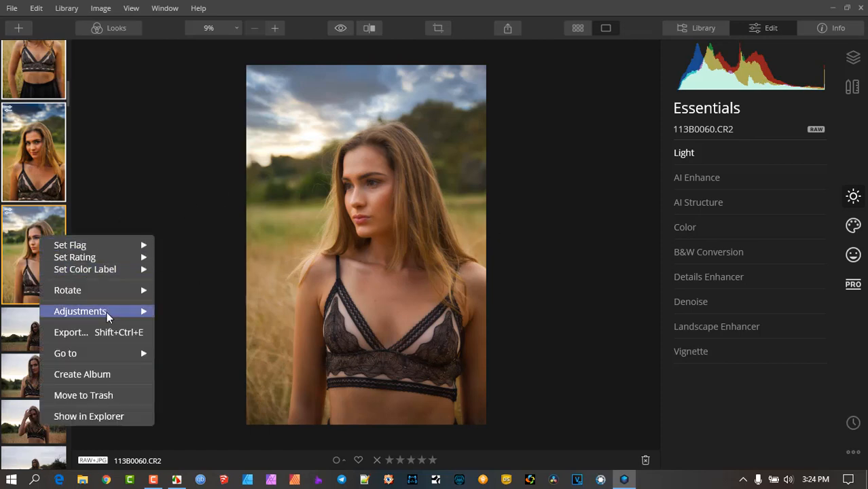
mouse_move(123, 310)
left_click(205, 336)
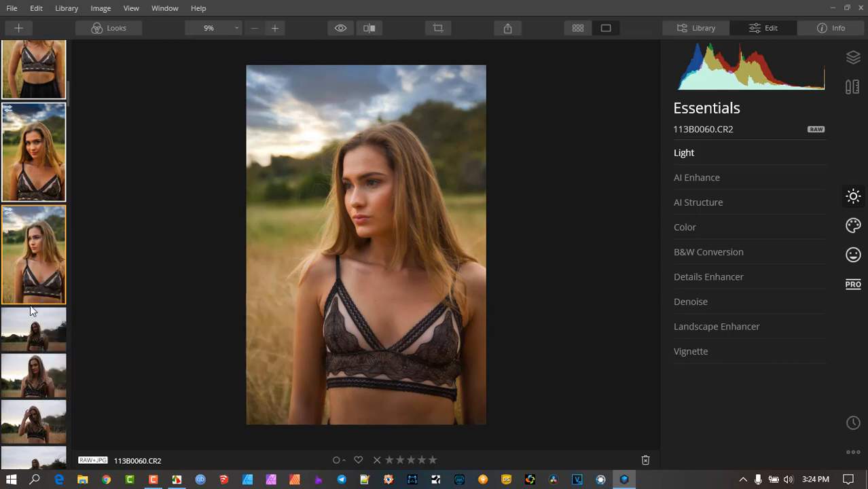
left_click(37, 380)
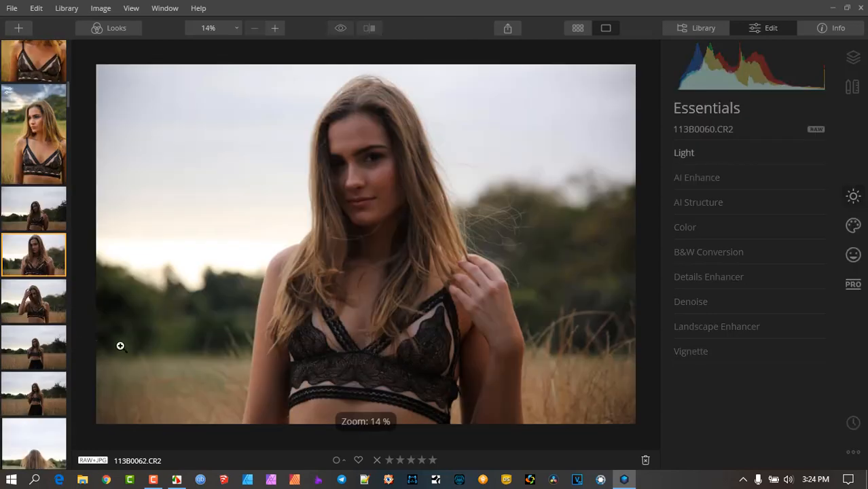
right_click(301, 197)
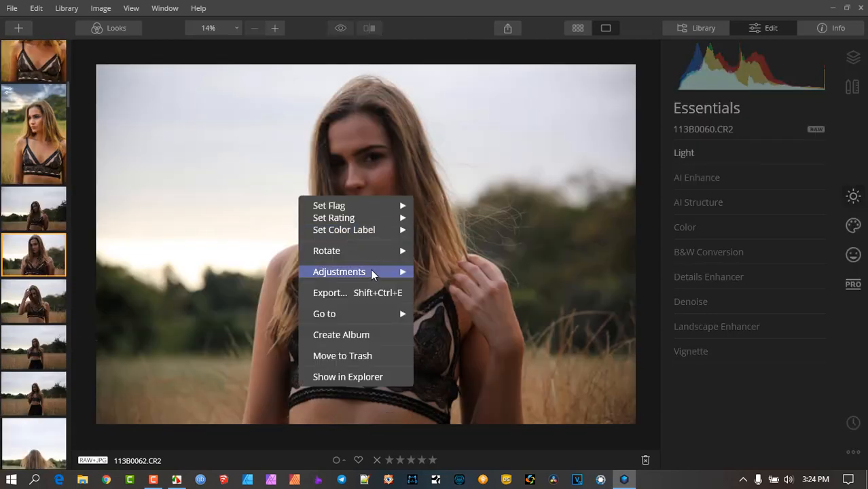
mouse_move(372, 273)
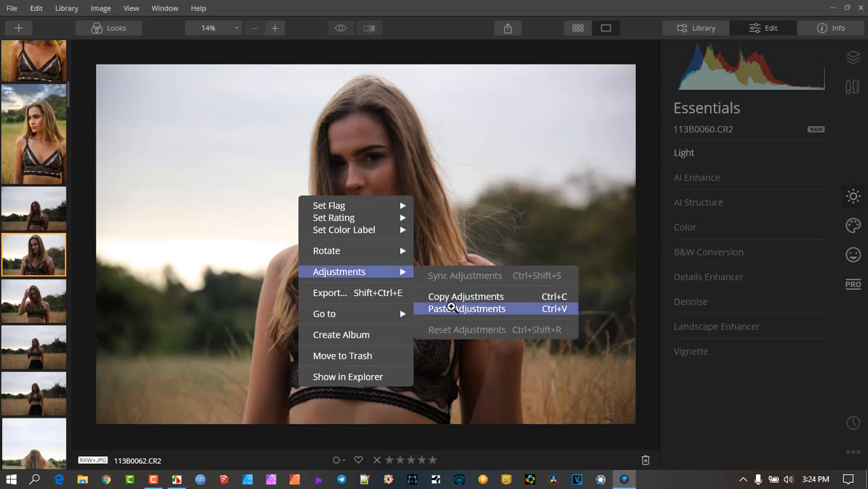
left_click(448, 308)
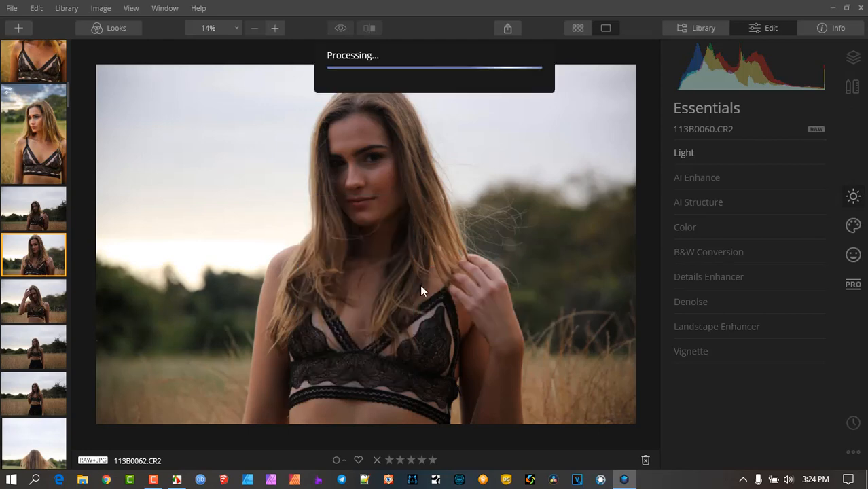